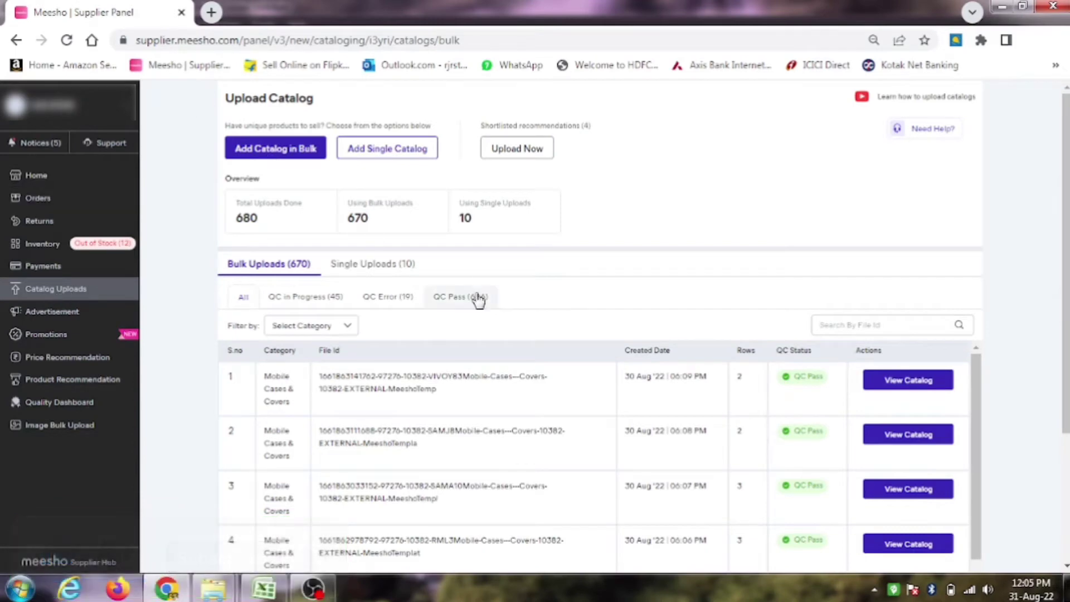
Start a bulk catalog upload, search the categories for earrings, and choose Earrings & Studs in Women Fashion
{"action": "left_click", "coordinate": [291, 152]}
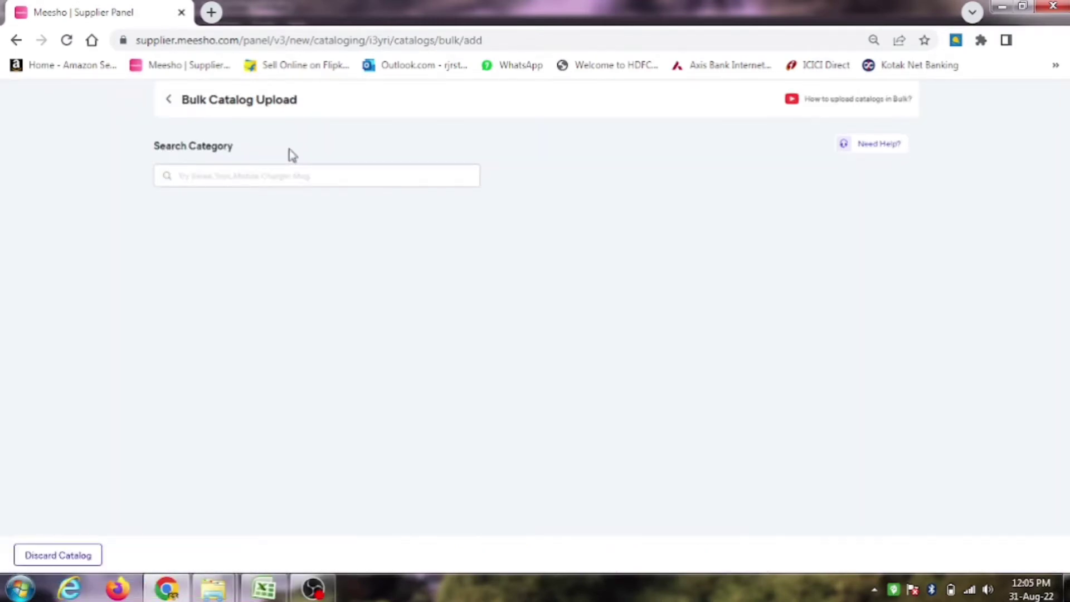
{"action": "left_click", "coordinate": [268, 170]}
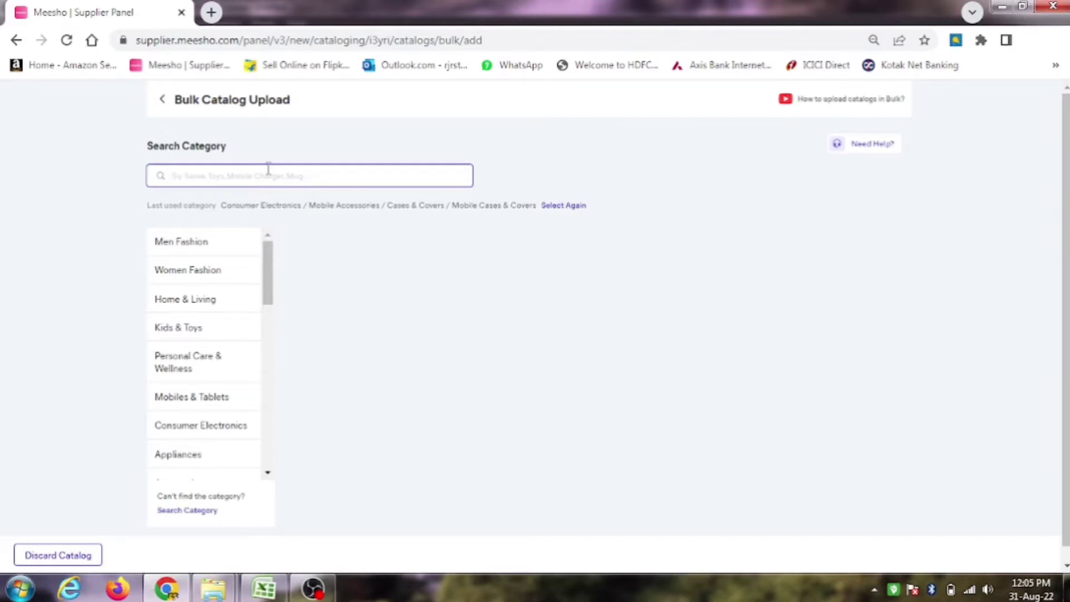
{"action": "type", "text": "earrings"}
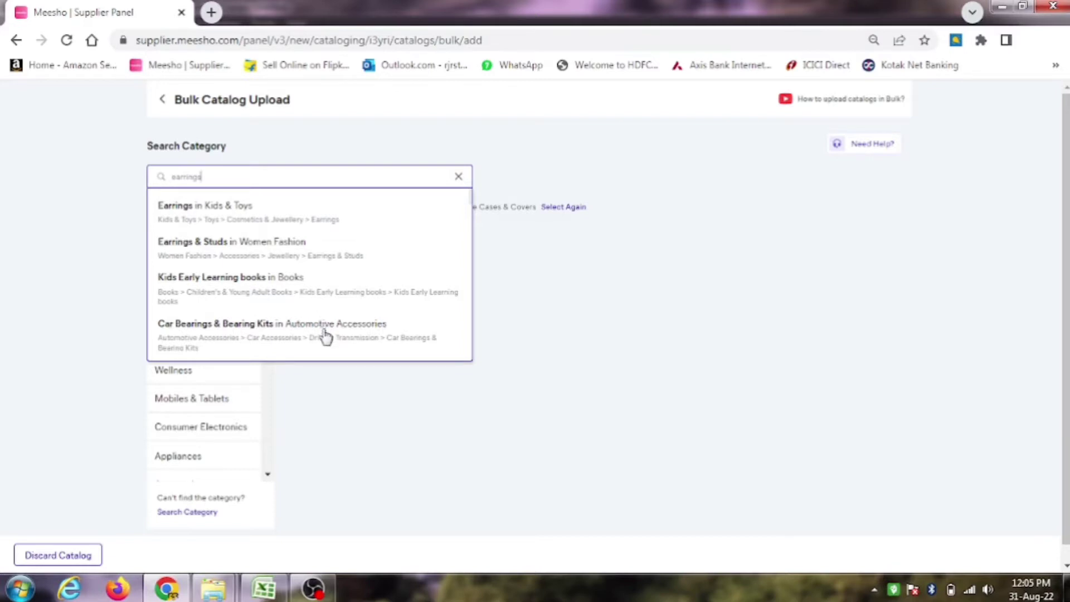
{"action": "left_click", "coordinate": [279, 248]}
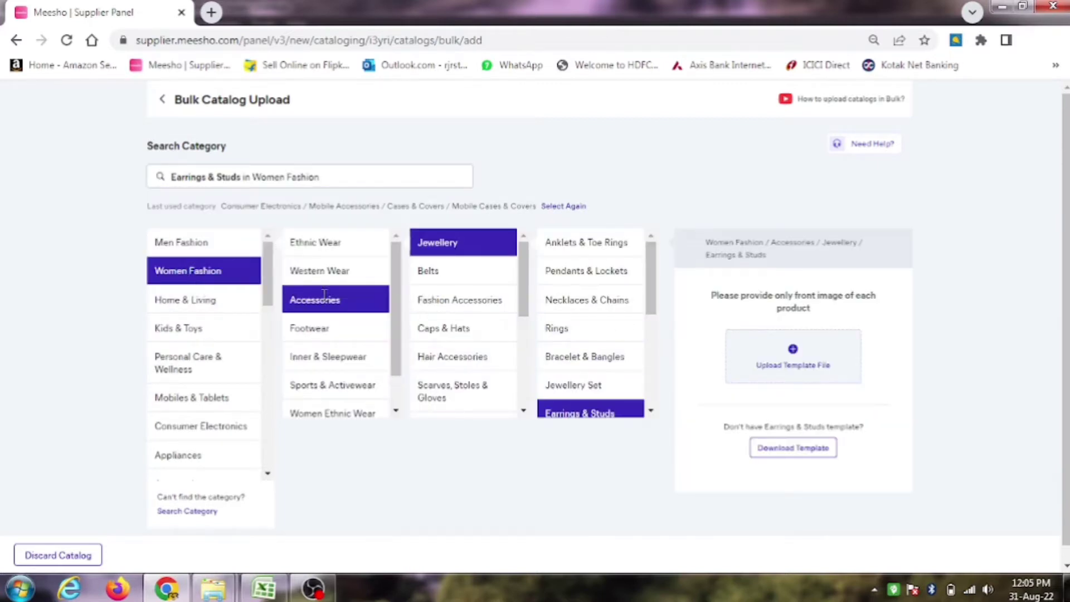
Download the Earrings & Studs template file and open it in Excel
{"action": "left_click_drag", "start_coordinate": [650, 282], "coordinate": [663, 333]}
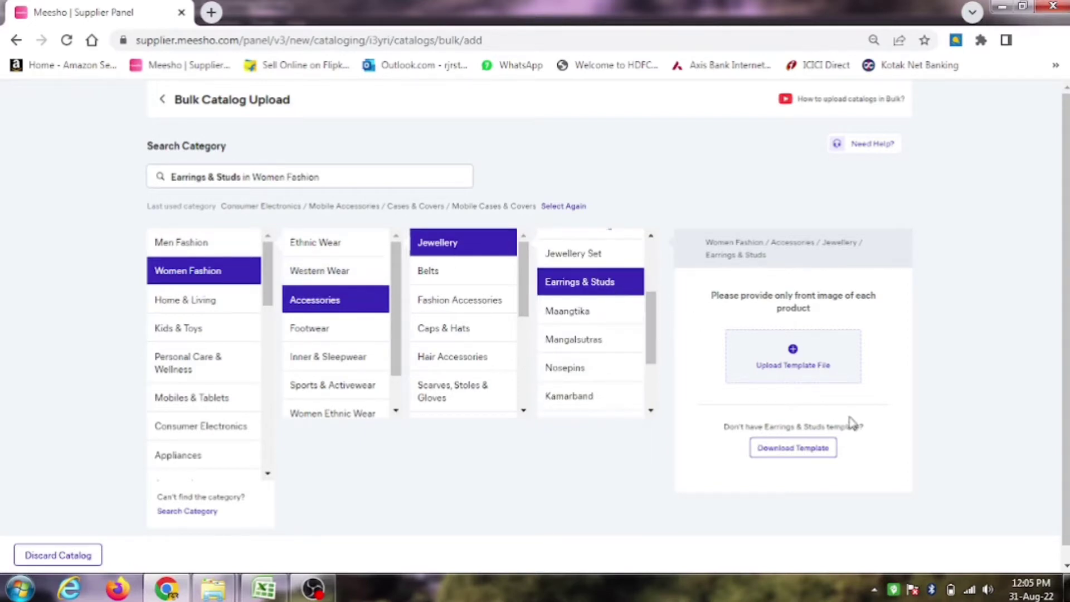
{"action": "left_click", "coordinate": [776, 456]}
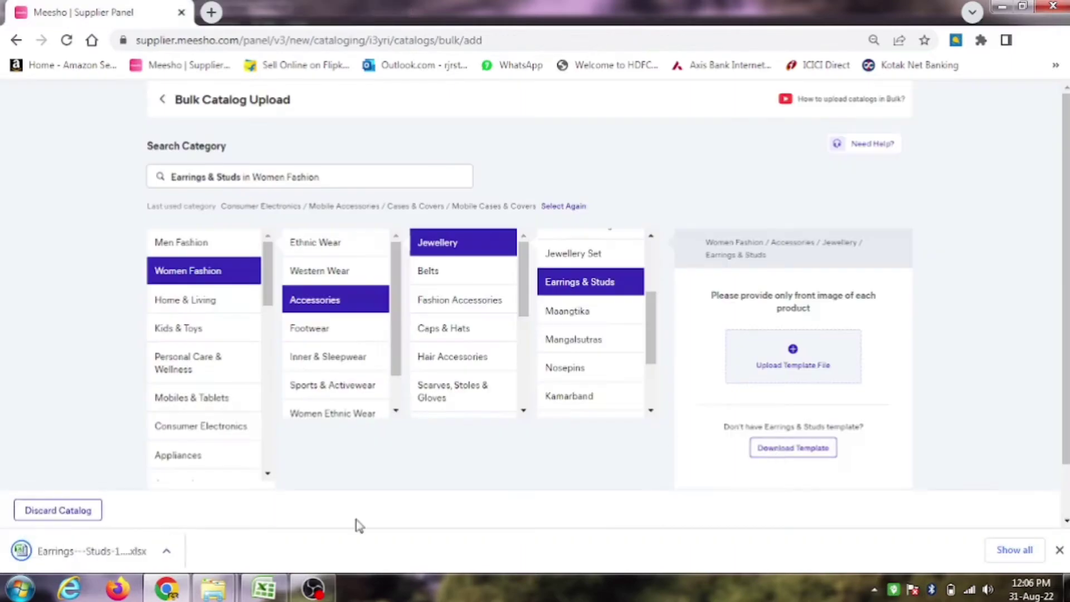
{"action": "left_click", "coordinate": [122, 556]}
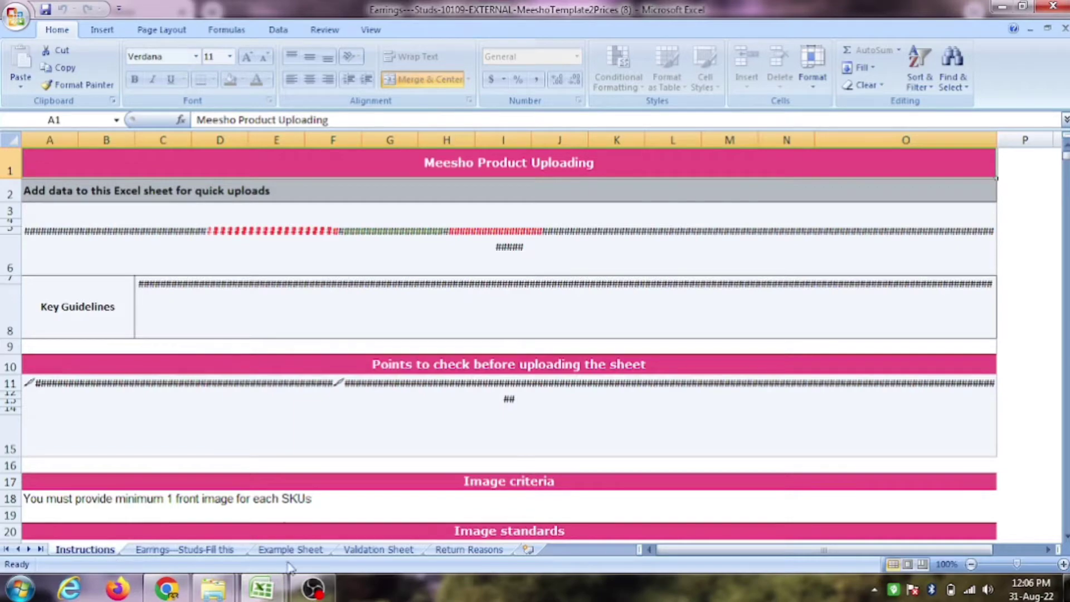
Examine the Earrings---Studs-Fill this sheet, its field descriptions and the empty rows for product entries
{"action": "left_click", "coordinate": [225, 552]}
{"action": "left_click", "coordinate": [445, 501]}
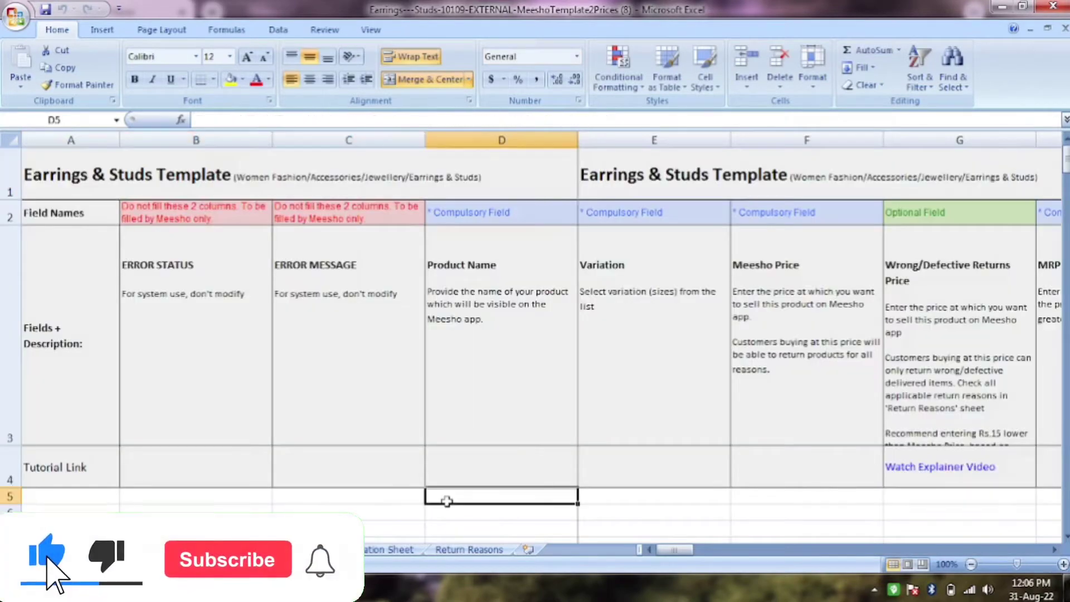
{"action": "key", "text": "Down"}
{"action": "key", "text": "Down"}
{"action": "key", "text": "Down"}
{"action": "key", "text": "Down"}
{"action": "key", "text": "Down"}
{"action": "key", "text": "Down"}
{"action": "key", "text": "Down"}
{"action": "key", "text": "Down"}
{"action": "key", "text": "Down"}
{"action": "key", "text": "Up"}
{"action": "key", "text": "Up"}
{"action": "key", "text": "Up"}
{"action": "key", "text": "Up"}
{"action": "key", "text": "Up"}
{"action": "key", "text": "Up"}
{"action": "key", "text": "Up"}
{"action": "key", "text": "Up"}
{"action": "key", "text": "Up"}
{"action": "key", "text": "Up"}
{"action": "key", "text": "Up"}
{"action": "key", "text": "Up"}
{"action": "key", "text": "Up"}
{"action": "key", "text": "Up"}
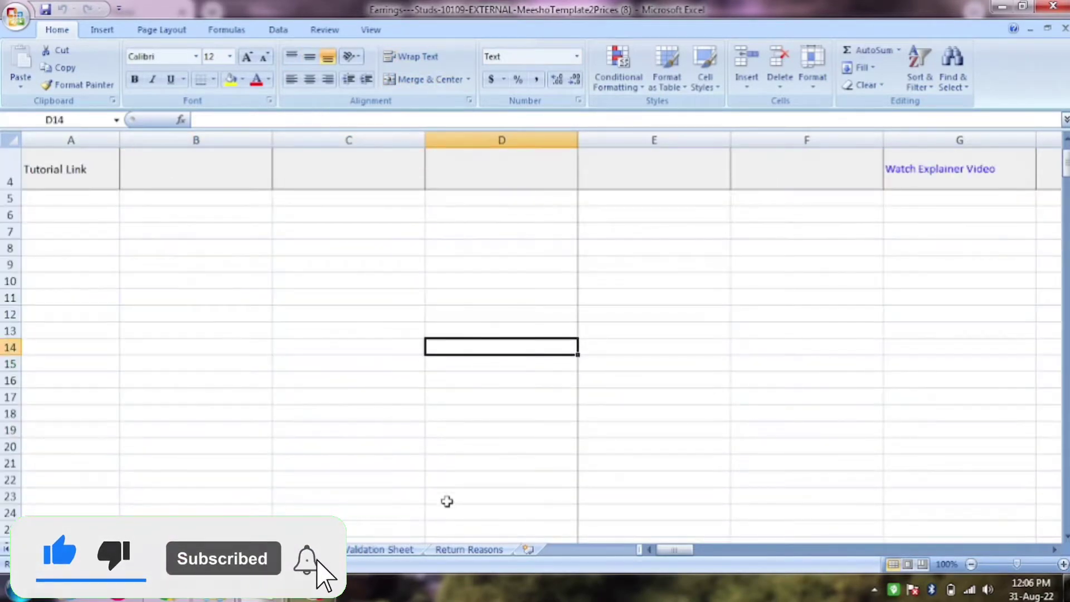
{"action": "key", "text": "Down"}
{"action": "key", "text": "Down"}
{"action": "left_click", "coordinate": [443, 506]}
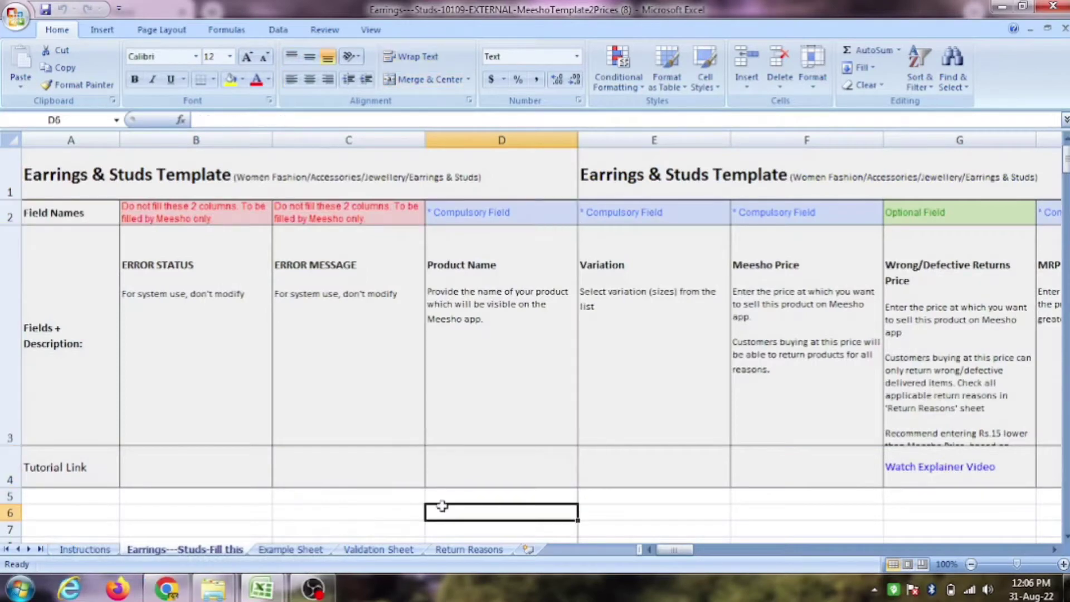
Review the sample earring entries on the Example Sheet, from product name across price, MRP, GST % and the following fields
{"action": "left_click", "coordinate": [318, 551]}
{"action": "left_click", "coordinate": [469, 502]}
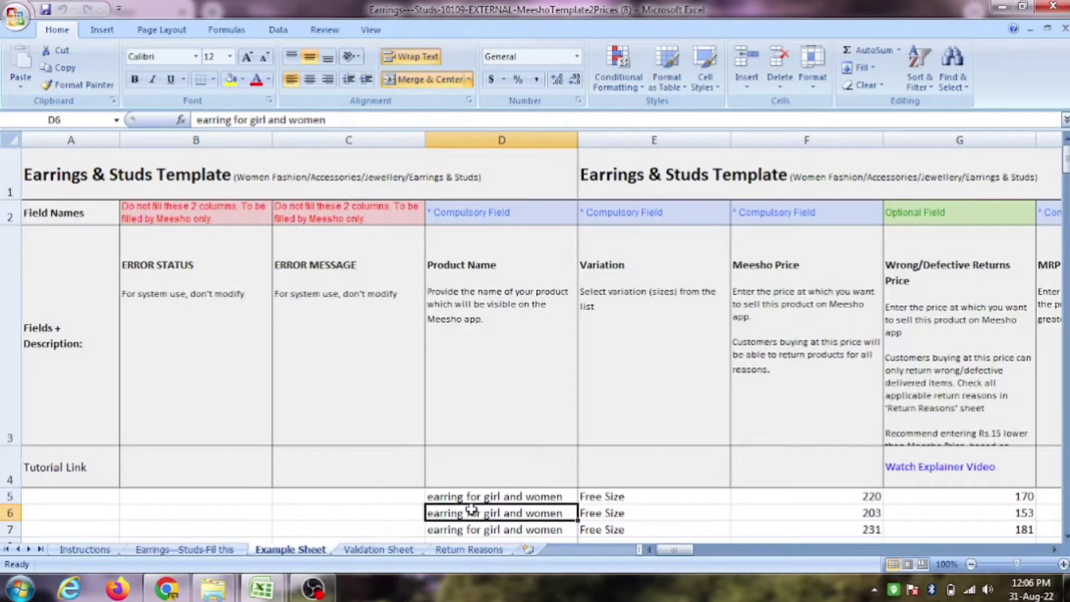
{"action": "key", "text": "Right"}
{"action": "key", "text": "Right"}
{"action": "key", "text": "Right"}
{"action": "key", "text": "Right"}
{"action": "key", "text": "Right"}
{"action": "key", "text": "Right"}
{"action": "key", "text": "Right"}
{"action": "key", "text": "Right"}
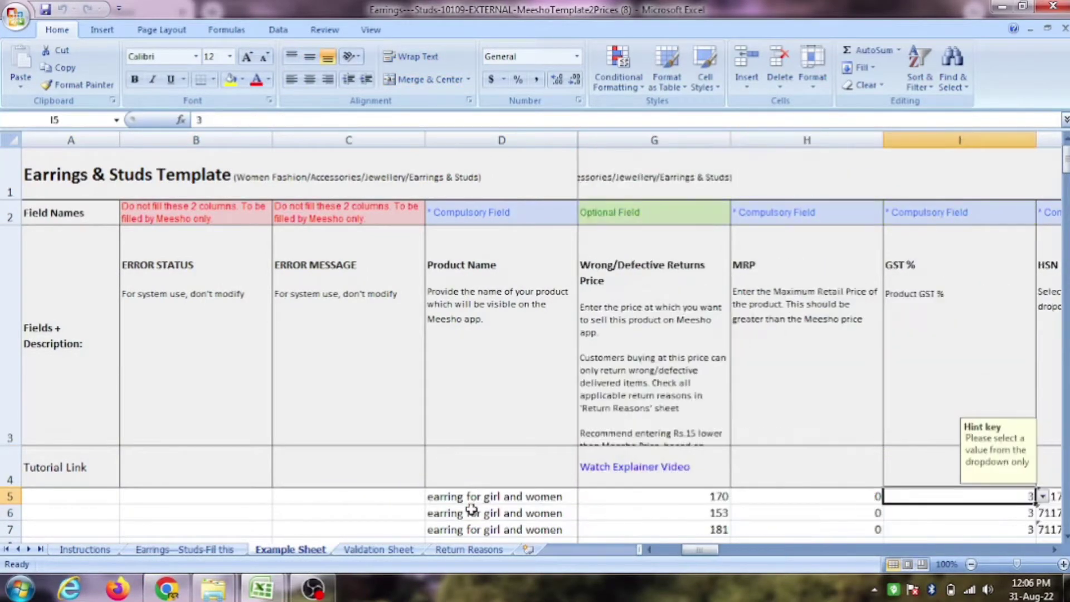
{"action": "key", "text": "Left"}
{"action": "key", "text": "Left"}
{"action": "key", "text": "Left"}
{"action": "key", "text": "Left"}
{"action": "key", "text": "Left"}
{"action": "key", "text": "Left"}
{"action": "key", "text": "Left"}
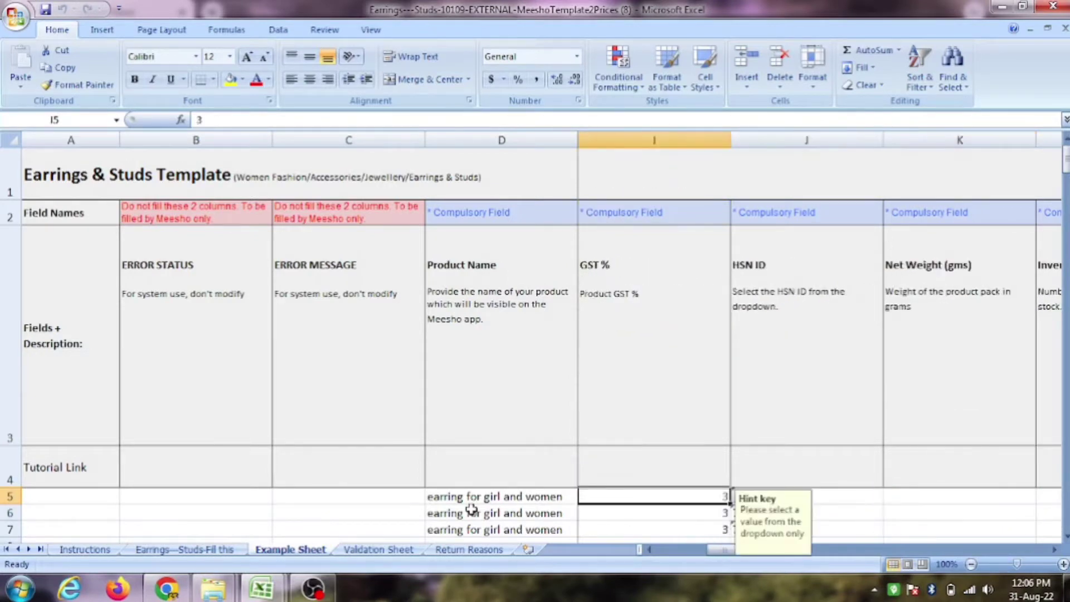
{"action": "key", "text": "Right"}
{"action": "key", "text": "Right"}
{"action": "key", "text": "Right"}
{"action": "key", "text": "Right"}
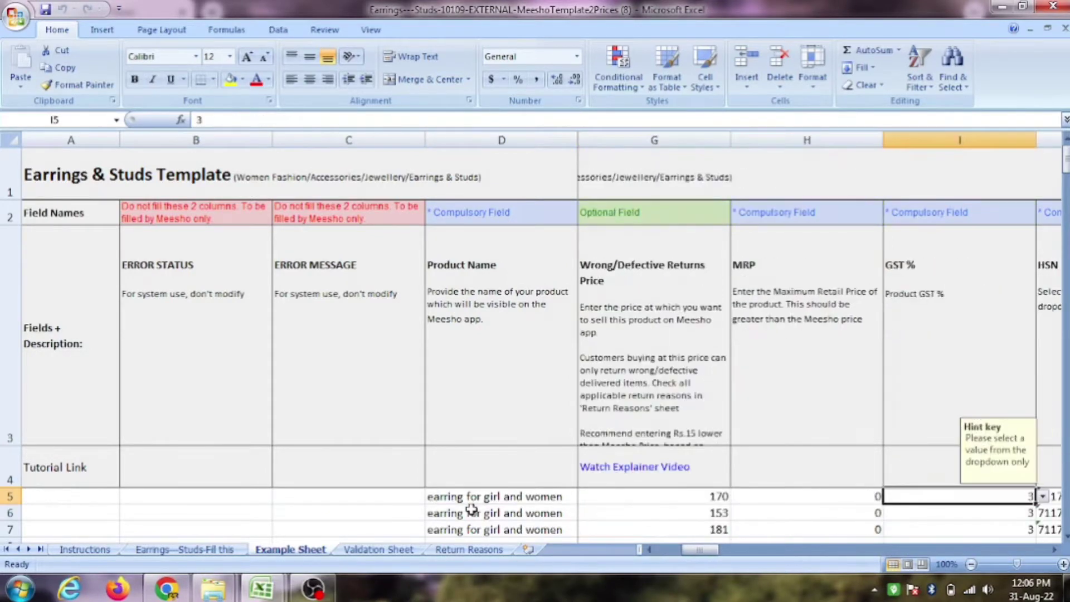
Look through the columns of the Validation Sheet to see which values each template field allows
{"action": "left_click", "coordinate": [383, 553]}
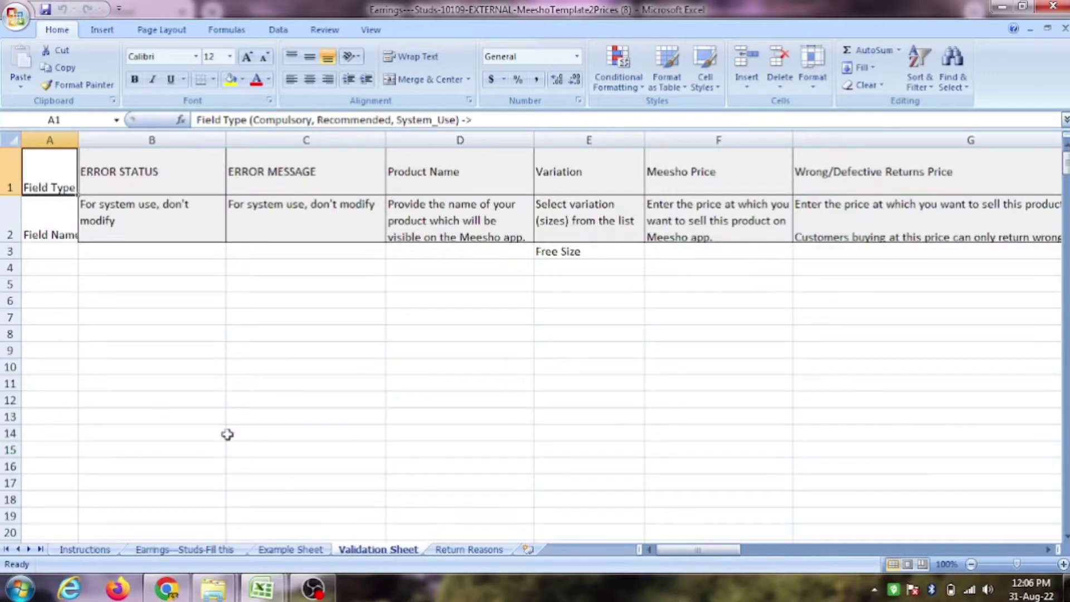
{"action": "left_click", "coordinate": [54, 250]}
{"action": "key", "text": "Right"}
{"action": "key", "text": "Right"}
{"action": "key", "text": "Right"}
{"action": "key", "text": "Right"}
{"action": "key", "text": "Right"}
{"action": "key", "text": "Right"}
{"action": "key", "text": "Right"}
{"action": "key", "text": "Right"}
{"action": "key", "text": "Right"}
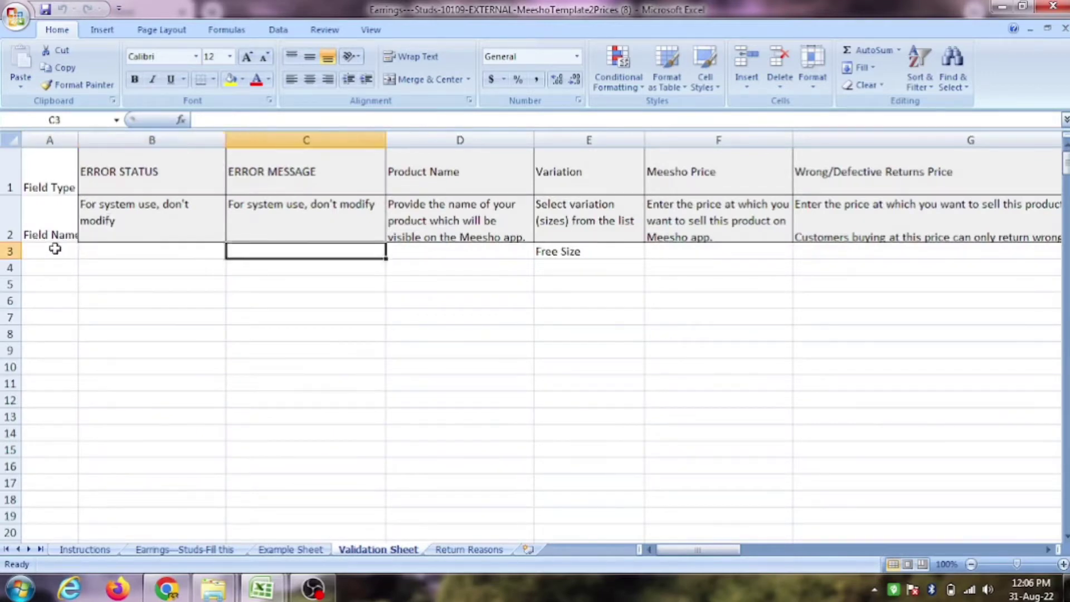
{"action": "key", "text": "Left"}
{"action": "key", "text": "Right"}
{"action": "key", "text": "Left"}
{"action": "key", "text": "Right"}
{"action": "key", "text": "Right"}
{"action": "key", "text": "Right"}
{"action": "key", "text": "Right"}
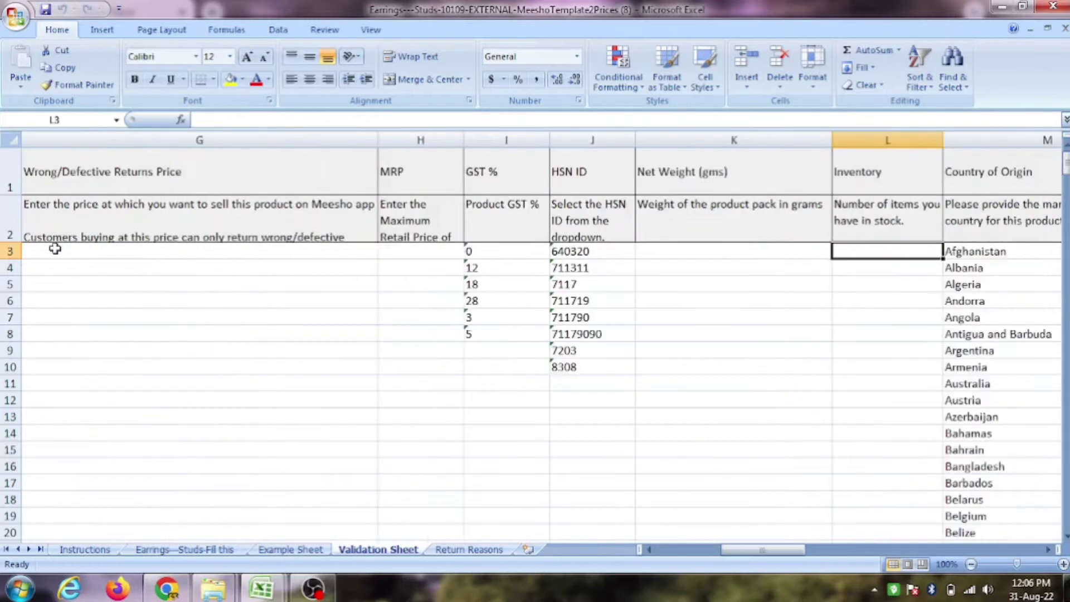
{"action": "key", "text": "Left"}
{"action": "key", "text": "Left"}
{"action": "key", "text": "Left"}
{"action": "key", "text": "Left"}
{"action": "key", "text": "Left"}
Check the permitted HSN ID values listed on the Validation Sheet
{"action": "key", "text": "Right"}
{"action": "key", "text": "Right"}
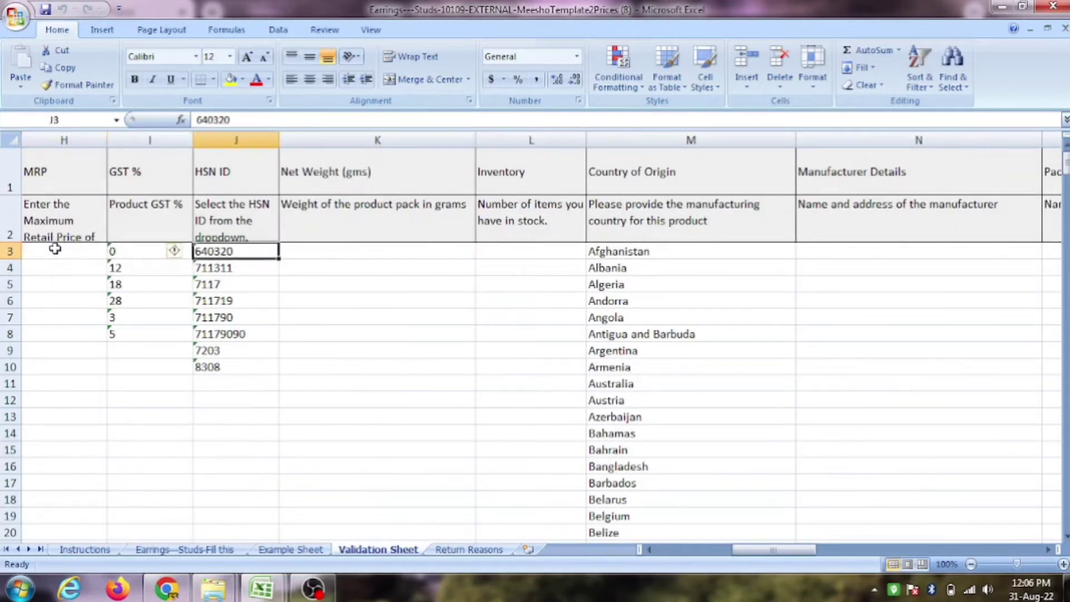
{"action": "key", "text": "Down"}
{"action": "key", "text": "Down"}
{"action": "key", "text": "Down"}
{"action": "key", "text": "Down"}
{"action": "key", "text": "Down"}
{"action": "key", "text": "Down"}
{"action": "key", "text": "Down"}
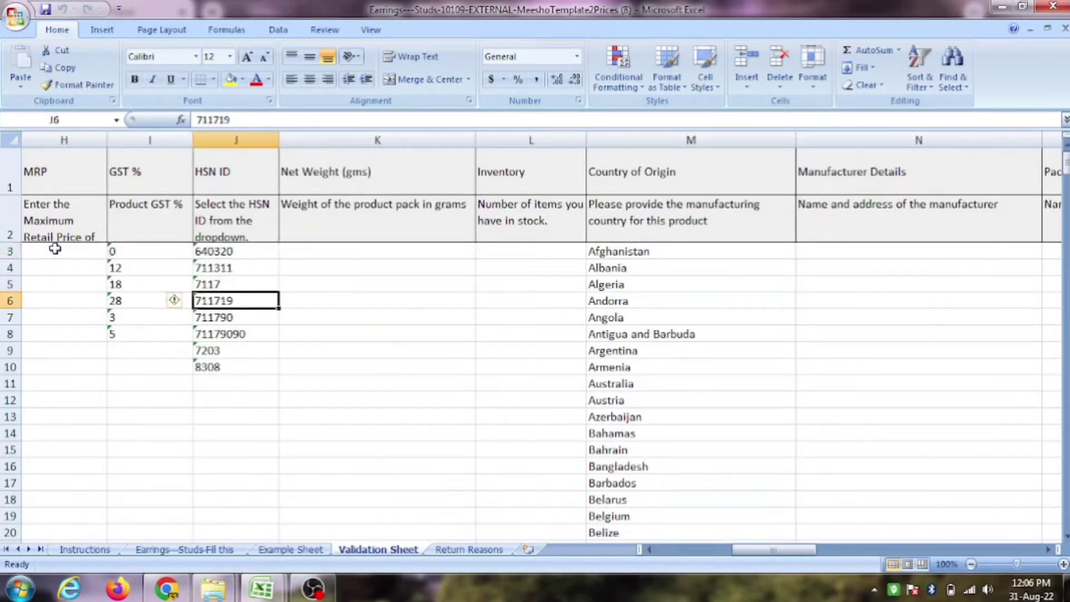
{"action": "key", "text": "Up"}
{"action": "key", "text": "Up"}
{"action": "key", "text": "Up"}
Check the permitted options in the Variation column of the Validation Sheet
{"action": "key", "text": "Left"}
{"action": "key", "text": "Up"}
{"action": "key", "text": "Up"}
{"action": "key", "text": "Up"}
{"action": "key", "text": "Left"}
{"action": "key", "text": "Left"}
{"action": "key", "text": "Left"}
{"action": "key", "text": "Left"}
{"action": "key", "text": "Up"}
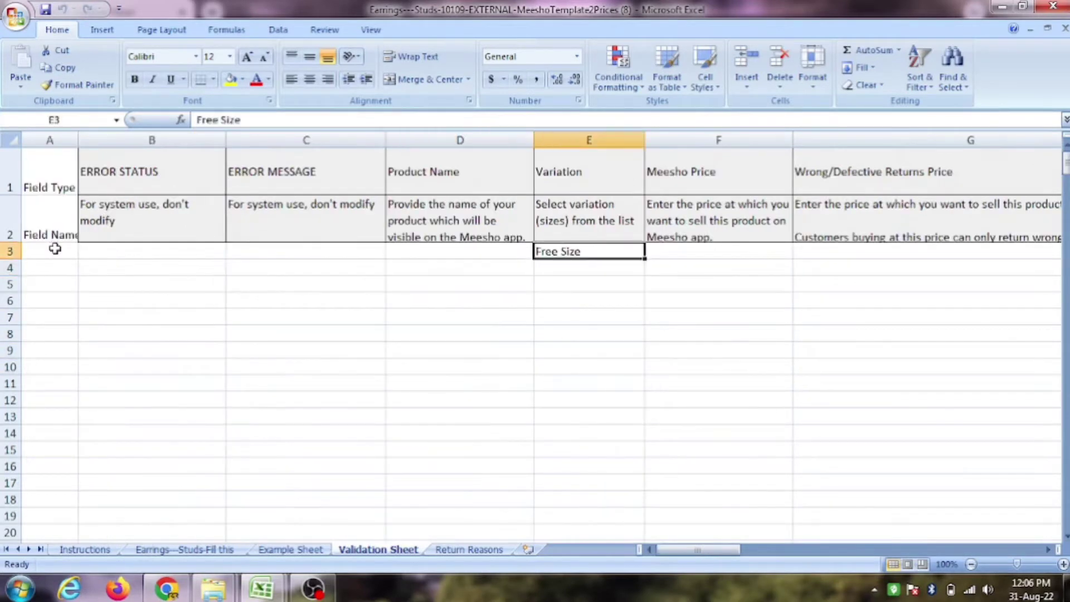
{"action": "key", "text": "Down"}
{"action": "key", "text": "Down"}
{"action": "key", "text": "Down"}
{"action": "key", "text": "Up"}
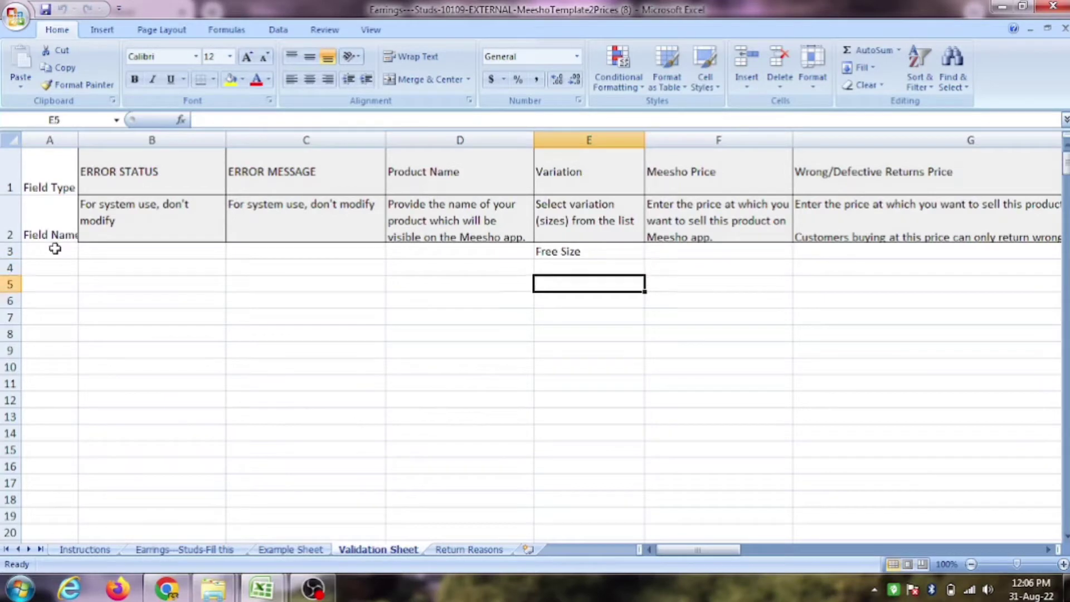
{"action": "key", "text": "Up"}
{"action": "key", "text": "Up"}
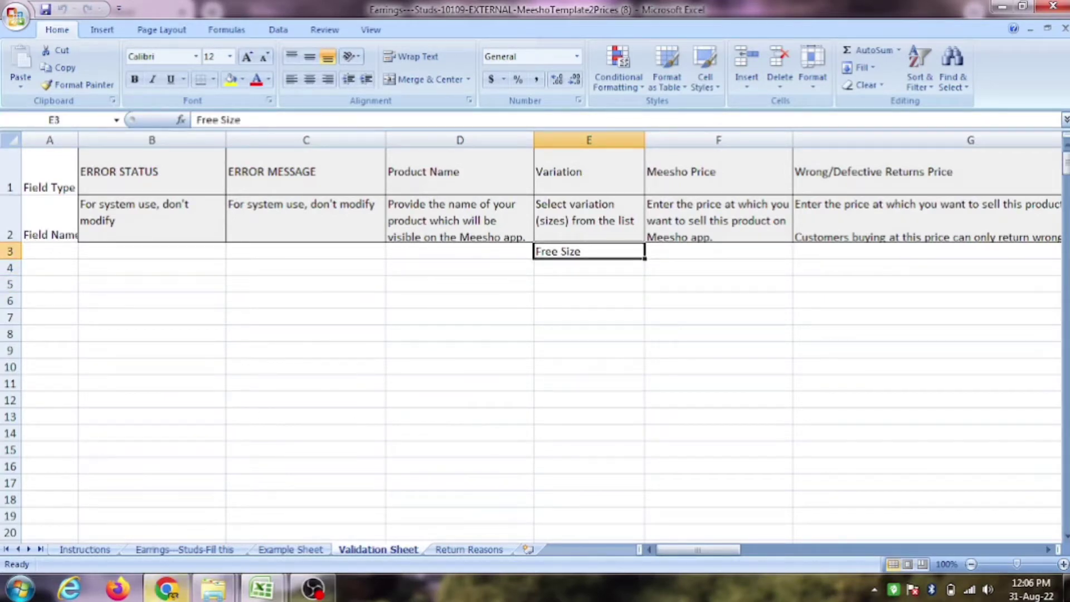
Return to the Earrings---Studs-Fill this sheet and select the first Product Name entry cell, D5
{"action": "left_click", "coordinate": [174, 551]}
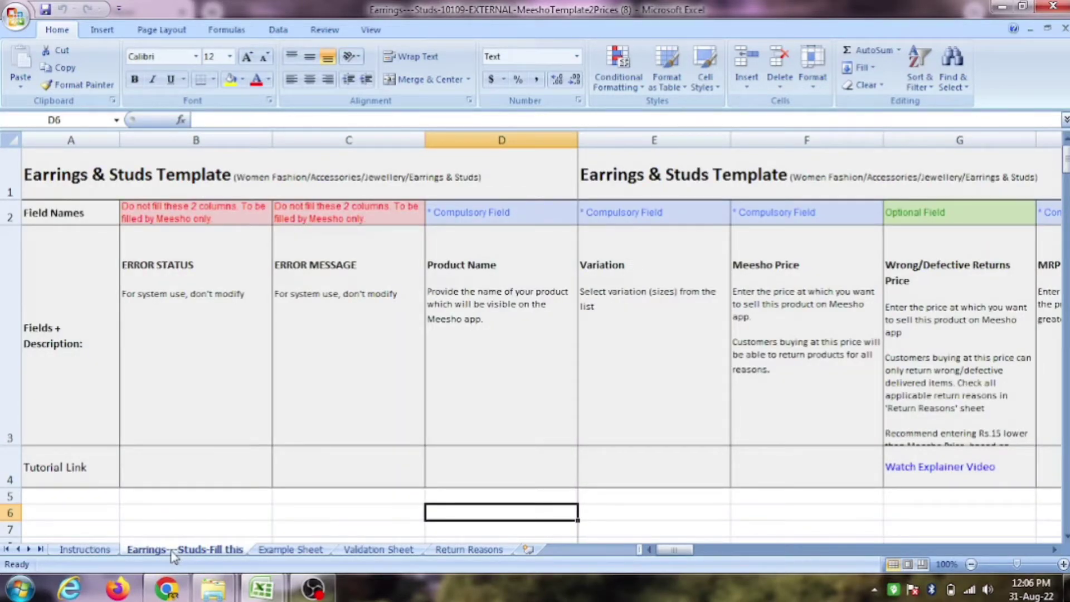
{"action": "key", "text": "Up"}
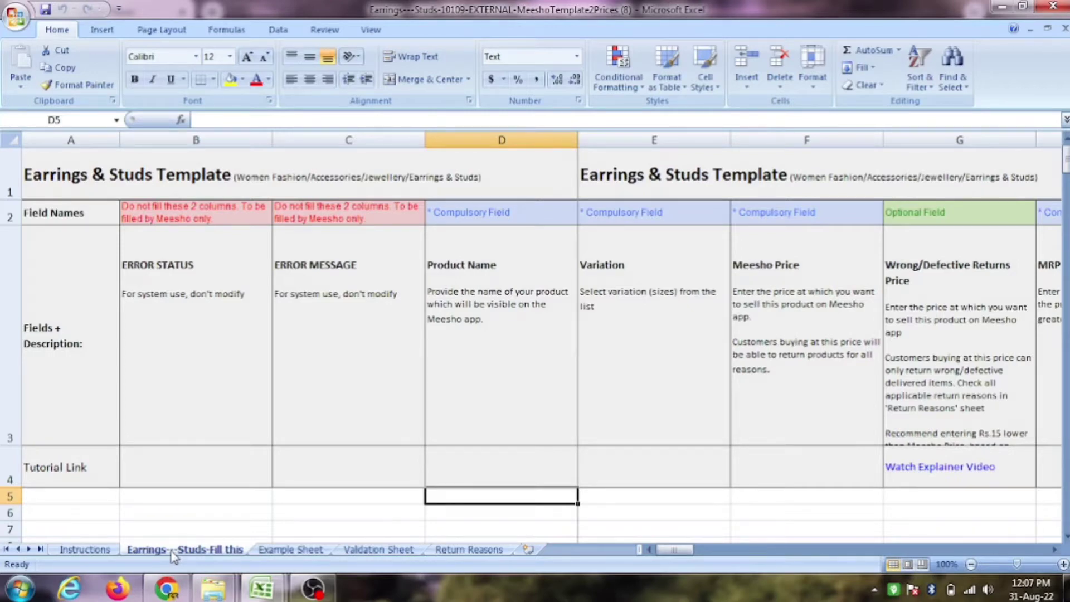
Enter "Earrings for Girls" as the product name in cell D5
{"action": "type", "text": "Earr"}
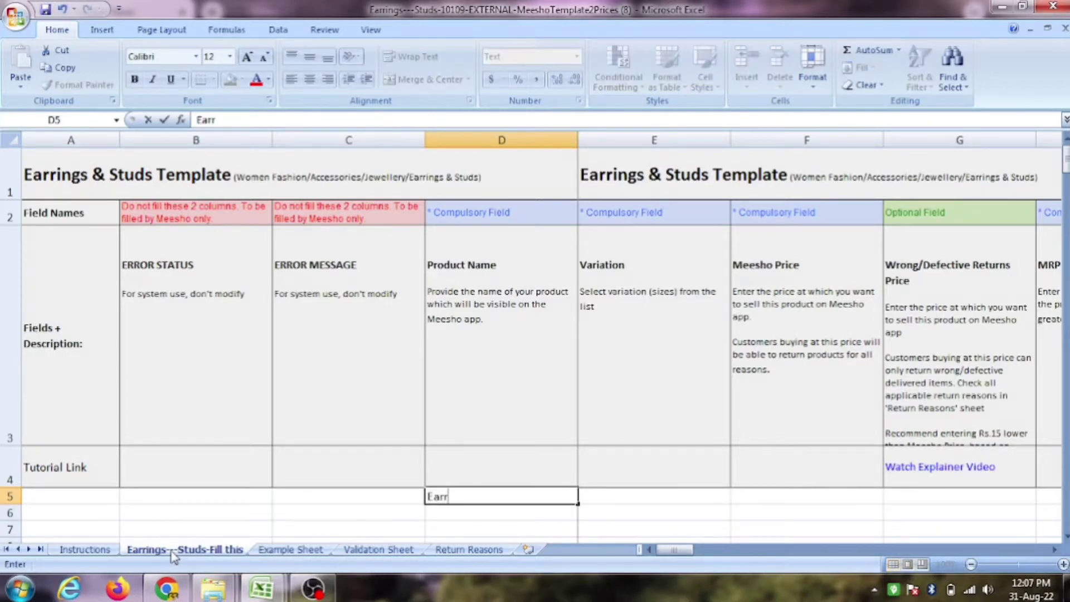
{"action": "type", "text": "ings for "}
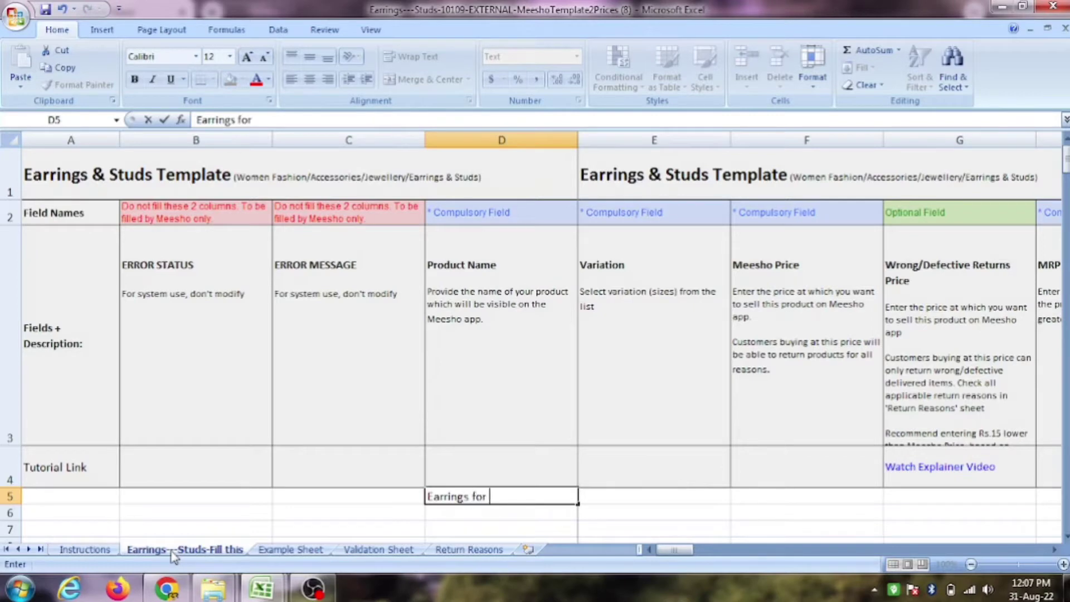
{"action": "type", "text": "Girls"}
{"action": "key", "text": "Return"}
{"action": "key", "text": "Up"}
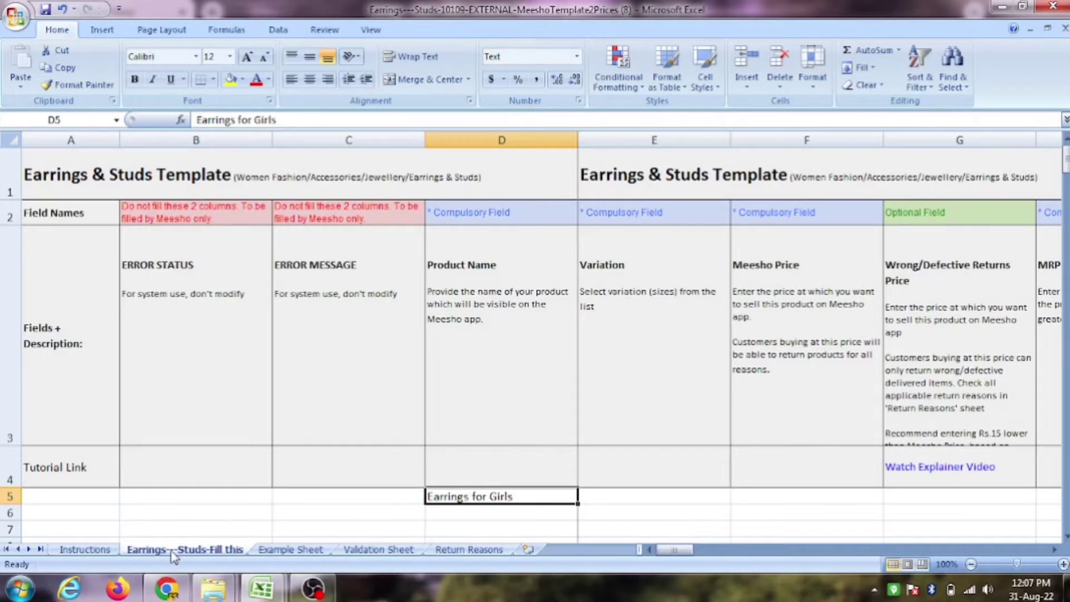
Set the product name in cell D5 to "XYZ CLASSIC DESIGNER AD STONE EARRINGS"
{"action": "type", "text": "XYZ"}
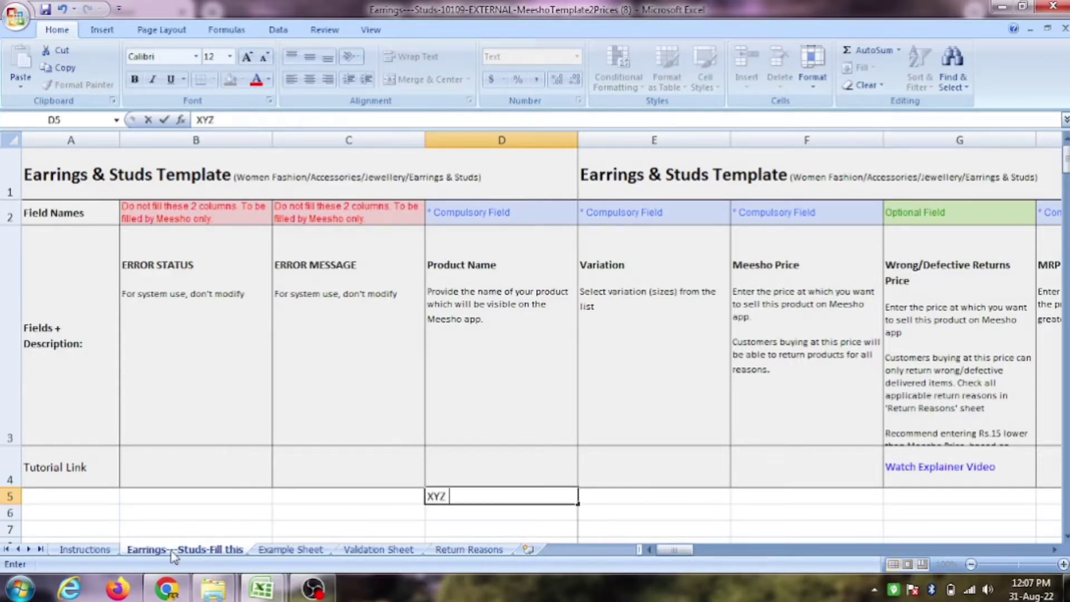
{"action": "type", "text": " CLASSIC D"}
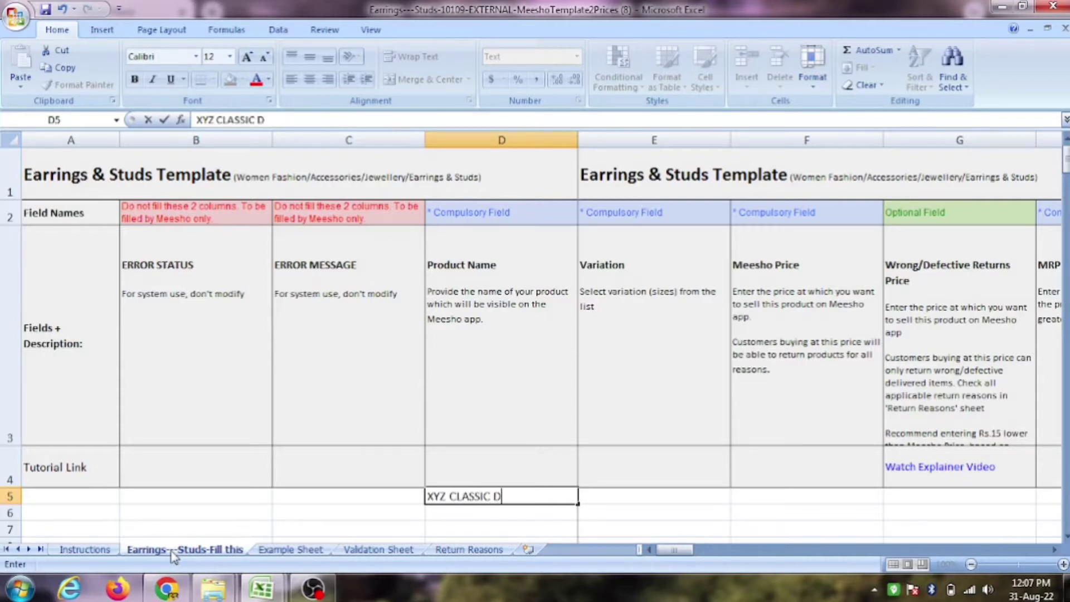
{"action": "type", "text": "ESIGNER "}
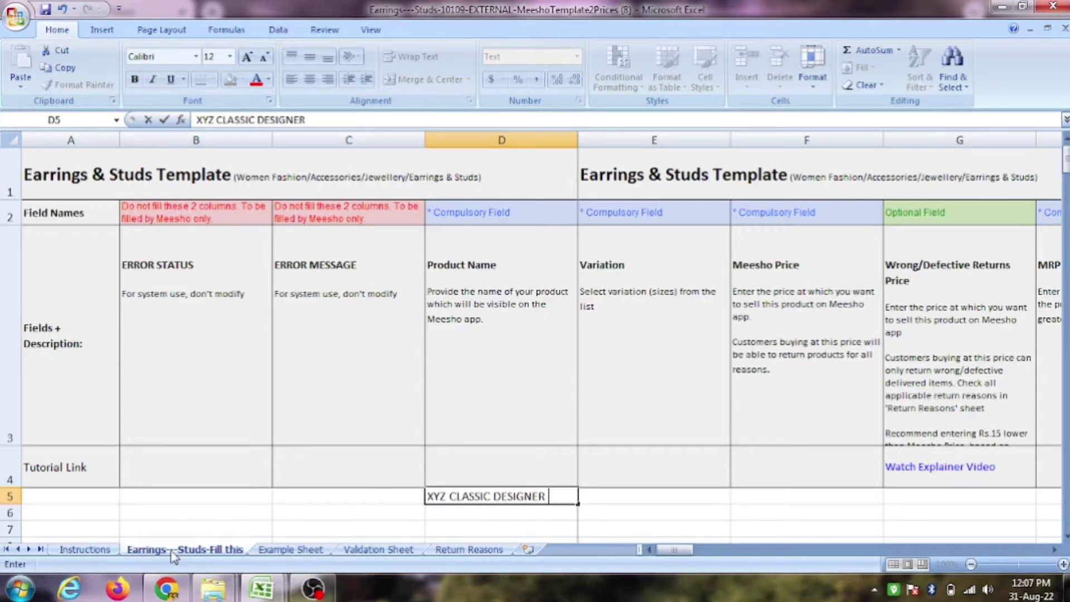
{"action": "type", "text": "AD STOR"}
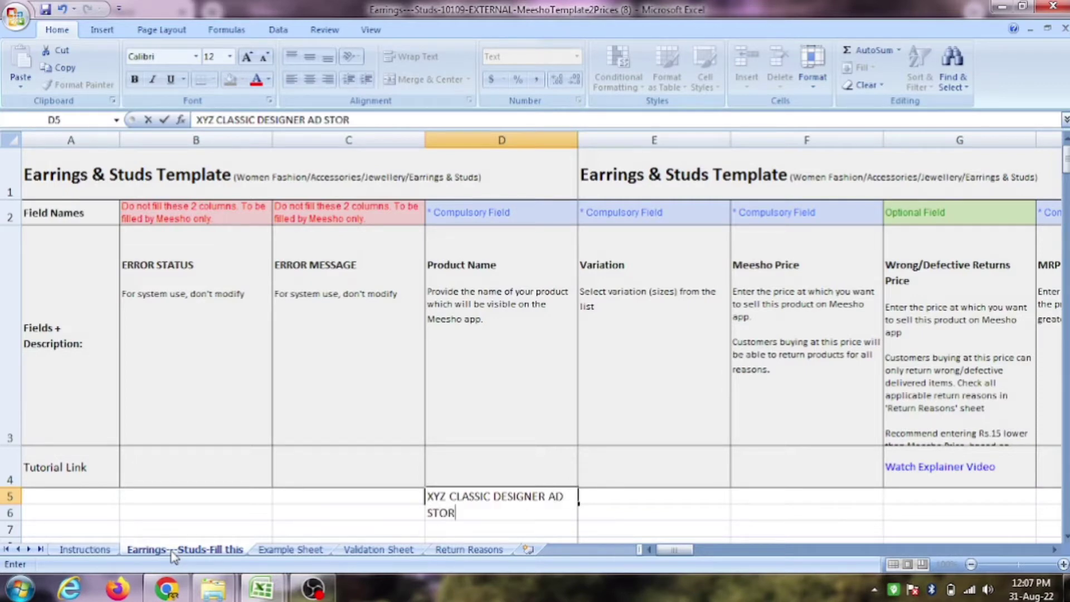
{"action": "key", "text": "BackSpace"}
{"action": "type", "text": "NE EARRINGS"}
{"action": "key", "text": "Return"}
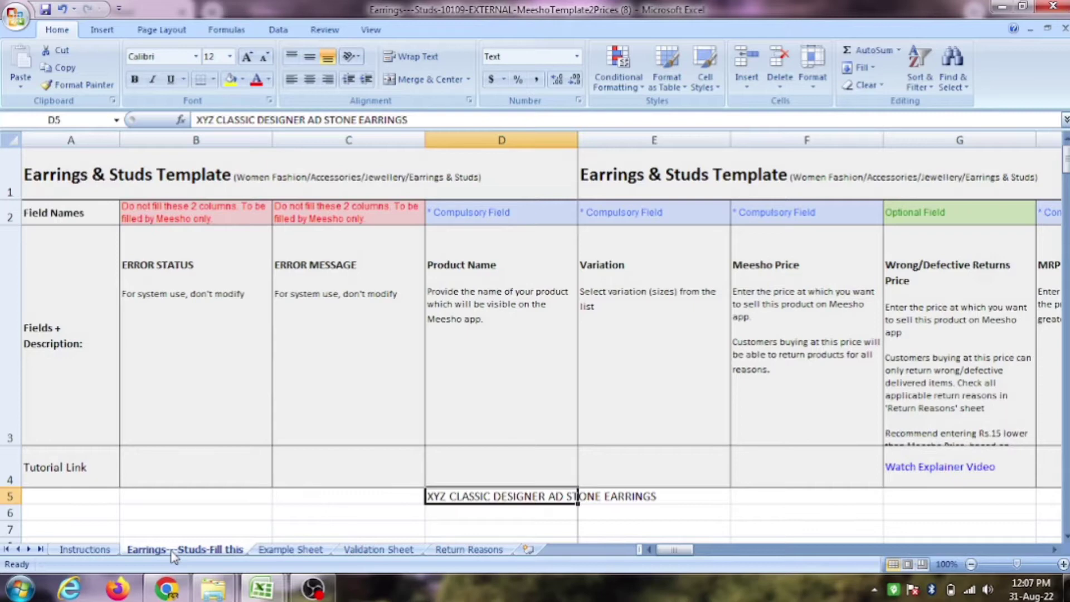
Set the first product's Variation in E5 to Free Size and move to its Meesho Price cell
{"action": "key", "text": "Tab"}
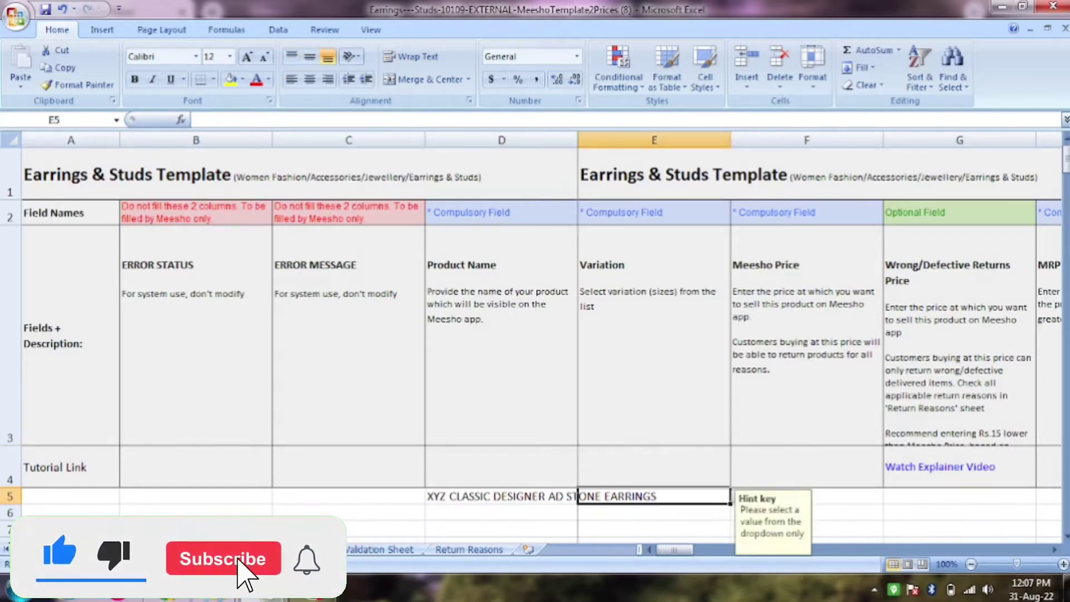
{"action": "key", "text": "alt+Down"}
{"action": "key", "text": "Down"}
{"action": "key", "text": "Return"}
{"action": "key", "text": "alt+Down"}
{"action": "key", "text": "Down"}
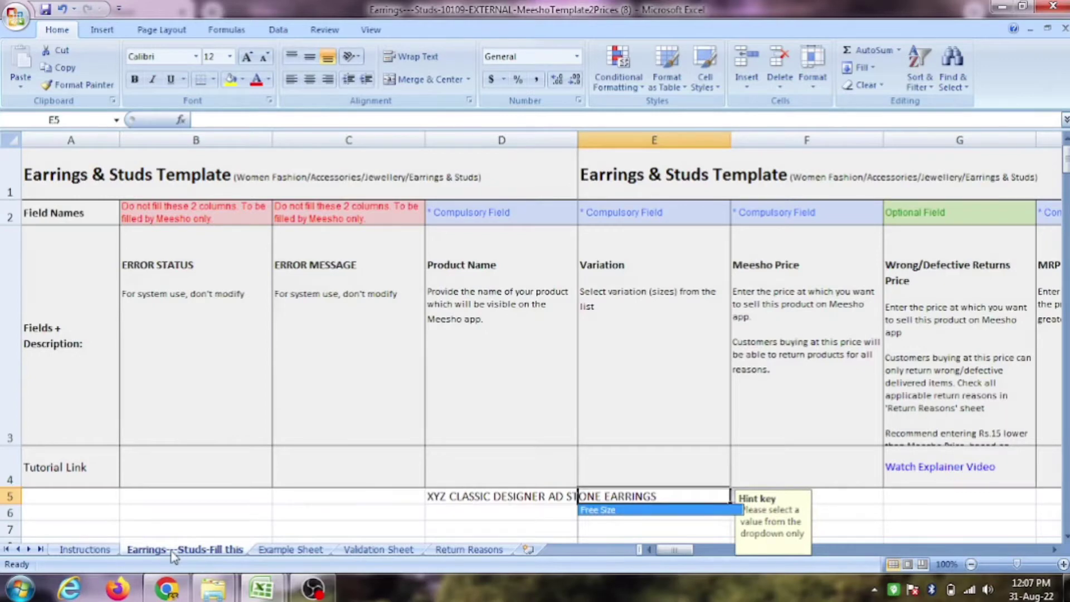
{"action": "key", "text": "Return"}
{"action": "key", "text": "Tab"}
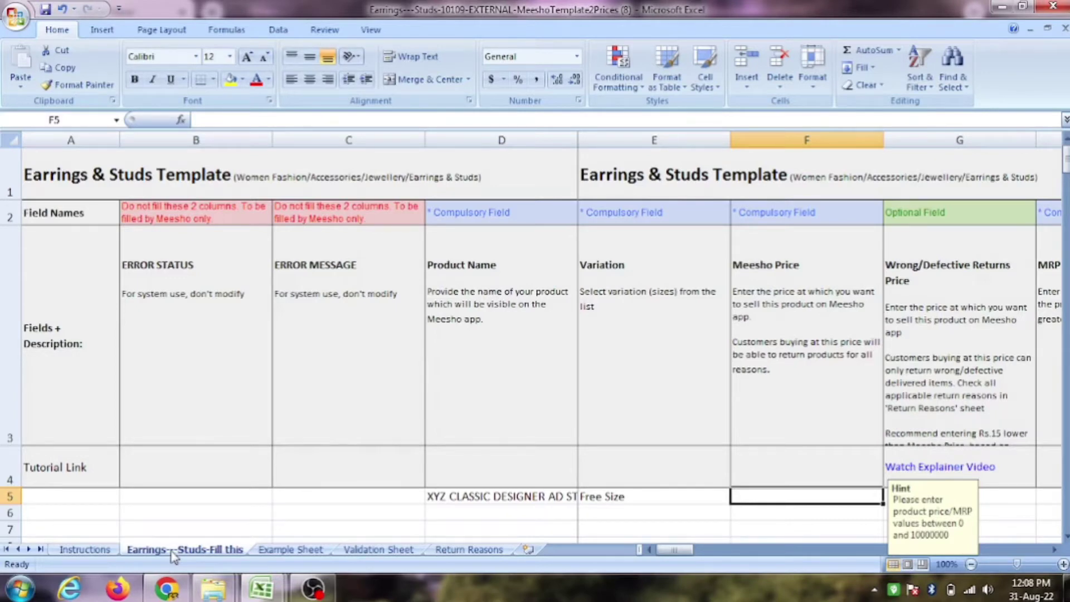
Enter 199 as the Meesho Price in F5 and 189 as the Wrong/Defective Returns Price in G5
{"action": "type", "text": "199"}
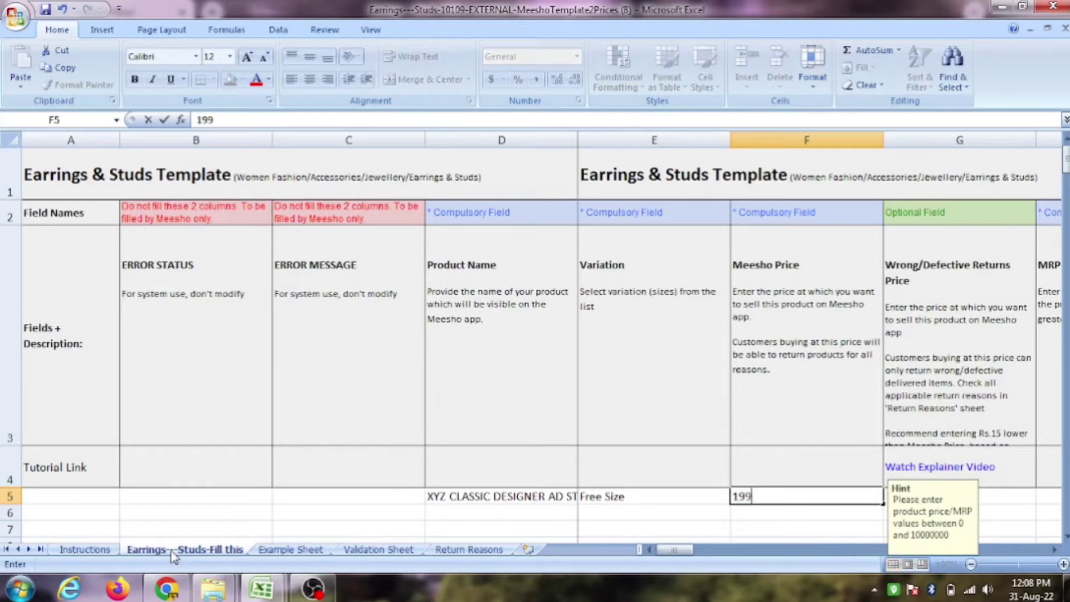
{"action": "key", "text": "Tab"}
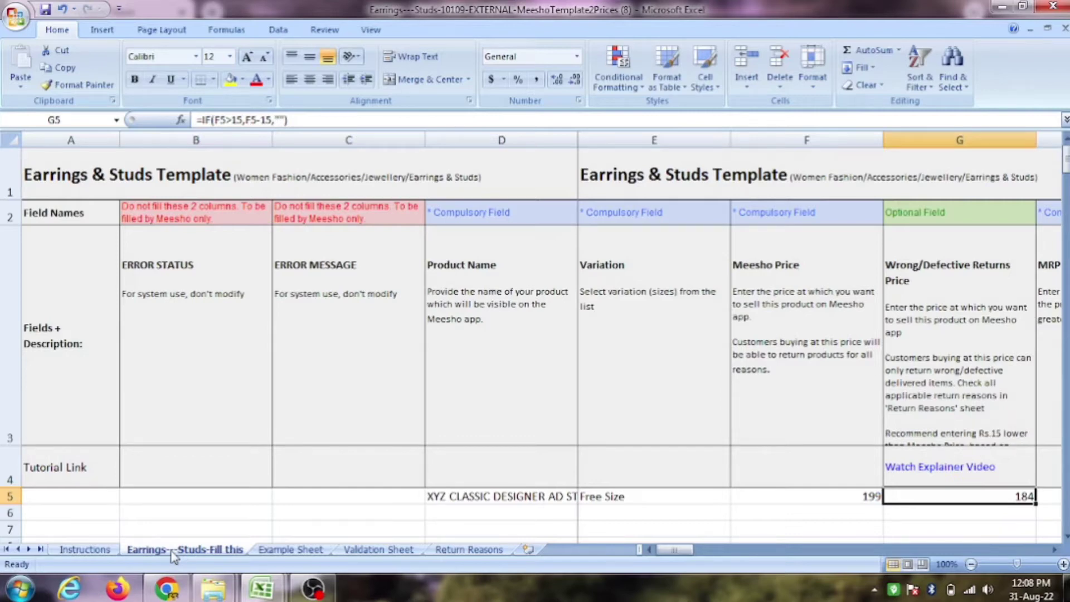
{"action": "key", "text": "Up"}
{"action": "key", "text": "Down"}
{"action": "type", "text": "189"}
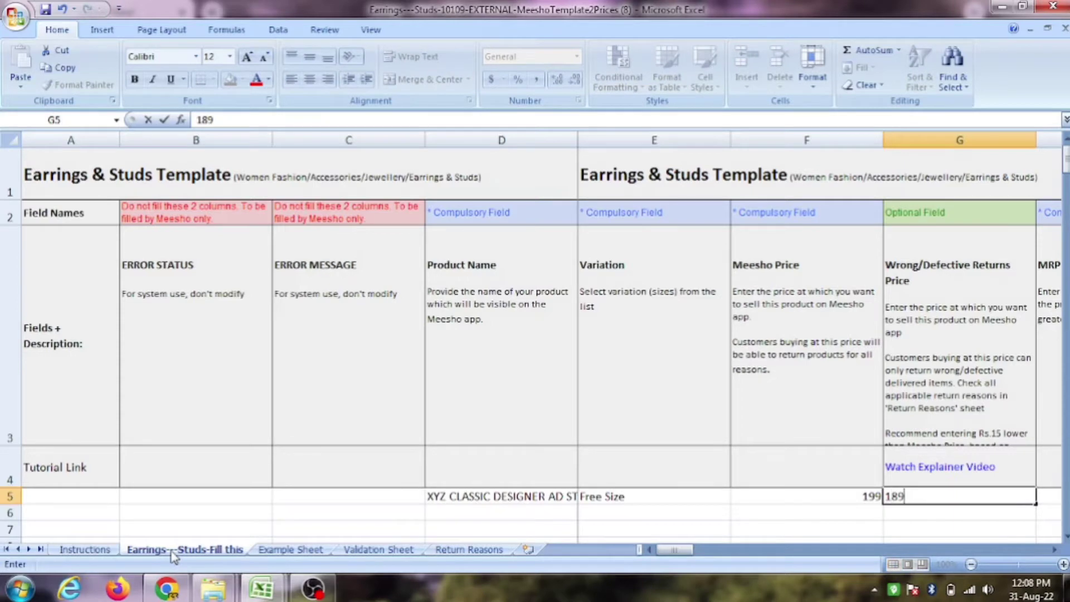
{"action": "key", "text": "Return"}
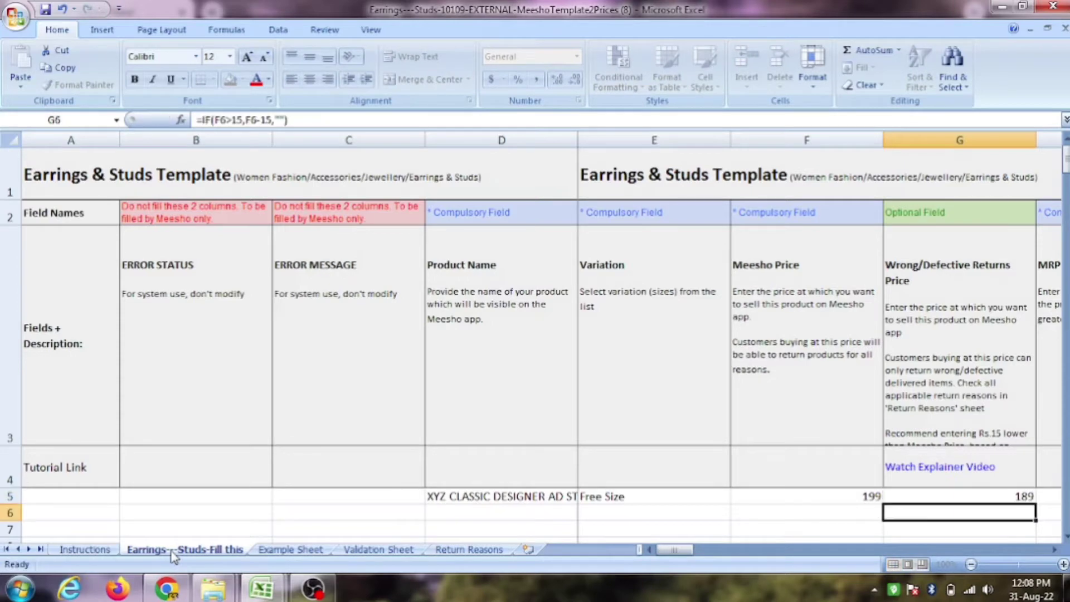
{"action": "key", "text": "Left"}
{"action": "key", "text": "Right"}
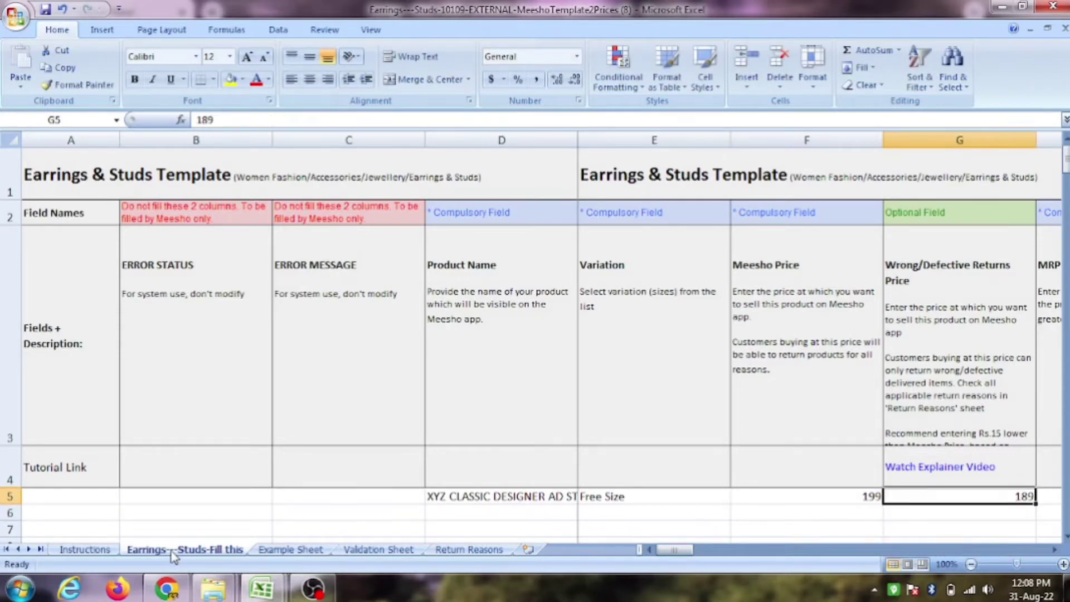
{"action": "key", "text": "Left"}
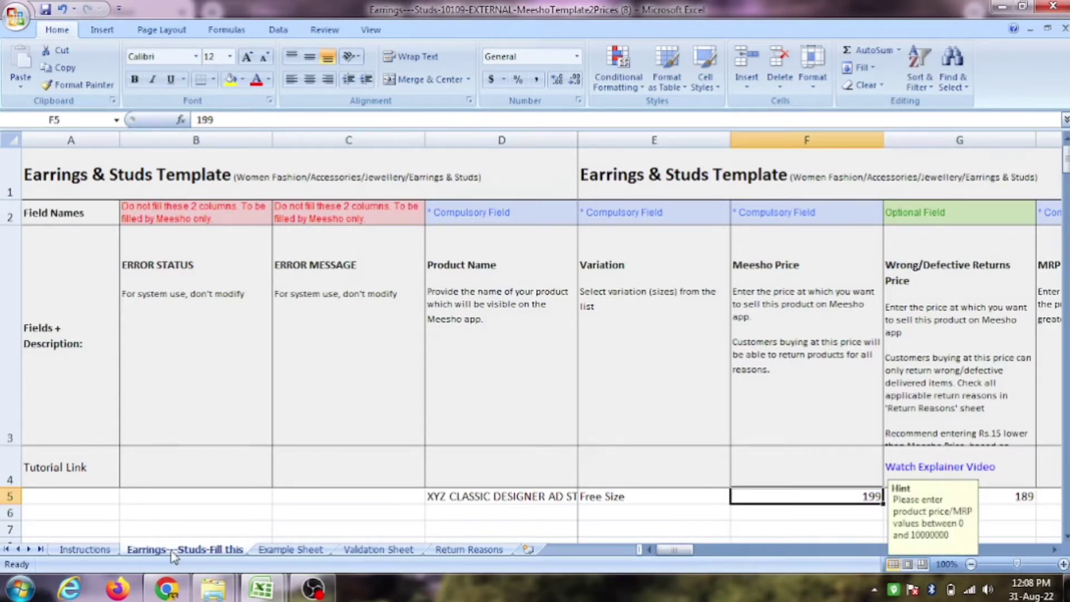
{"action": "key", "text": "Right"}
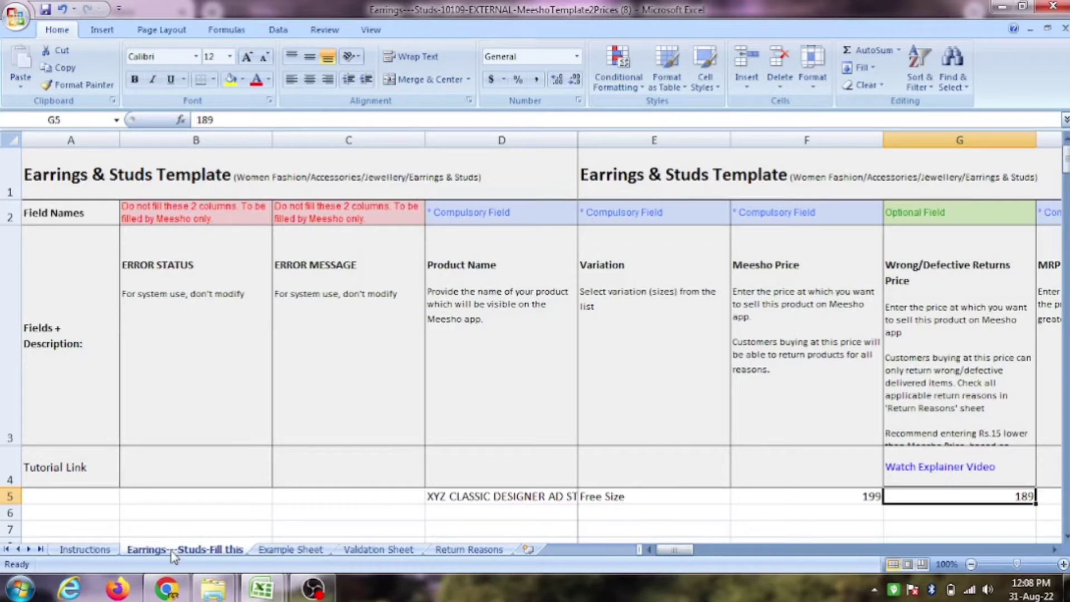
{"action": "key", "text": "Up"}
{"action": "key", "text": "Down"}
Enter 499 as the first product's MRP in H5
{"action": "key", "text": "Right"}
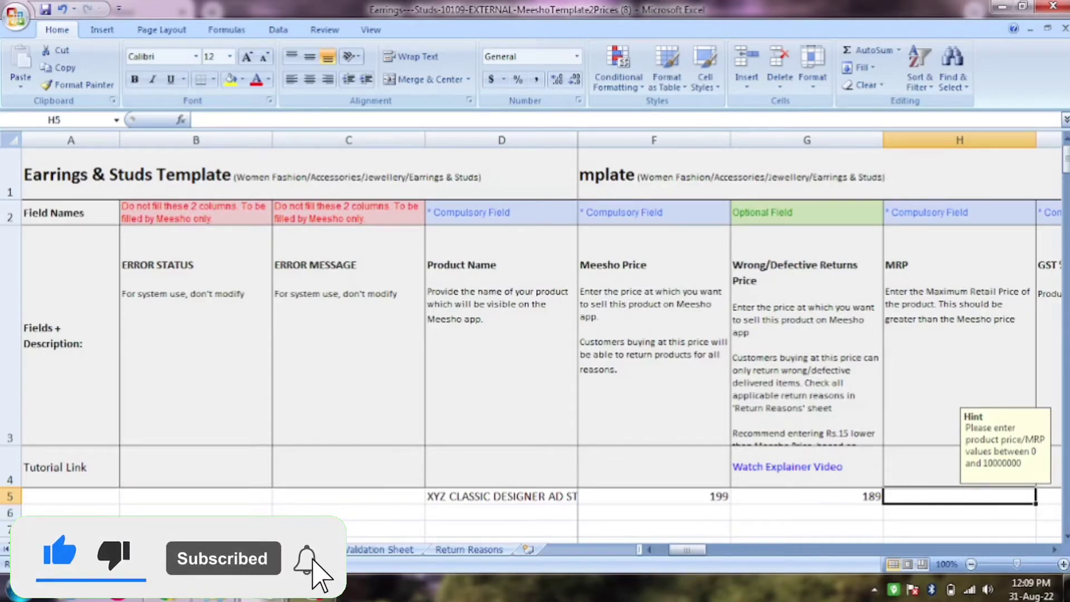
{"action": "type", "text": "499"}
{"action": "key", "text": "Right"}
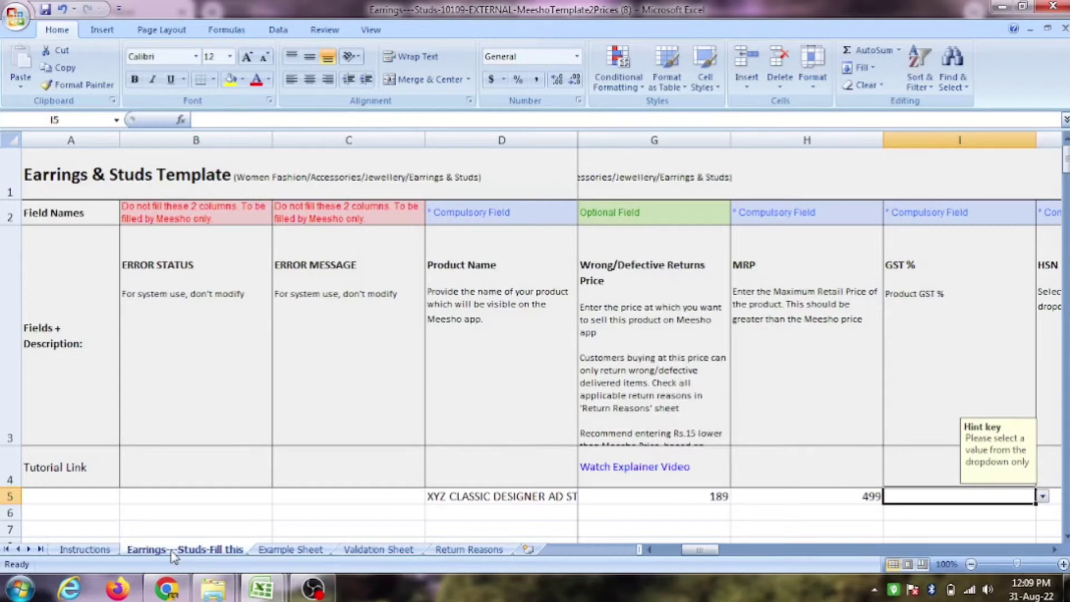
Set the first product's GST % in I5 to 3 and move to its HSN ID cell
{"action": "key", "text": "alt+Down"}
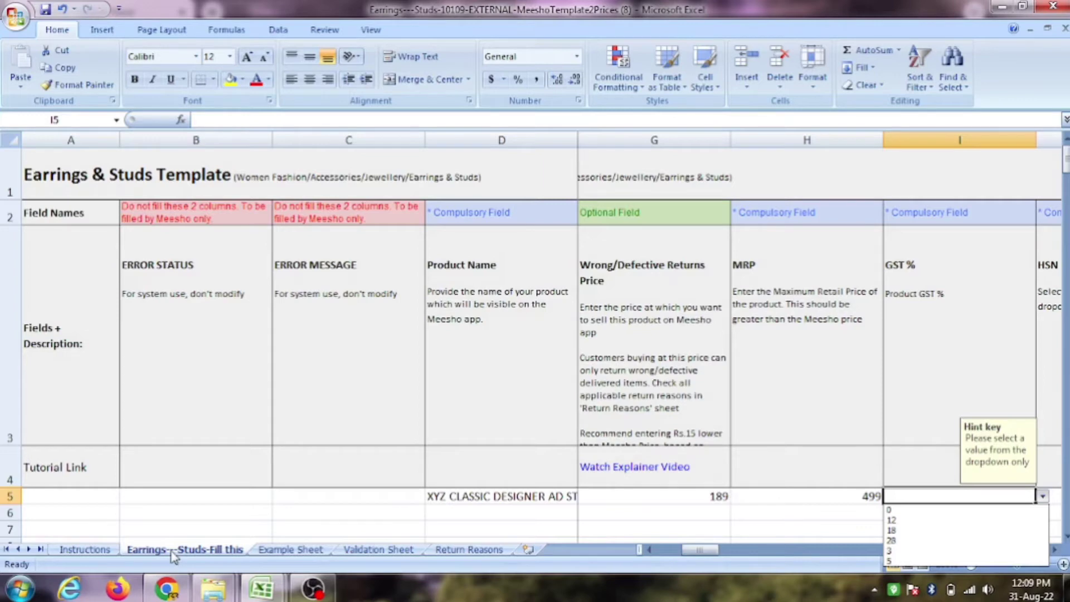
{"action": "key", "text": "Down"}
{"action": "key", "text": "Down"}
{"action": "key", "text": "Down"}
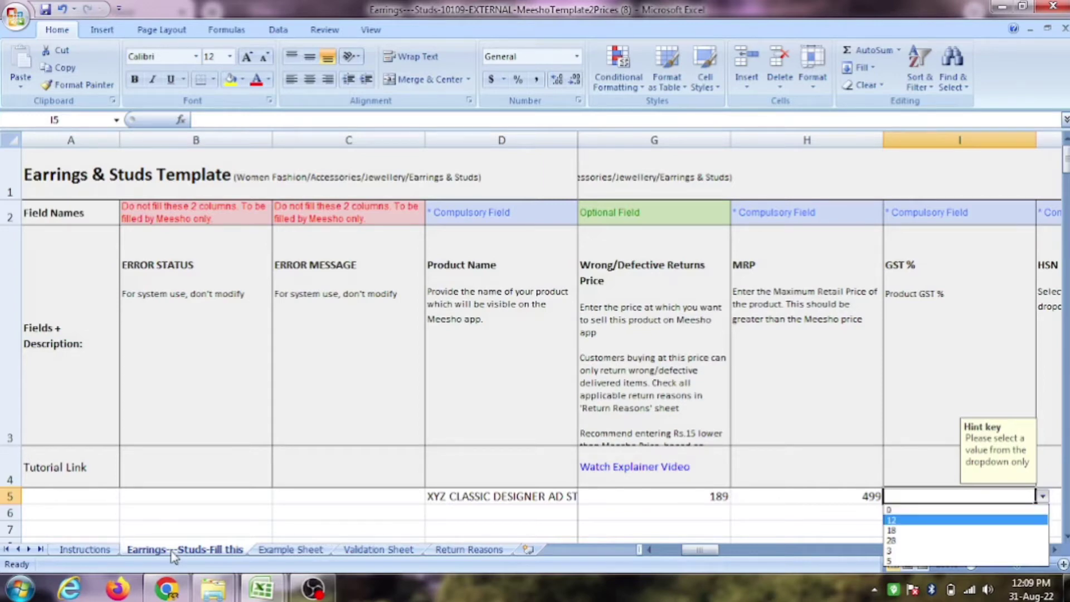
{"action": "key", "text": "Down"}
{"action": "key", "text": "Down"}
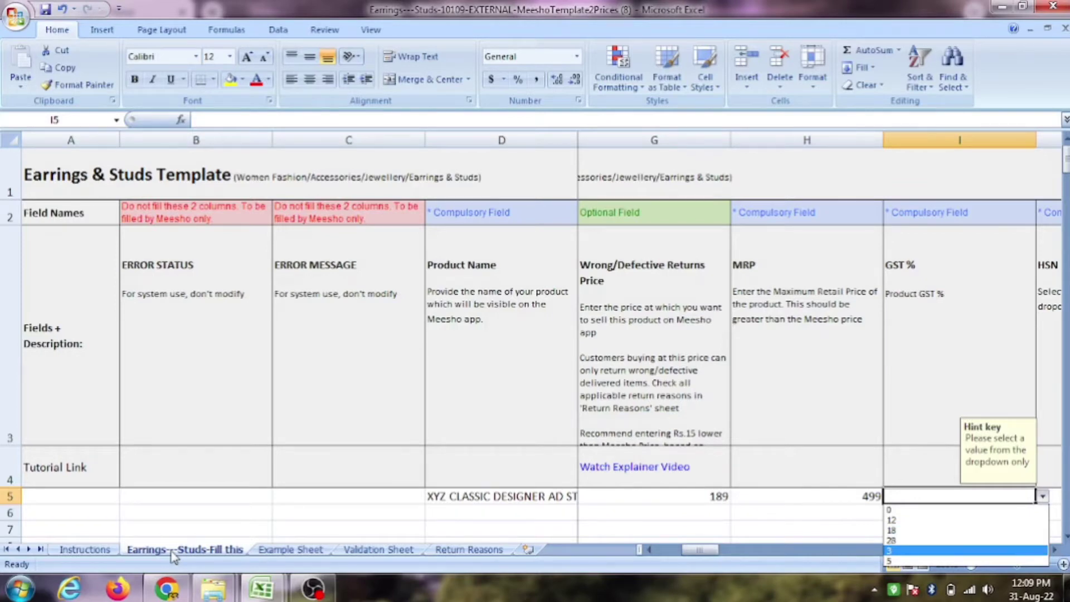
{"action": "key", "text": "Return"}
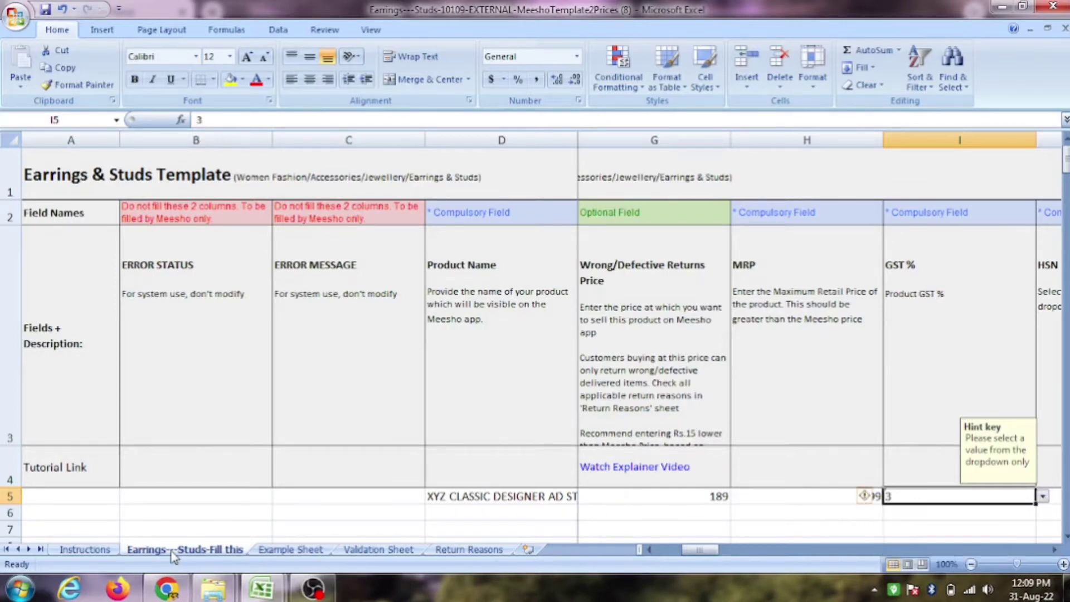
{"action": "key", "text": "Tab"}
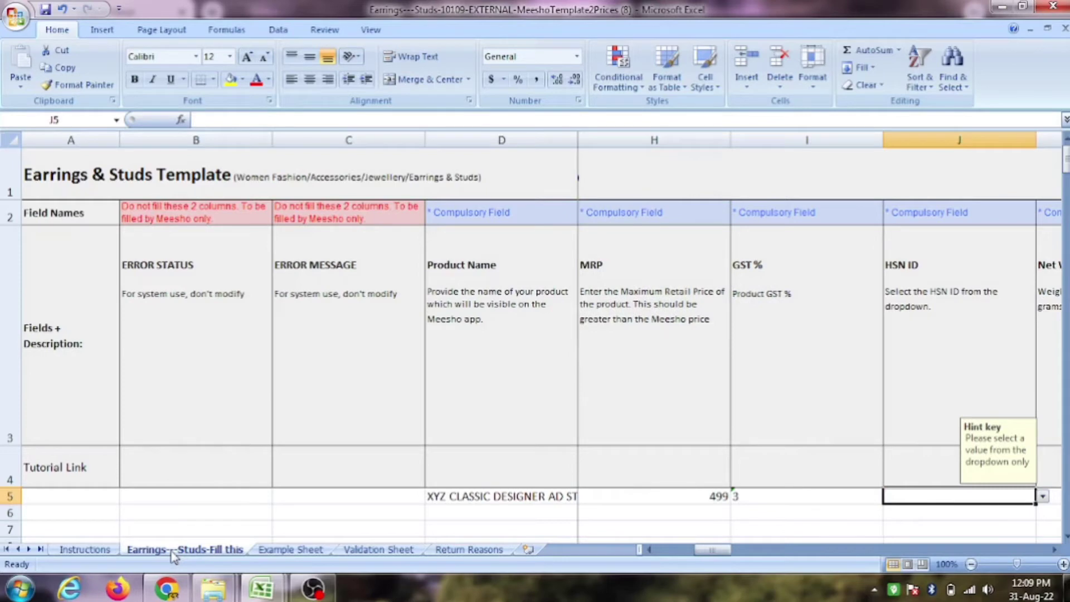
Set the first product's HSN ID in J5 to 640320 and move to its Net Weight cell
{"action": "key", "text": "alt+Down"}
{"action": "key", "text": "Down"}
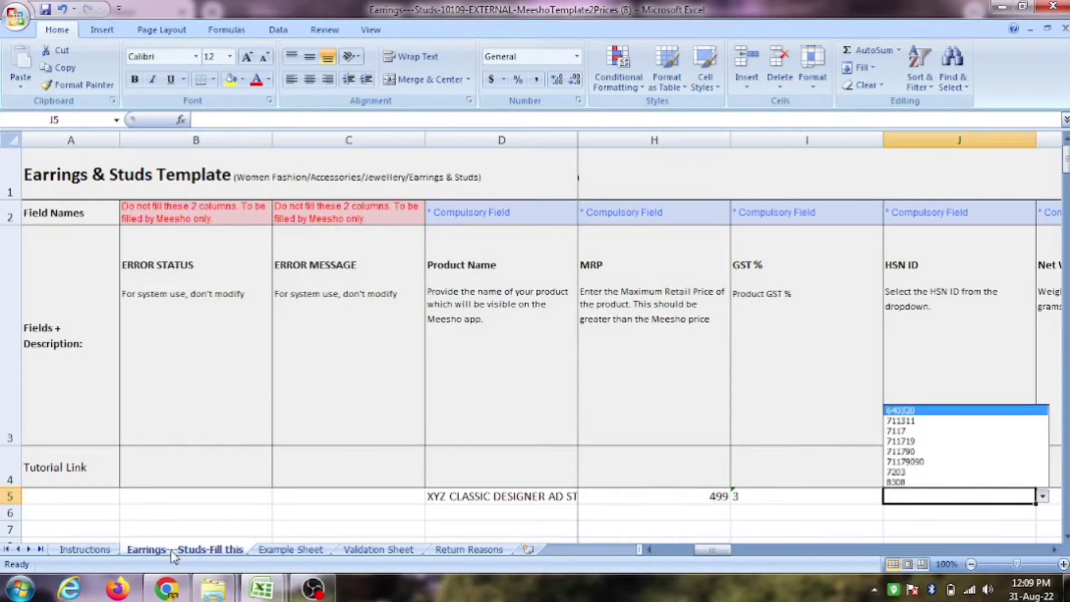
{"action": "key", "text": "Down"}
{"action": "key", "text": "Down"}
{"action": "key", "text": "Down"}
{"action": "key", "text": "Down"}
{"action": "key", "text": "Down"}
{"action": "key", "text": "Up"}
{"action": "key", "text": "Up"}
{"action": "key", "text": "Up"}
{"action": "key", "text": "Up"}
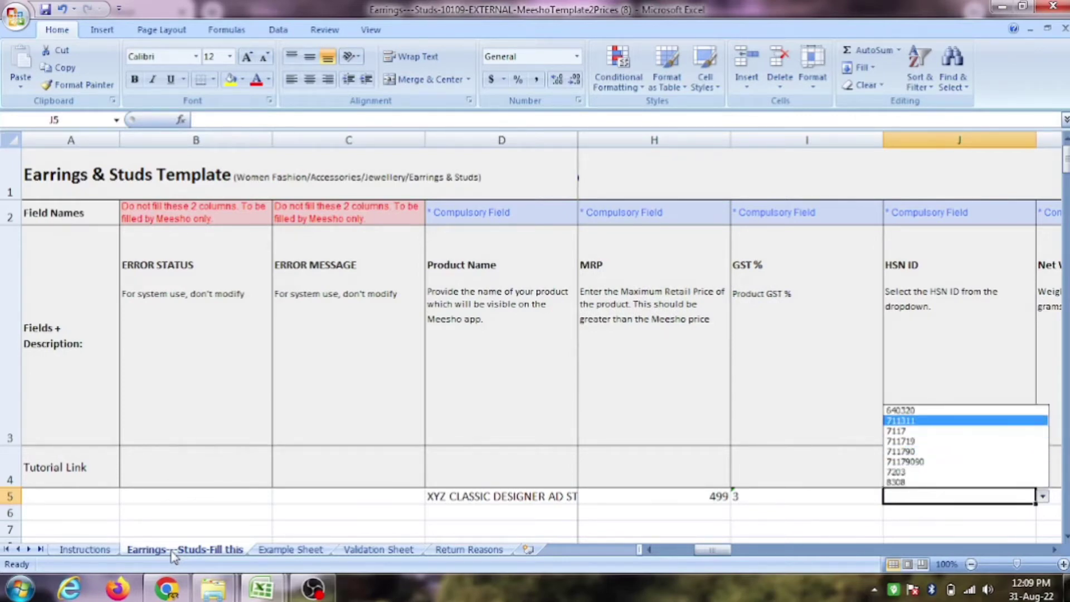
{"action": "key", "text": "Up"}
{"action": "key", "text": "Return"}
{"action": "key", "text": "Tab"}
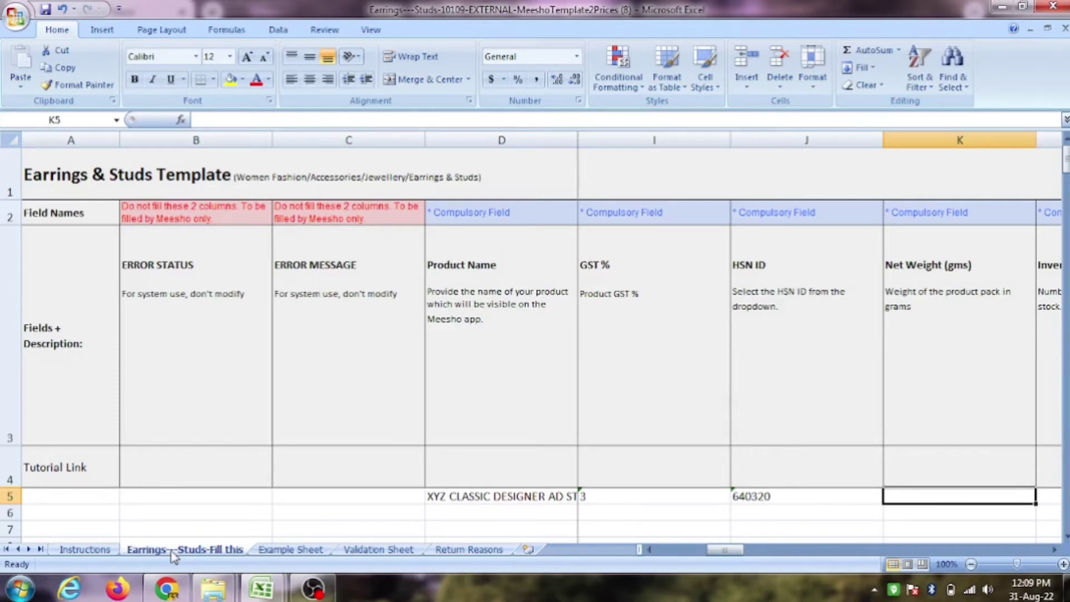
Try to enter .100 as the first product's net weight in K5
{"action": "type", "text": ".100"}
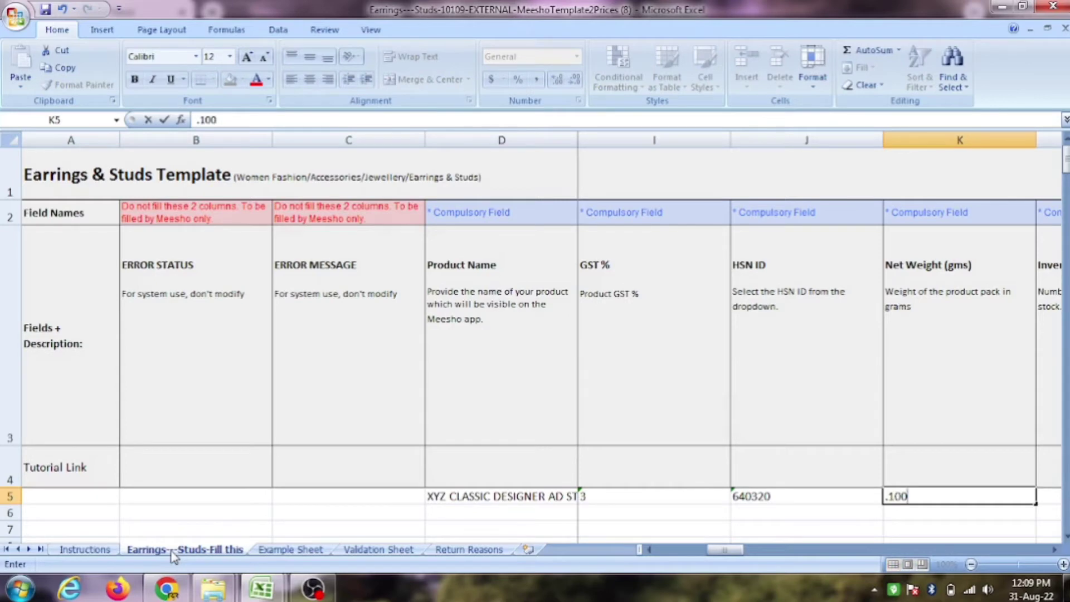
{"action": "key", "text": "Return"}
{"action": "key", "text": "Return"}
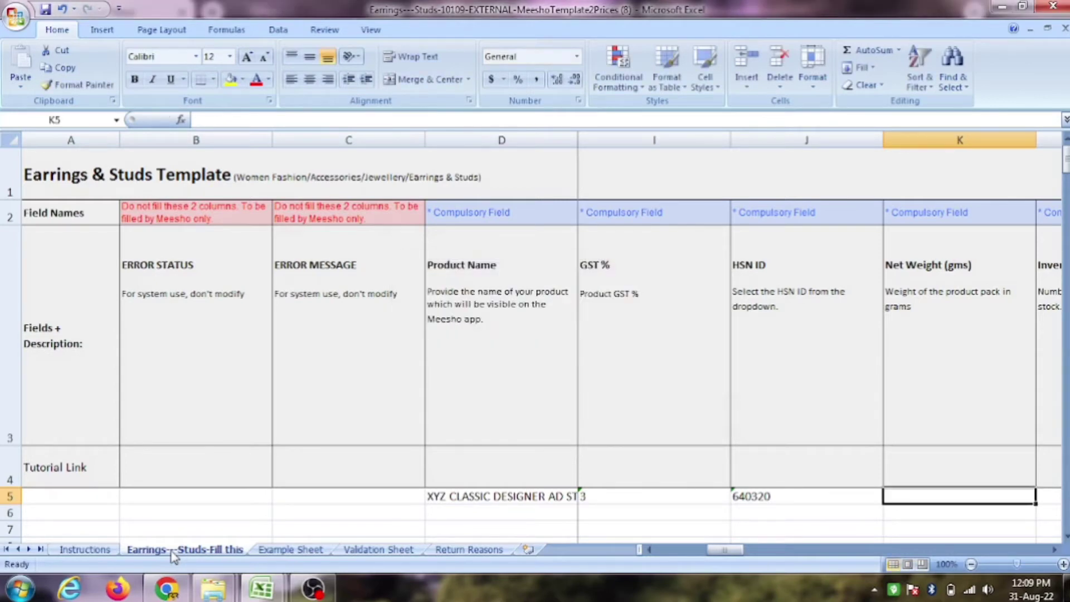
Enter a net weight of 100 grams in K5 and an inventory of 5 in L5
{"action": "type", "text": "100"}
{"action": "key", "text": "Tab"}
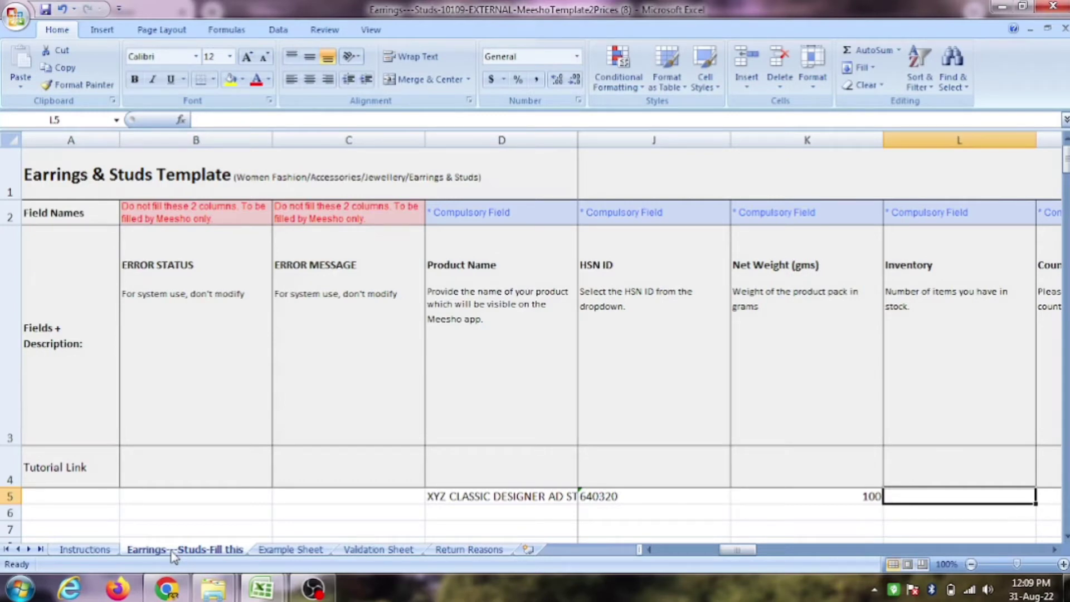
{"action": "type", "text": "5"}
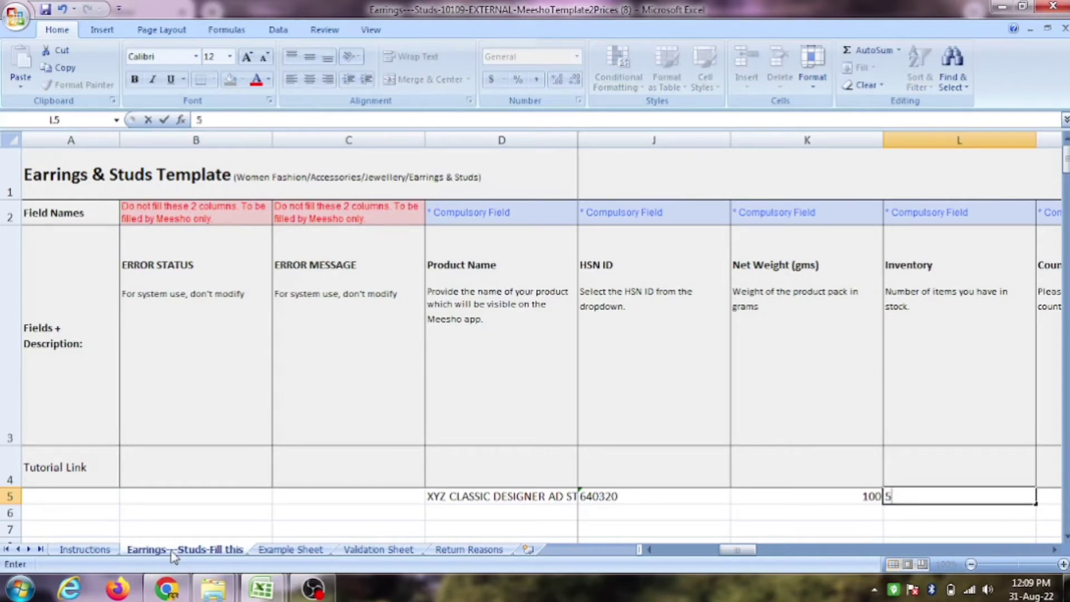
{"action": "key", "text": "Tab"}
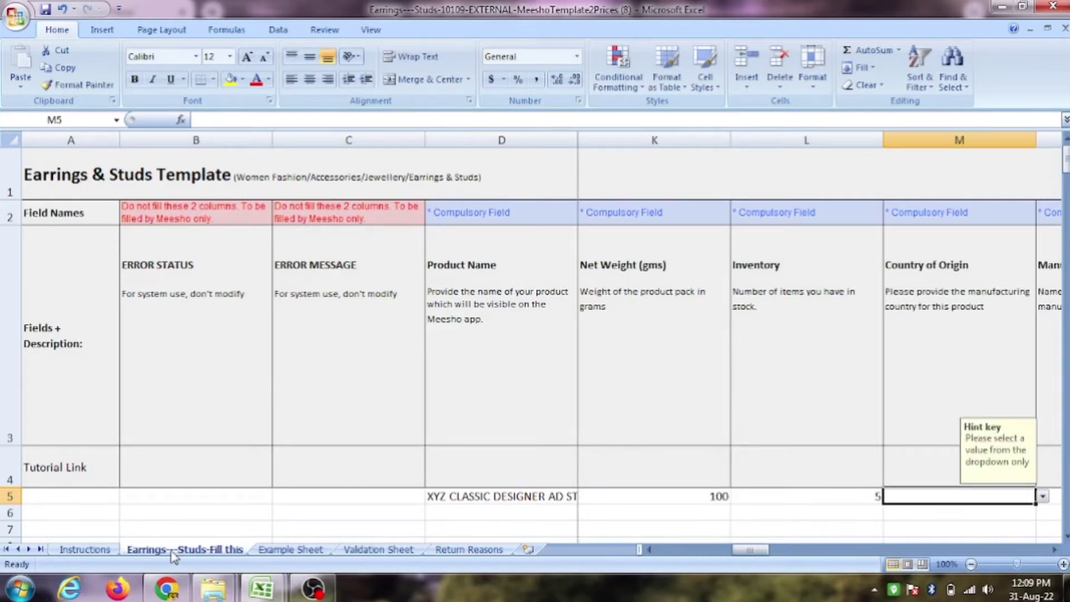
Set the first product's Country of Origin in M5 to China and move to its Manufacturer Details cell
{"action": "key", "text": "alt+Down"}
{"action": "key", "text": "Down"}
{"action": "key", "text": "Down"}
{"action": "key", "text": "Down"}
{"action": "key", "text": "Down"}
{"action": "key", "text": "Down"}
{"action": "key", "text": "Down"}
{"action": "key", "text": "Down"}
{"action": "key", "text": "Down"}
{"action": "key", "text": "Down"}
{"action": "key", "text": "Down"}
{"action": "key", "text": "Down"}
{"action": "key", "text": "Down"}
{"action": "key", "text": "Down"}
{"action": "key", "text": "Down"}
{"action": "key", "text": "Down"}
{"action": "key", "text": "Down"}
{"action": "key", "text": "Down"}
{"action": "key", "text": "Down"}
{"action": "key", "text": "Down"}
{"action": "key", "text": "Down"}
{"action": "key", "text": "Down"}
{"action": "key", "text": "Down"}
{"action": "key", "text": "Down"}
{"action": "key", "text": "Down"}
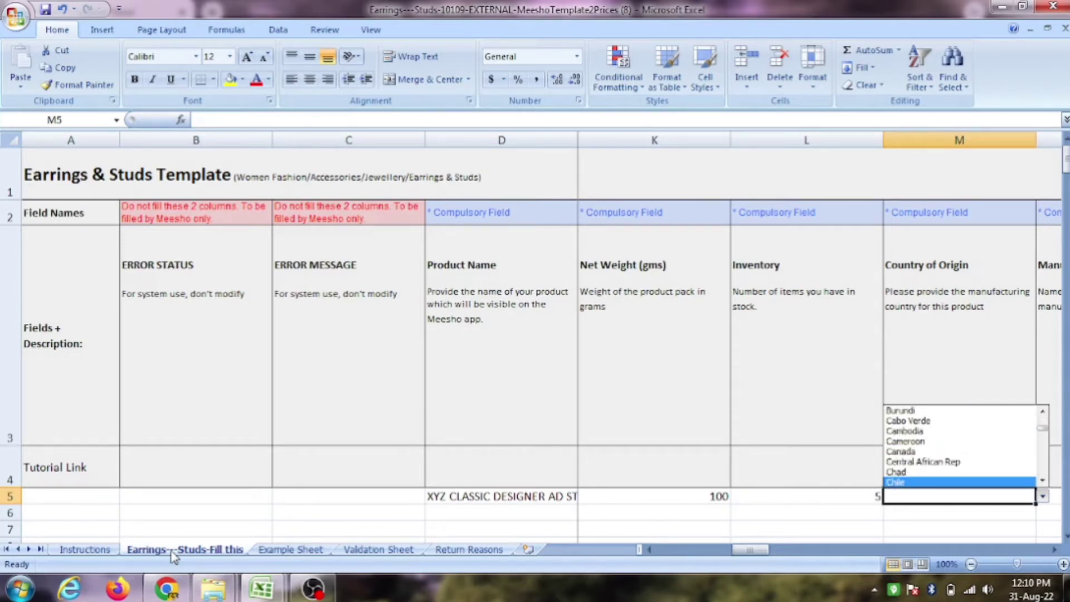
{"action": "key", "text": "Down"}
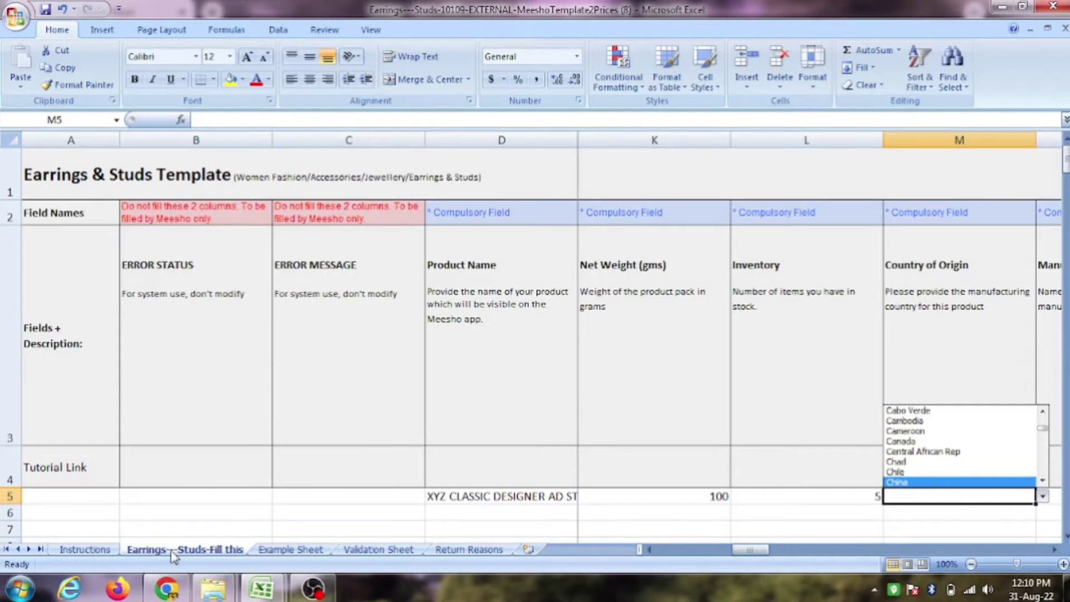
{"action": "key", "text": "Return"}
{"action": "key", "text": "Tab"}
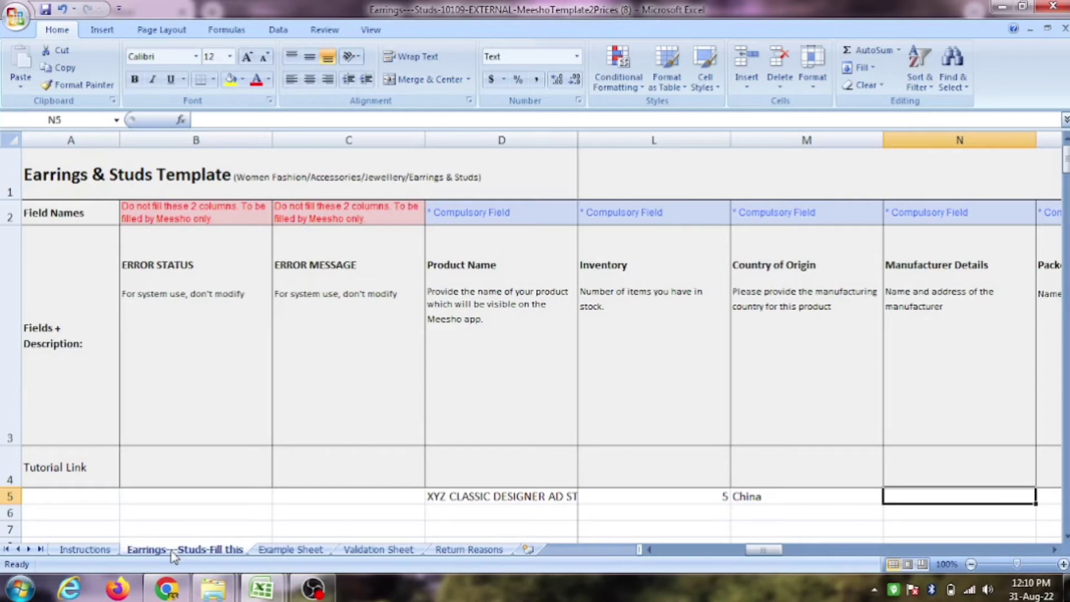
Enter "ABC TRADING CO" as the Manufacturer Details in N5 and "XYZ TRADERS" as the Packer Details in O5
{"action": "type", "text": "ABC TRADING CO"}
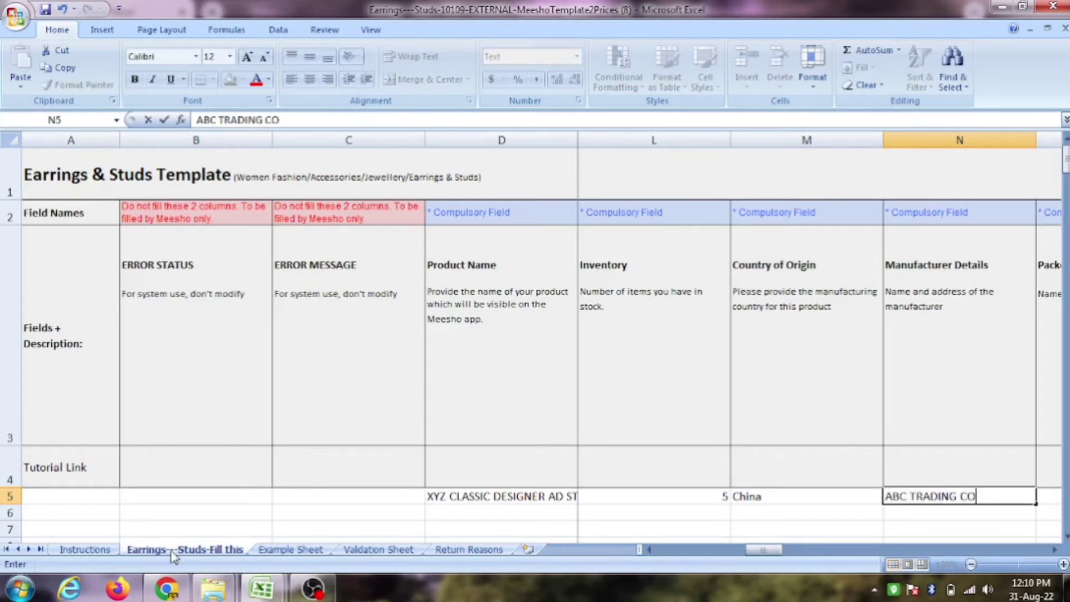
{"action": "key", "text": "Tab"}
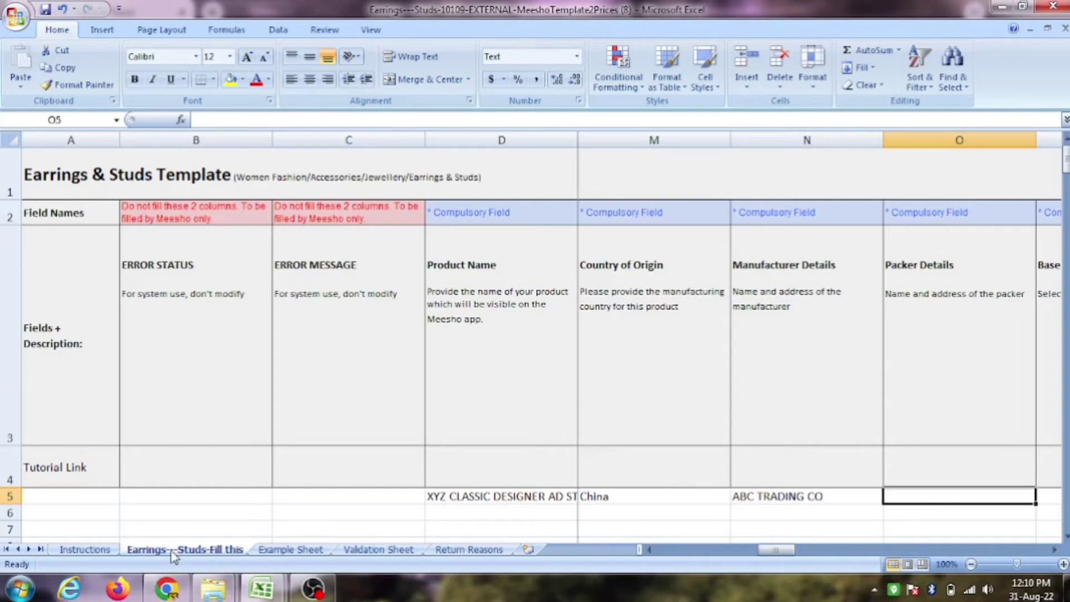
{"action": "type", "text": "X"}
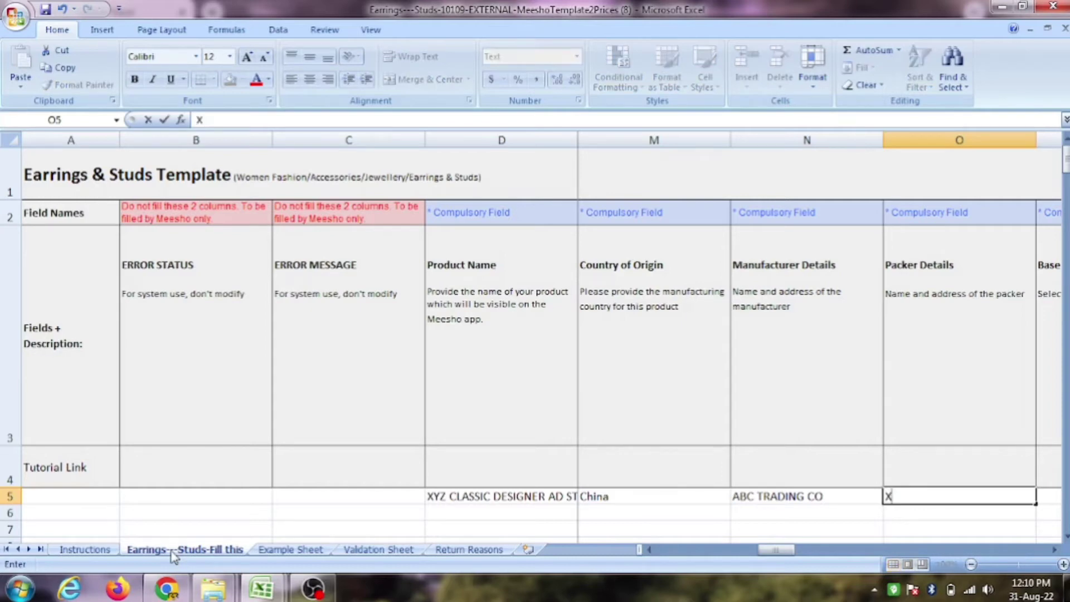
{"action": "type", "text": "YZ TRADERS"}
{"action": "key", "text": "Tab"}
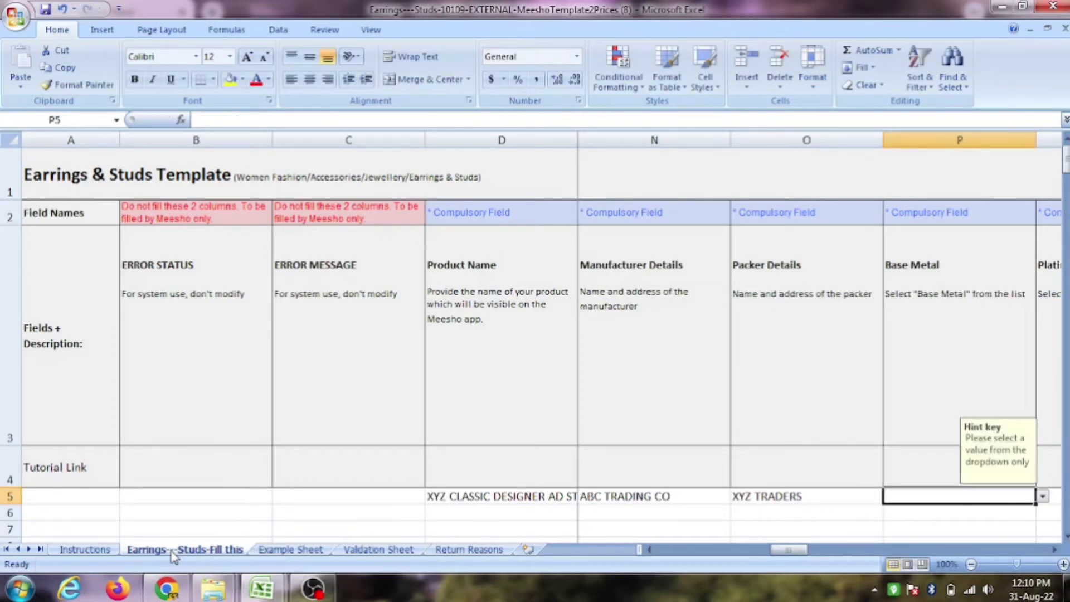
Set the first product's Base Metal in P5 to Brass and move to its Plating cell
{"action": "key", "text": "alt+Down"}
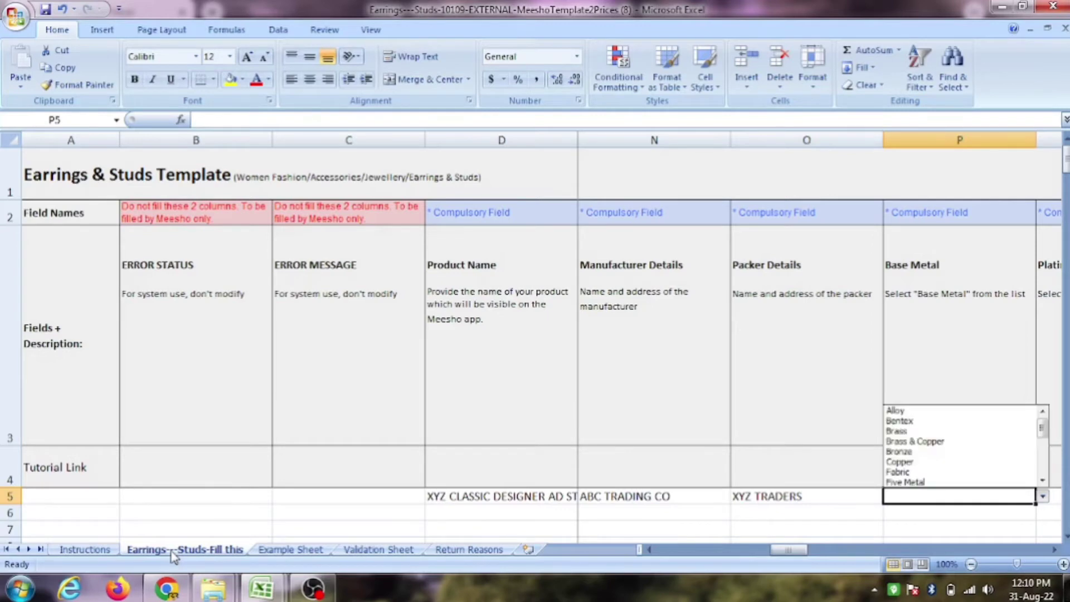
{"action": "key", "text": "Escape"}
{"action": "key", "text": "Up"}
{"action": "key", "text": "Down"}
{"action": "key", "text": "alt+Down"}
{"action": "key", "text": "Down"}
{"action": "key", "text": "Down"}
{"action": "key", "text": "Down"}
{"action": "key", "text": "Up"}
{"action": "key", "text": "Up"}
{"action": "key", "text": "Down"}
{"action": "key", "text": "Down"}
{"action": "key", "text": "Down"}
{"action": "key", "text": "Down"}
{"action": "key", "text": "Down"}
{"action": "key", "text": "Down"}
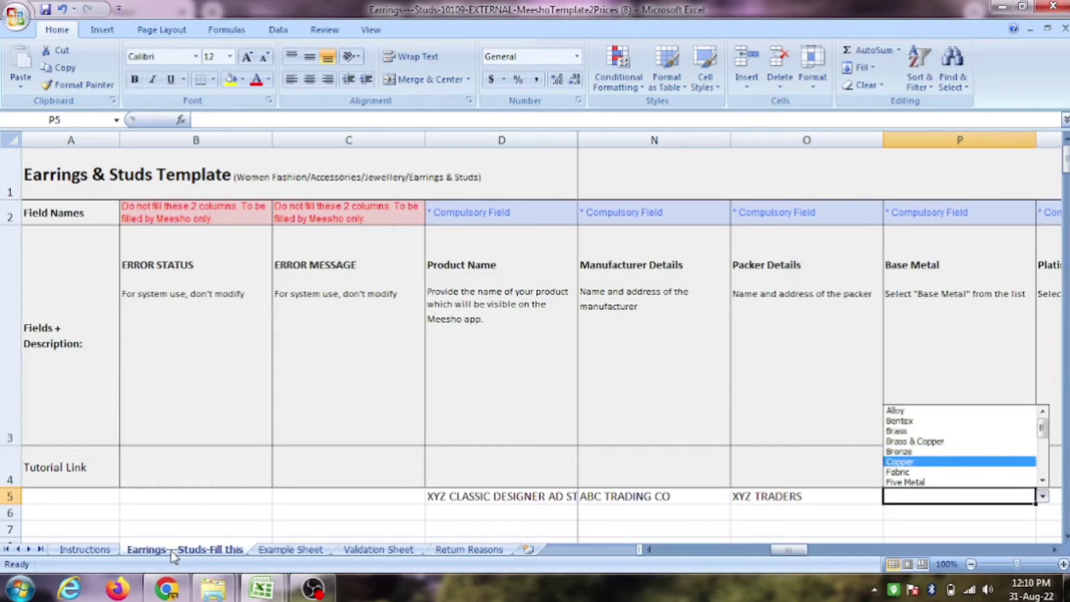
{"action": "key", "text": "Up"}
{"action": "key", "text": "Up"}
{"action": "key", "text": "Up"}
{"action": "key", "text": "Up"}
{"action": "key", "text": "Return"}
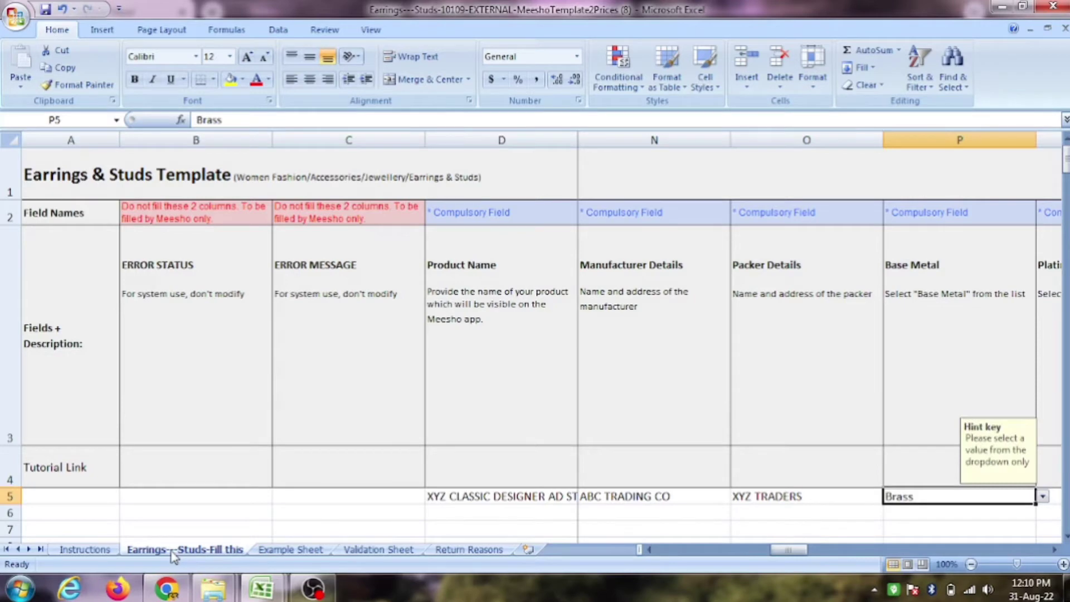
{"action": "key", "text": "Right"}
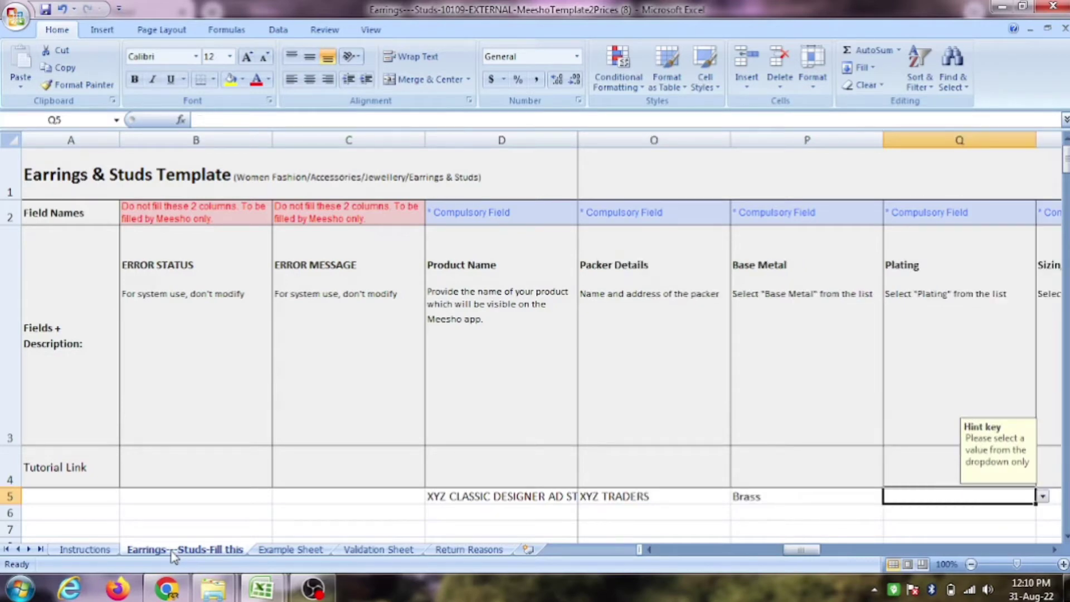
Set the first product's Plating in Q5 to Gold Plated and move to its Sizing cell
{"action": "key", "text": "alt+Down"}
{"action": "key", "text": "Down"}
{"action": "key", "text": "Down"}
{"action": "key", "text": "Down"}
{"action": "key", "text": "Down"}
{"action": "key", "text": "Down"}
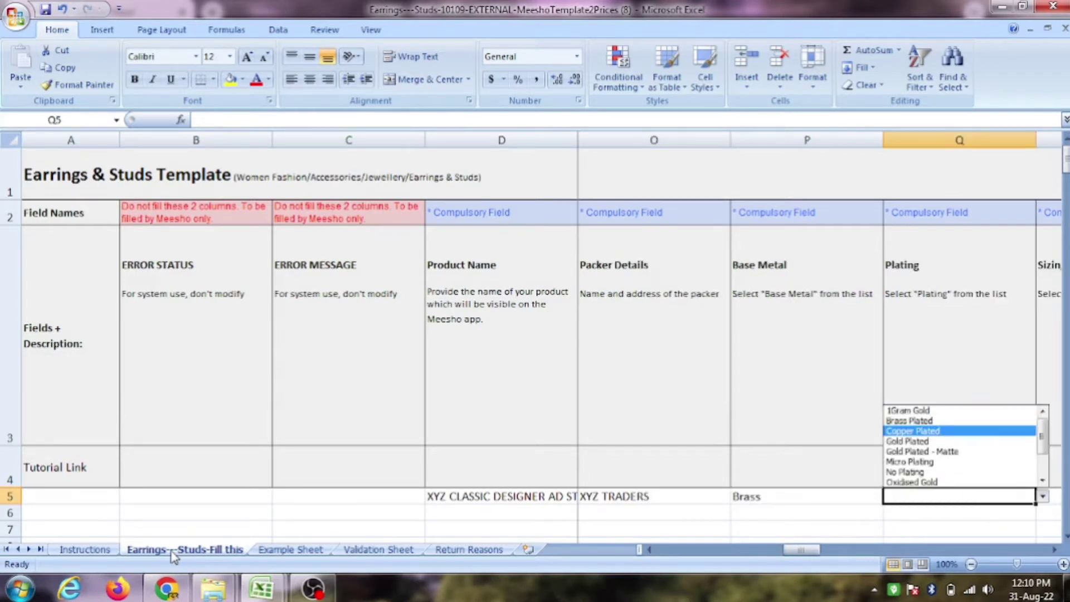
{"action": "key", "text": "Down"}
{"action": "key", "text": "Down"}
{"action": "key", "text": "Down"}
{"action": "key", "text": "Down"}
{"action": "key", "text": "Up"}
{"action": "key", "text": "Up"}
{"action": "key", "text": "Up"}
{"action": "key", "text": "Up"}
{"action": "key", "text": "Up"}
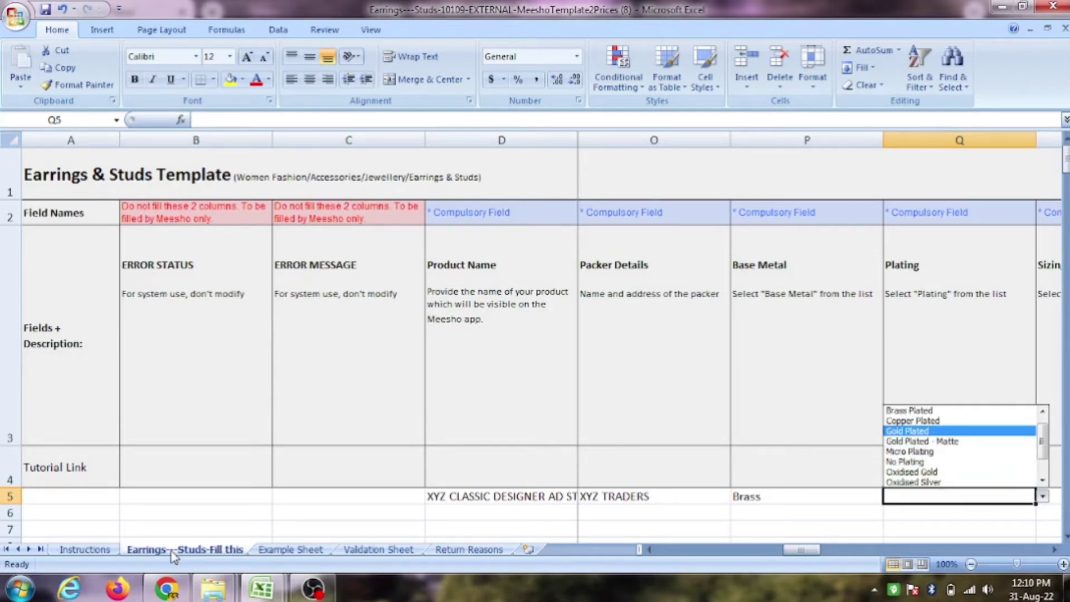
{"action": "key", "text": "Return"}
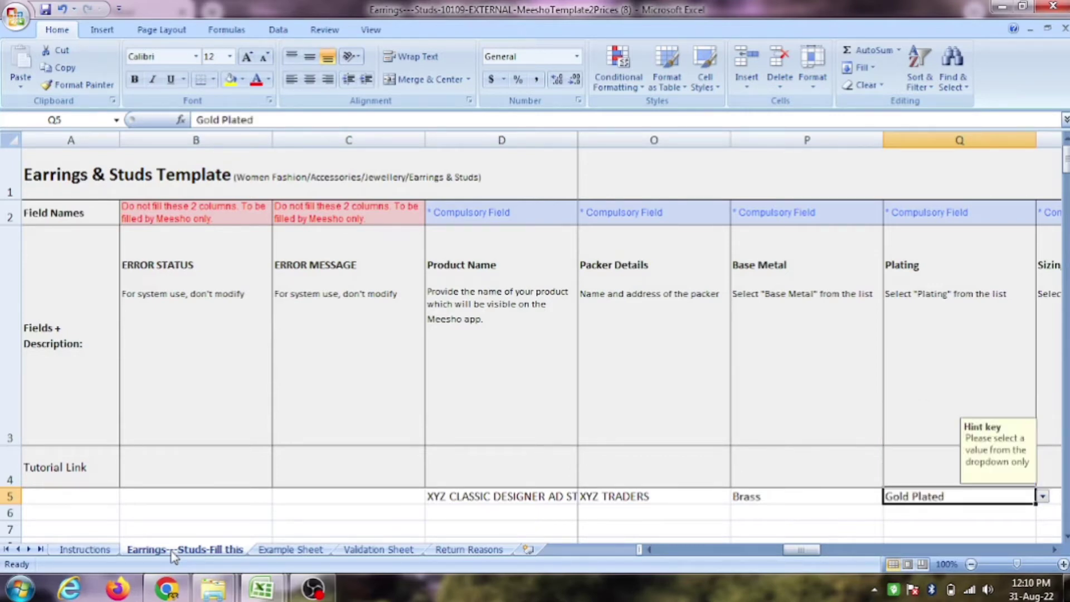
{"action": "key", "text": "Right"}
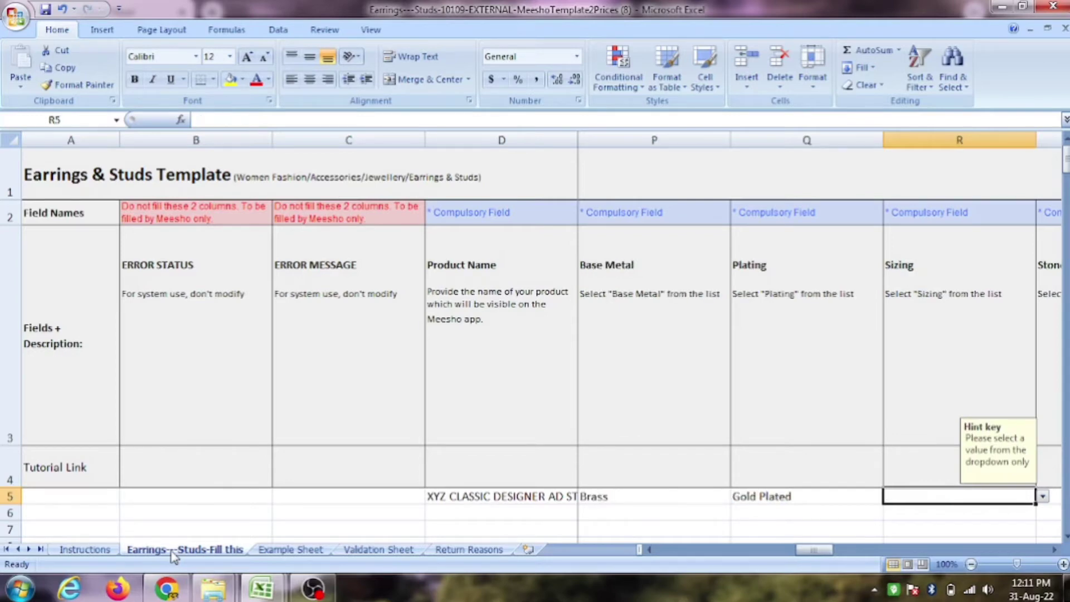
Set the first product's Sizing in R5 to Adjustable and move to its Stone Type cell
{"action": "key", "text": "alt+Down"}
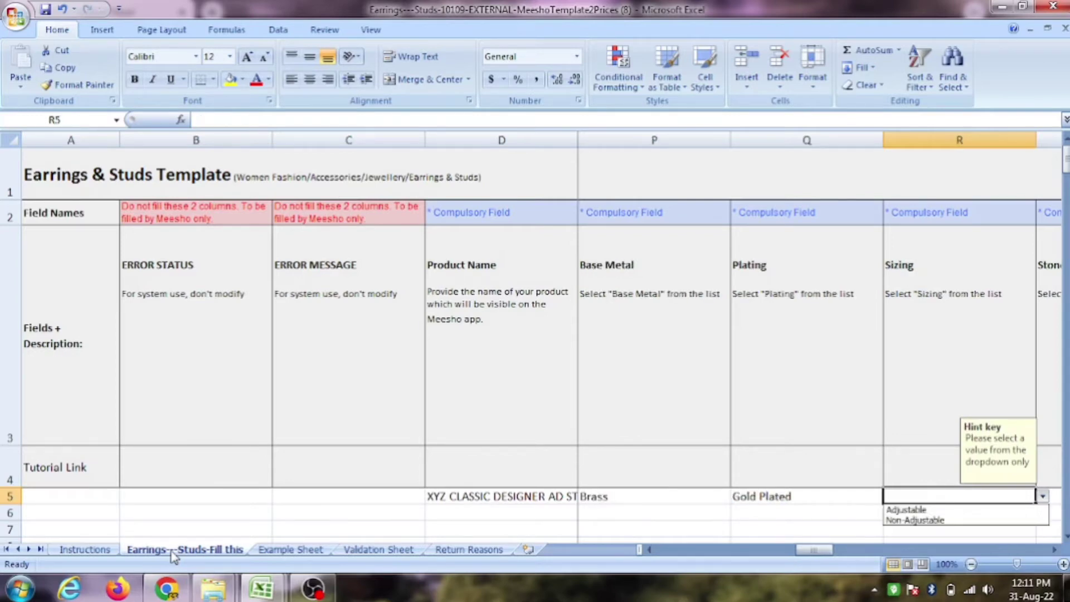
{"action": "key", "text": "Down"}
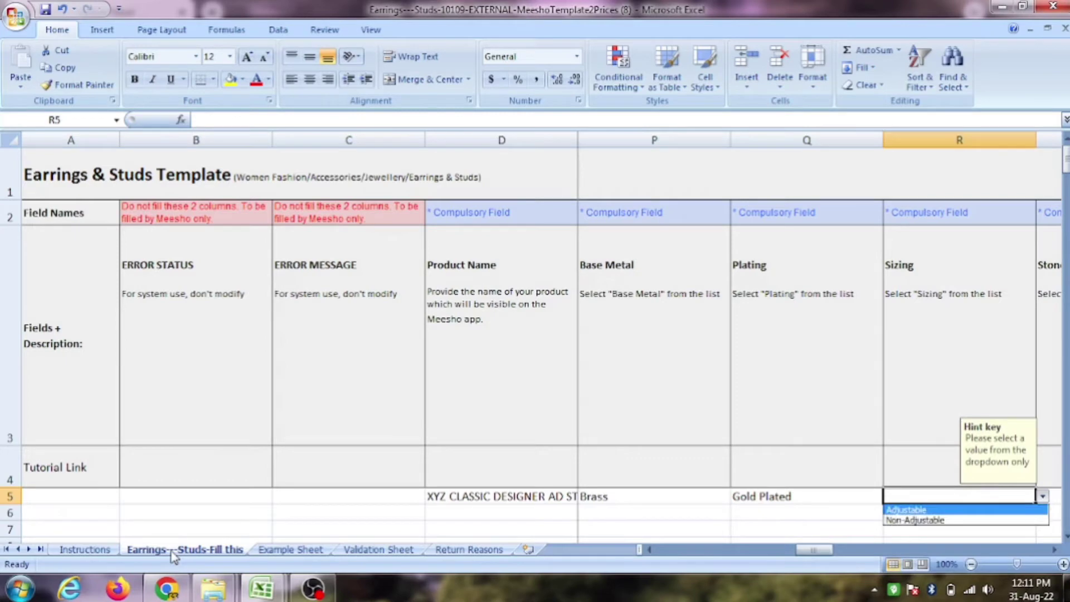
{"action": "key", "text": "Return"}
{"action": "key", "text": "Tab"}
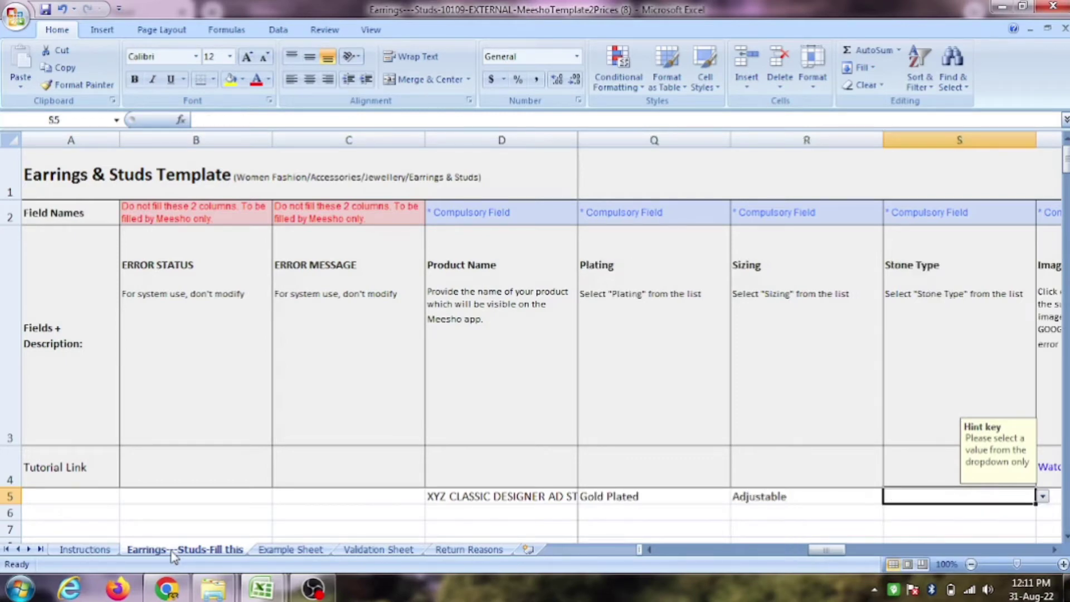
Set the first product's Stone Type in S5 to Crystals and move to its Image 1 (Front) cell
{"action": "key", "text": "alt+Down"}
{"action": "key", "text": "Down"}
{"action": "key", "text": "Down"}
{"action": "key", "text": "Down"}
{"action": "key", "text": "Down"}
{"action": "key", "text": "Down"}
{"action": "key", "text": "Down"}
{"action": "key", "text": "Down"}
{"action": "key", "text": "Down"}
{"action": "key", "text": "Down"}
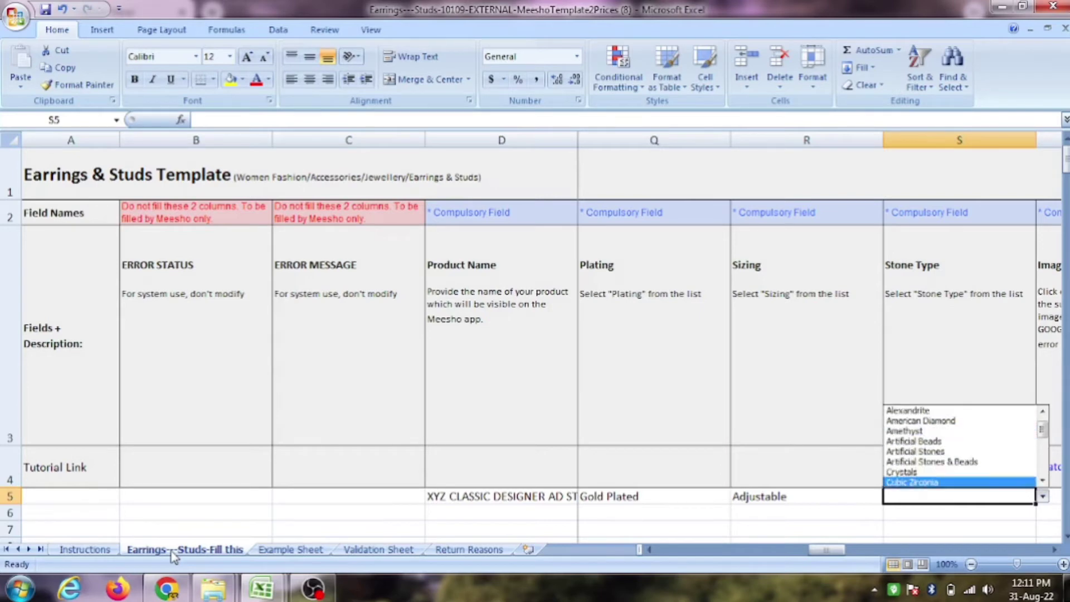
{"action": "key", "text": "Up"}
{"action": "key", "text": "Up"}
{"action": "key", "text": "Up"}
{"action": "key", "text": "Down"}
{"action": "key", "text": "Up"}
{"action": "key", "text": "Up"}
{"action": "key", "text": "Up"}
{"action": "key", "text": "Up"}
{"action": "key", "text": "Up"}
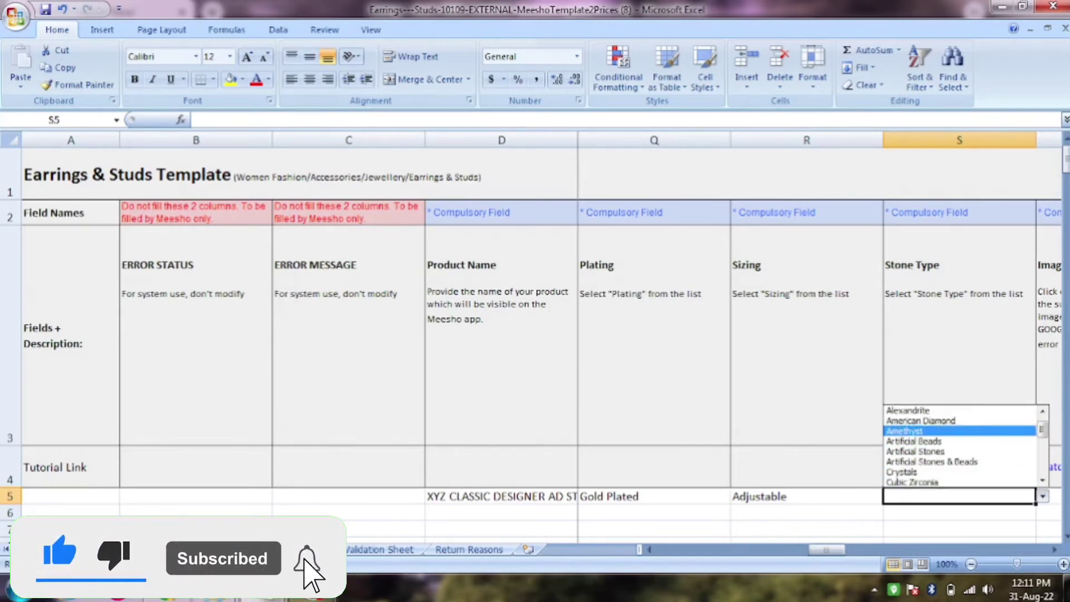
{"action": "key", "text": "Down"}
{"action": "key", "text": "Down"}
{"action": "key", "text": "Down"}
{"action": "key", "text": "Down"}
{"action": "key", "text": "Down"}
{"action": "key", "text": "Down"}
{"action": "key", "text": "Down"}
{"action": "key", "text": "Down"}
{"action": "key", "text": "Down"}
{"action": "key", "text": "Down"}
{"action": "key", "text": "Down"}
{"action": "key", "text": "Down"}
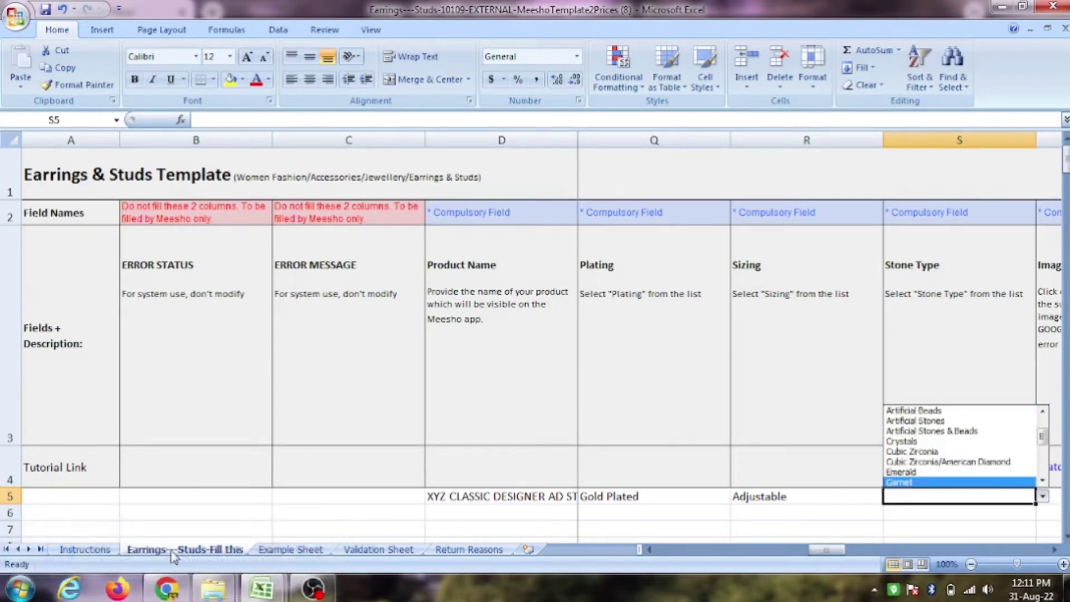
{"action": "key", "text": "Up"}
{"action": "key", "text": "Up"}
{"action": "key", "text": "Up"}
{"action": "key", "text": "Up"}
{"action": "key", "text": "Up"}
{"action": "key", "text": "Up"}
{"action": "key", "text": "Up"}
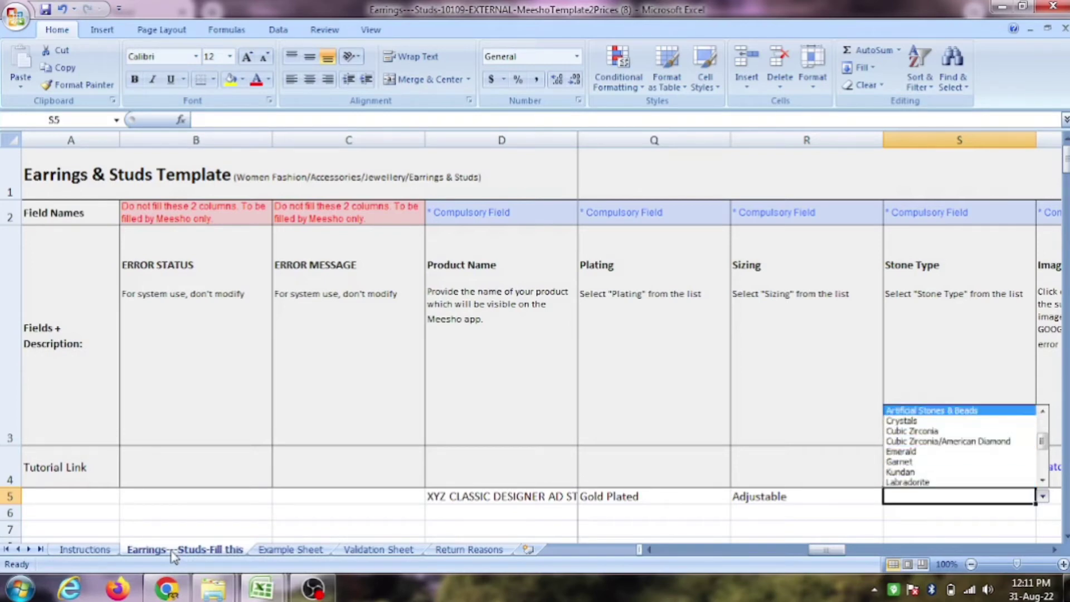
{"action": "key", "text": "Down"}
{"action": "key", "text": "Return"}
{"action": "key", "text": "Tab"}
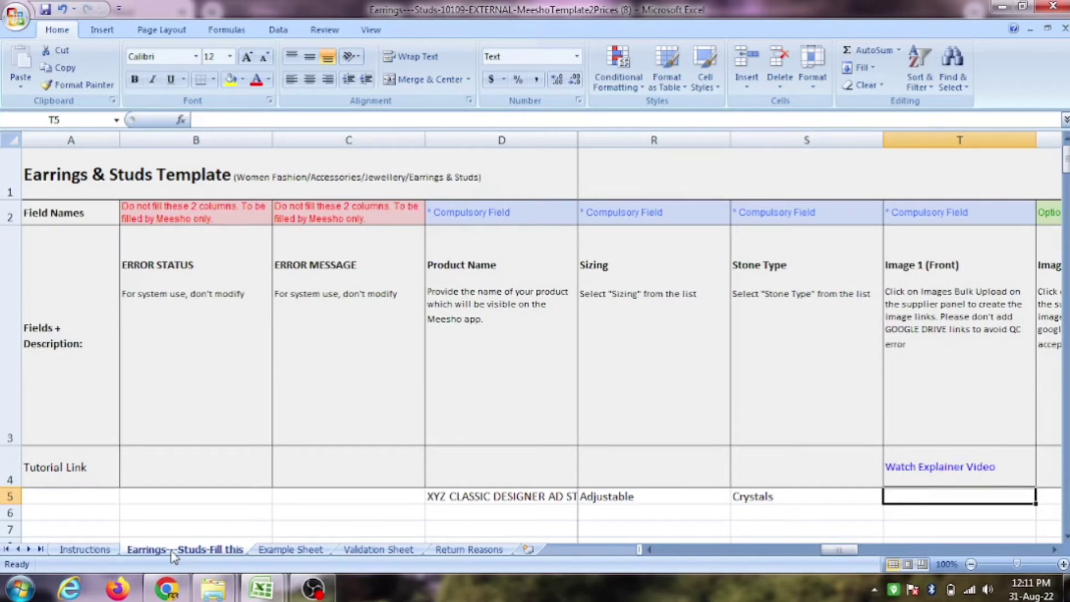
Review the instructions for the compulsory Image 1 (Front) field and the optional Image 2 to Image 4 fields, ending on T5
{"action": "key", "text": "Up"}
{"action": "key", "text": "Up"}
{"action": "key", "text": "Up"}
{"action": "key", "text": "Down"}
{"action": "key", "text": "Down"}
{"action": "key", "text": "Down"}
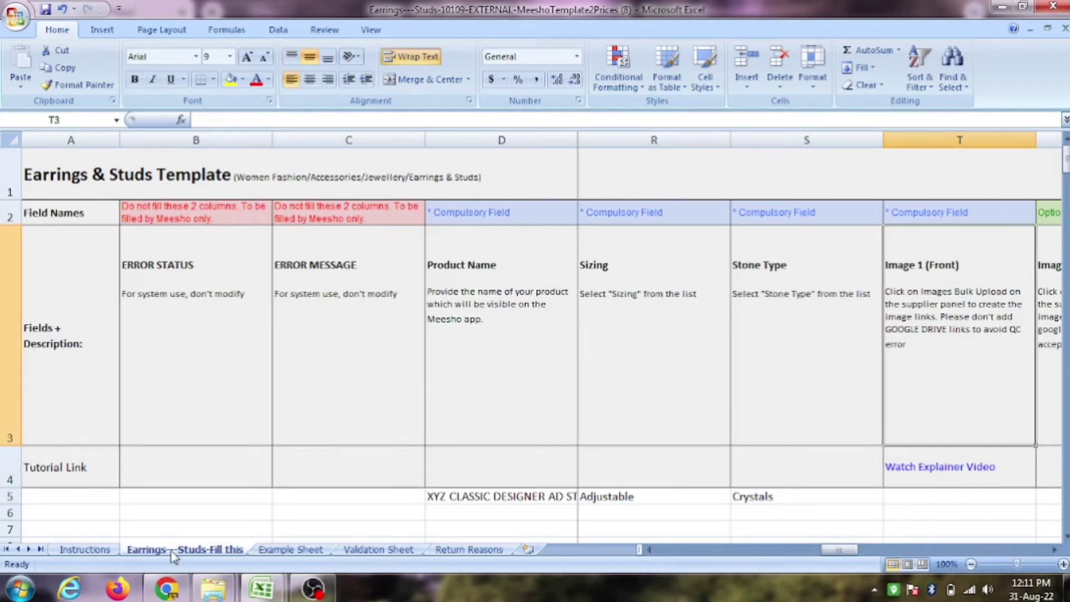
{"action": "key", "text": "Tab"}
{"action": "key", "text": "Tab"}
{"action": "key", "text": "Tab"}
{"action": "key", "text": "Tab"}
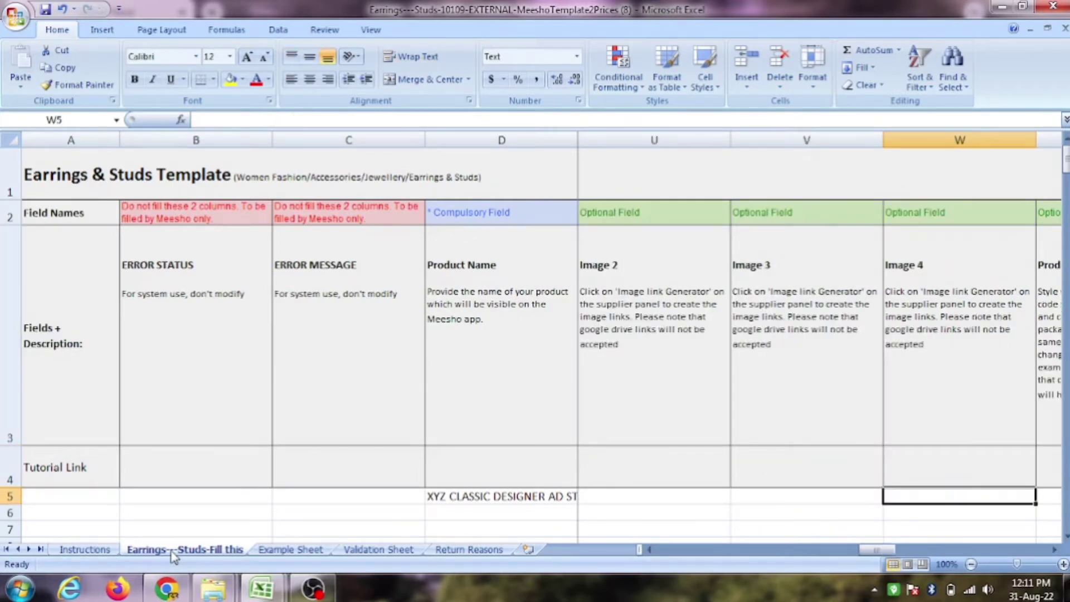
{"action": "key", "text": "Left"}
{"action": "key", "text": "Left"}
{"action": "key", "text": "Left"}
{"action": "key", "text": "Left"}
{"action": "key", "text": "Right"}
{"action": "key", "text": "Right"}
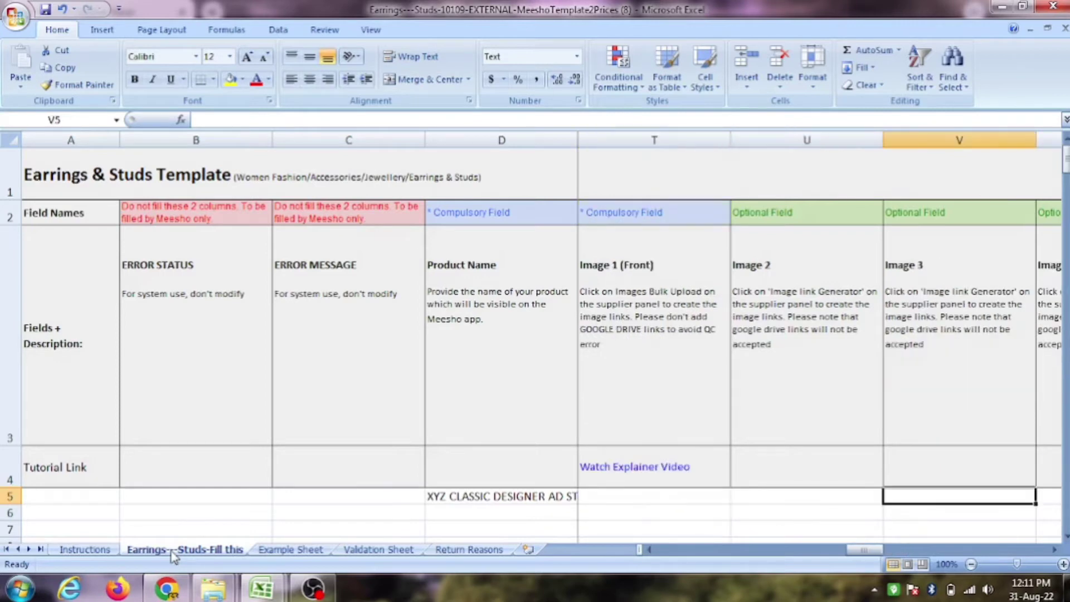
{"action": "key", "text": "Left"}
{"action": "key", "text": "Left"}
{"action": "key", "text": "Left"}
{"action": "key", "text": "Left"}
{"action": "key", "text": "Right"}
{"action": "key", "text": "Right"}
{"action": "key", "text": "Right"}
{"action": "key", "text": "Left"}
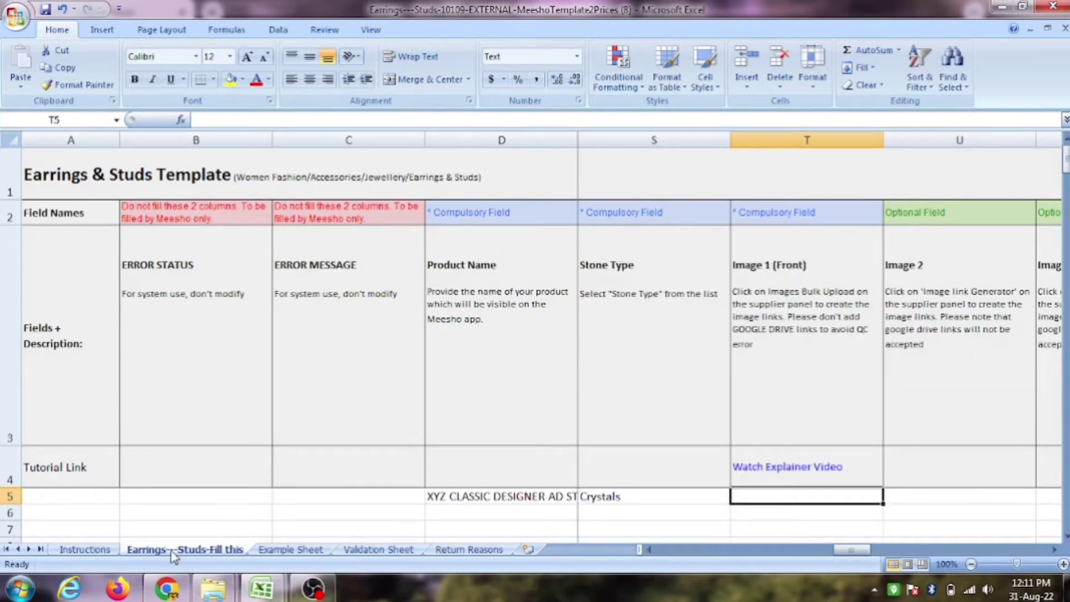
Switch to the Meesho Supplier Panel in Chrome, discard the open bulk catalog form and open Image Bulk Upload
{"action": "left_click", "coordinate": [165, 591]}
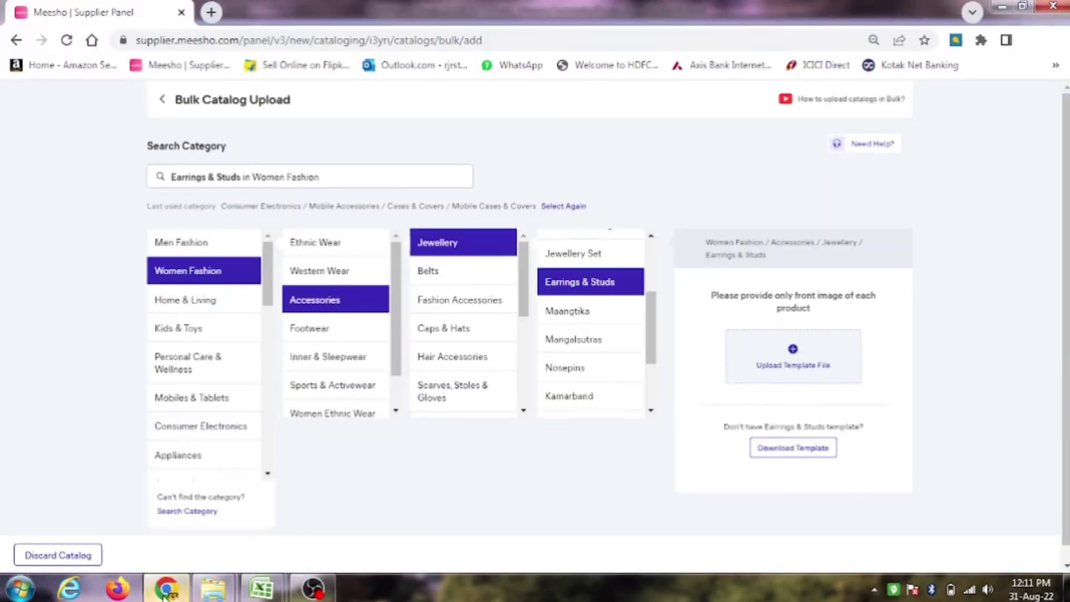
{"action": "left_click", "coordinate": [68, 556]}
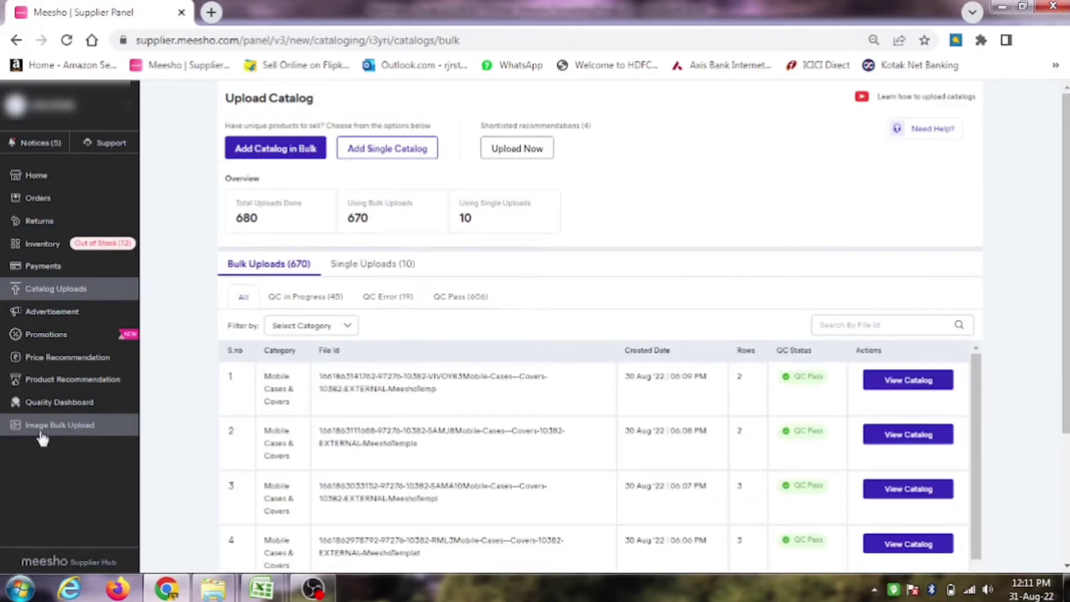
{"action": "left_click", "coordinate": [77, 437]}
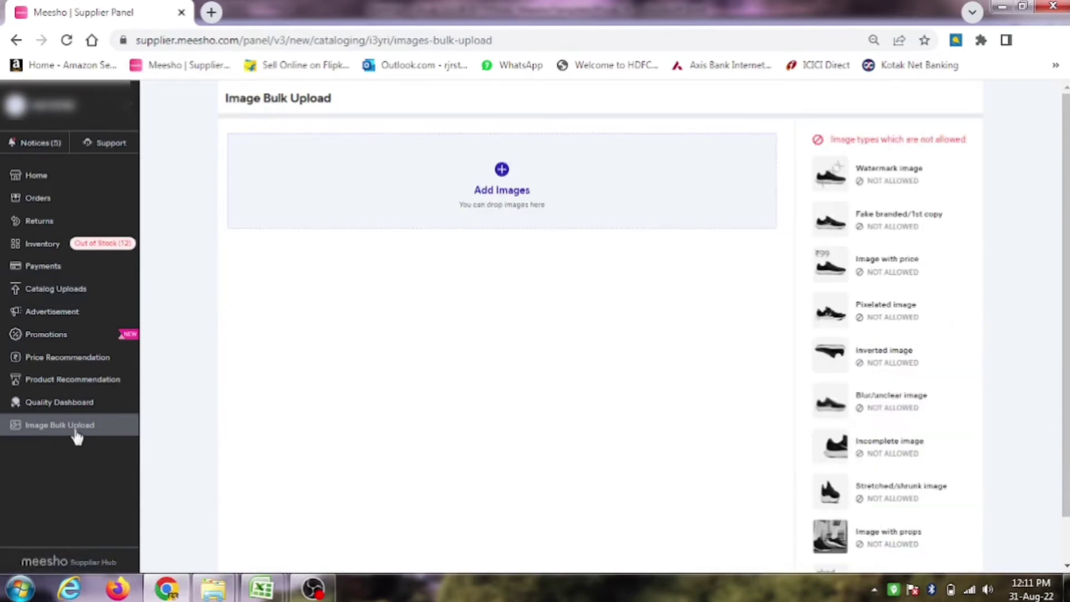
Add the image "SPARK 7 PRO GREEN (1)" from the IMG folder to Image Bulk Upload and generate its image link
{"action": "left_click", "coordinate": [223, 574]}
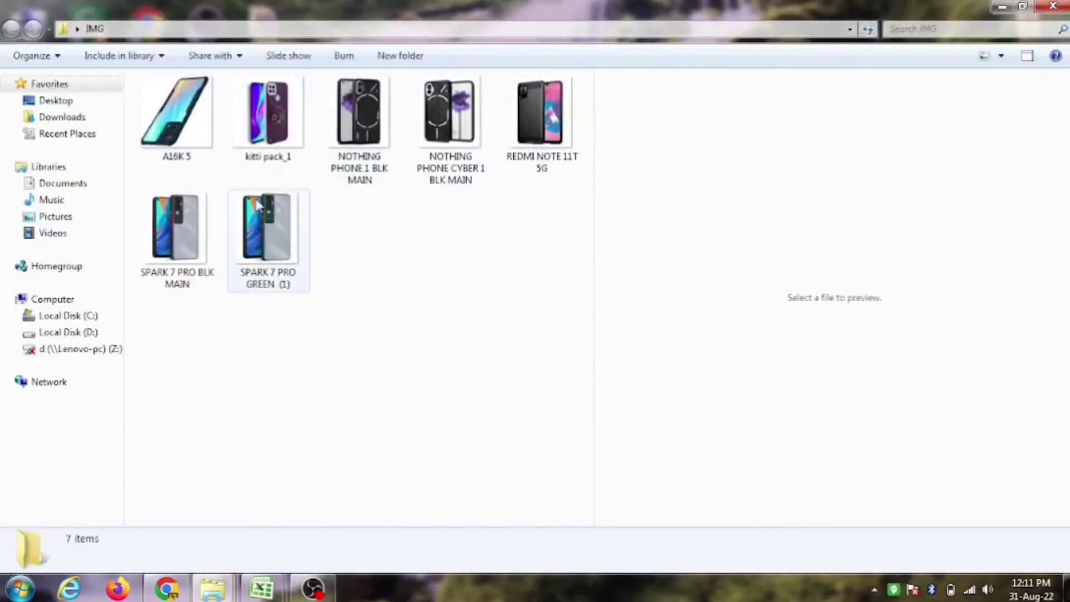
{"action": "left_click", "coordinate": [269, 234]}
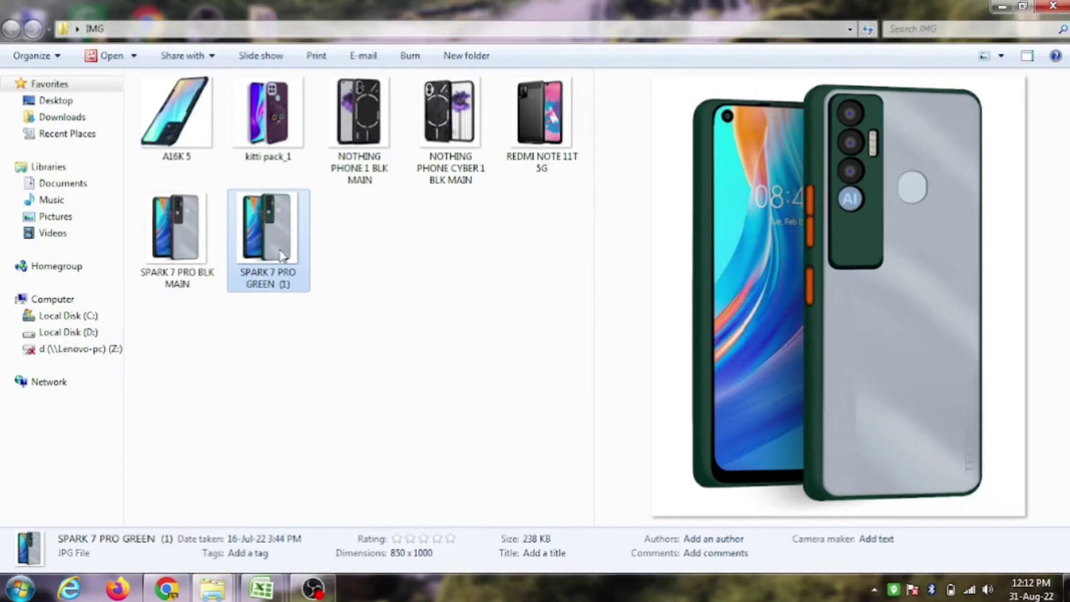
{"action": "left_click_drag", "start_coordinate": [277, 247], "coordinate": [431, 221]}
{"action": "key", "text": "alt+Tab"}
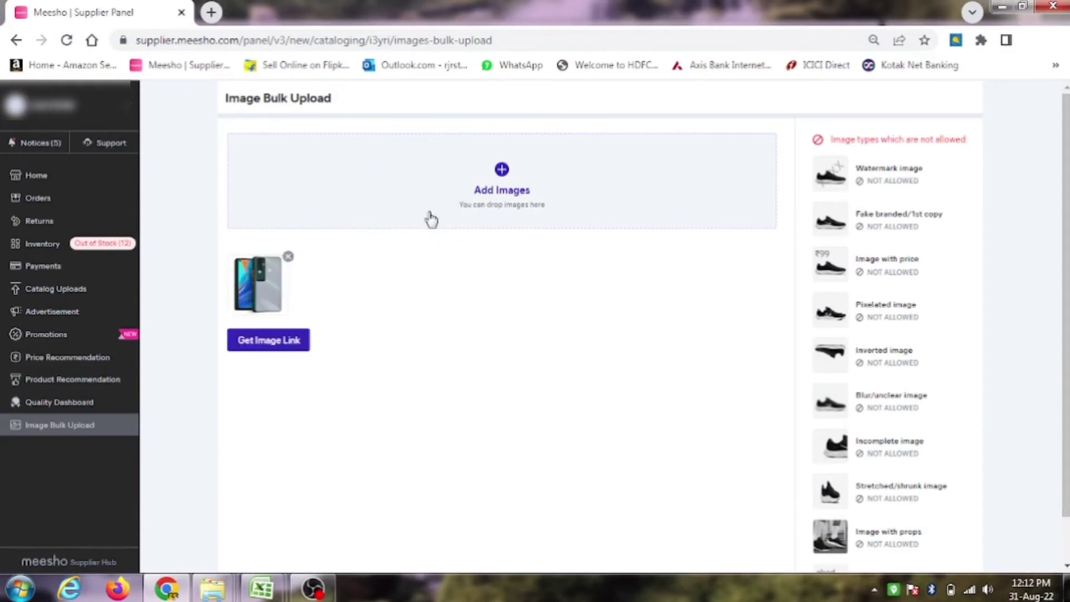
{"action": "left_click", "coordinate": [262, 352]}
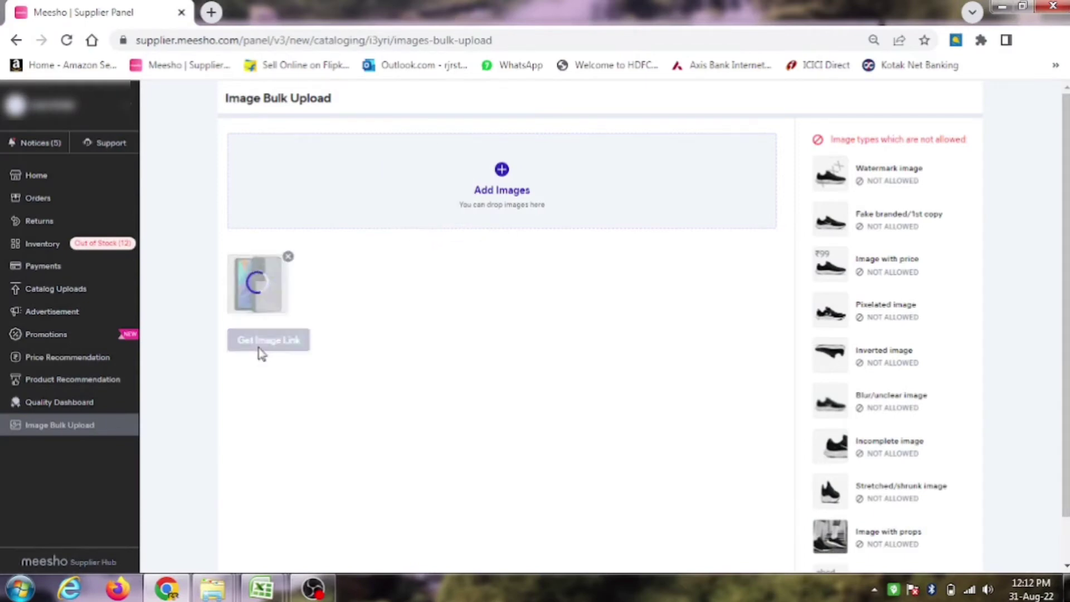
Copy the generated image link and paste it into the first product's Image 1 (Front) cell T5 in the Excel template
{"action": "left_click", "coordinate": [742, 428]}
{"action": "key", "text": "alt+Tab"}
{"action": "key", "text": "alt+Tab"}
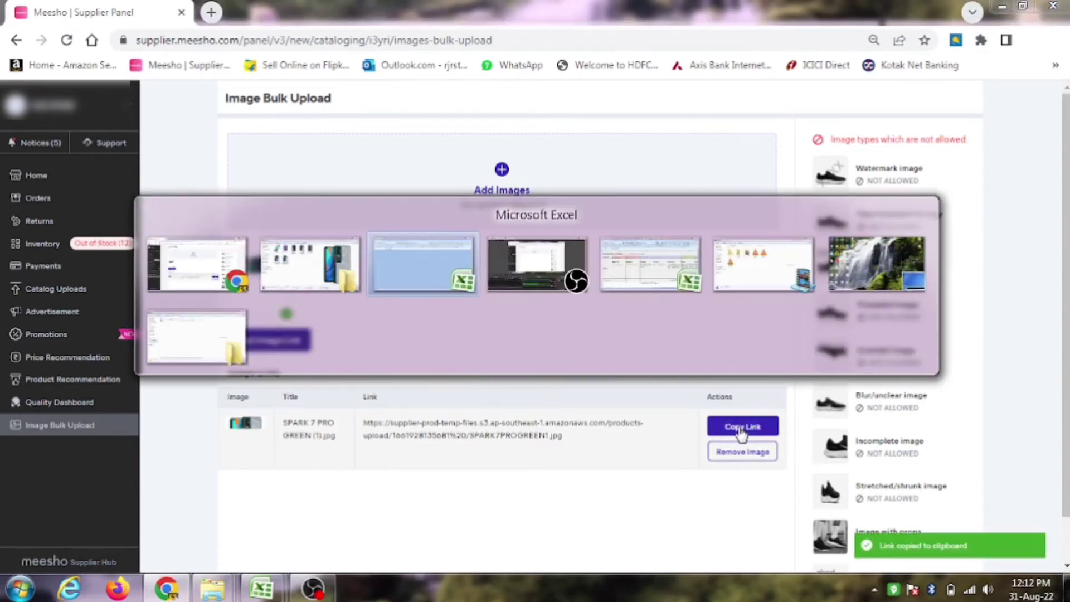
{"action": "key", "text": "alt+Tab"}
{"action": "key", "text": "alt+Tab"}
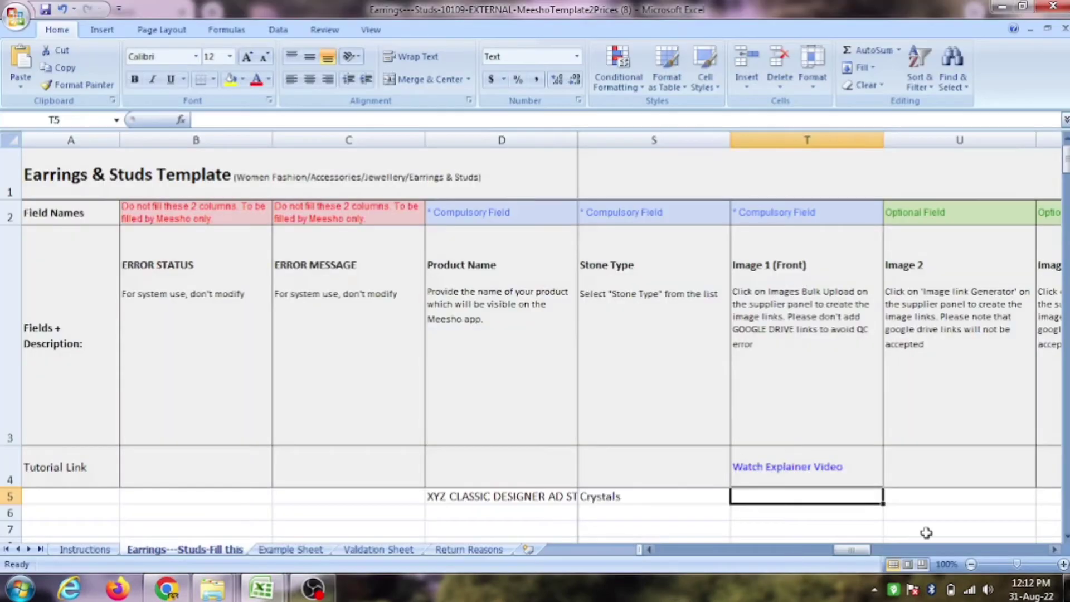
{"action": "key", "text": "F2"}
{"action": "key", "text": "ctrl+v"}
{"action": "key", "text": "Return"}
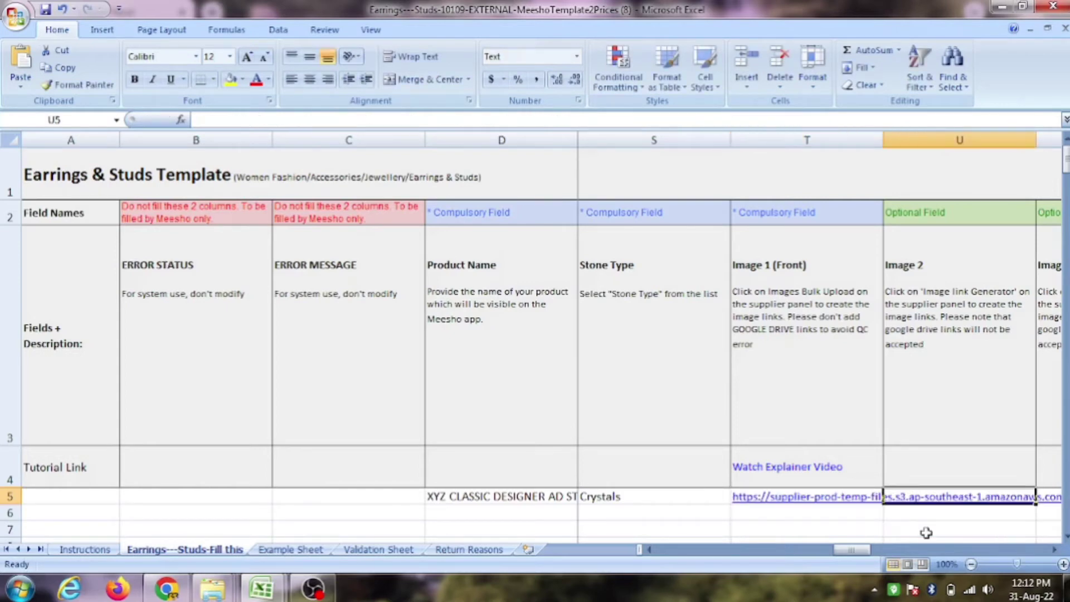
Review the optional fields beyond Image 1, from Image 2 through SKU ID, ending on the Product ID / Style ID cell X5
{"action": "key", "text": "Left"}
{"action": "key", "text": "Right"}
{"action": "key", "text": "Right"}
{"action": "key", "text": "Right"}
{"action": "key", "text": "Right"}
{"action": "key", "text": "Right"}
{"action": "key", "text": "Left"}
{"action": "key", "text": "Left"}
{"action": "key", "text": "Left"}
{"action": "key", "text": "Left"}
{"action": "key", "text": "Left"}
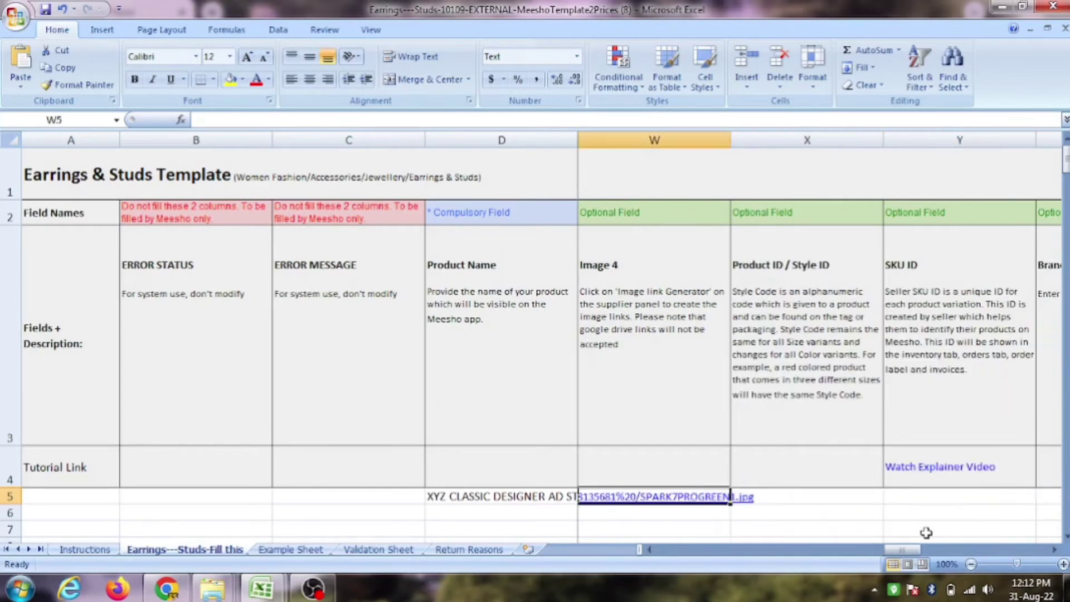
{"action": "key", "text": "Right"}
{"action": "key", "text": "Right"}
{"action": "key", "text": "Right"}
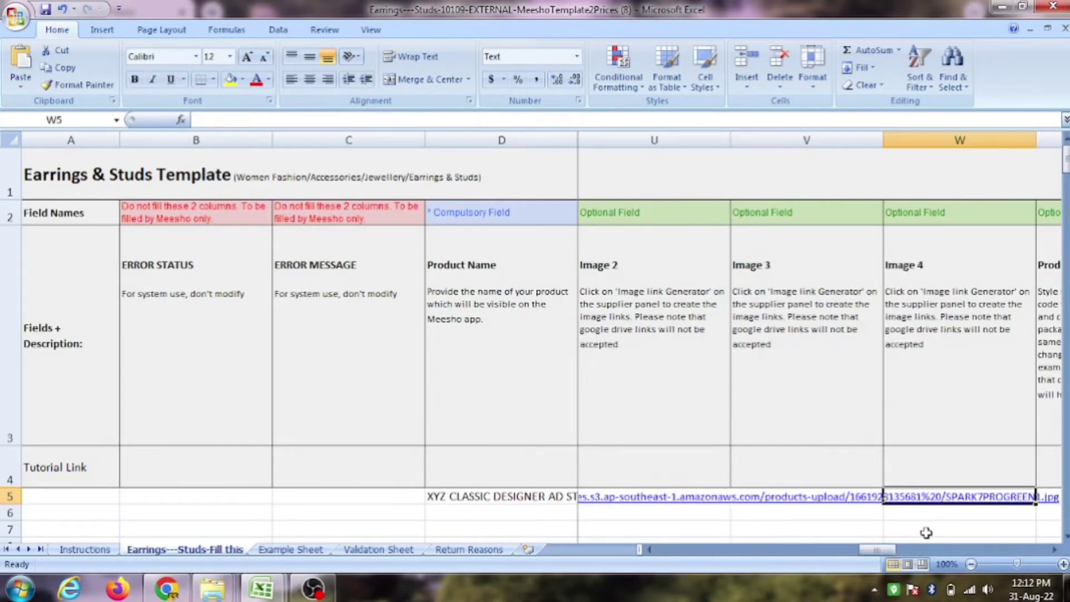
{"action": "key", "text": "Right"}
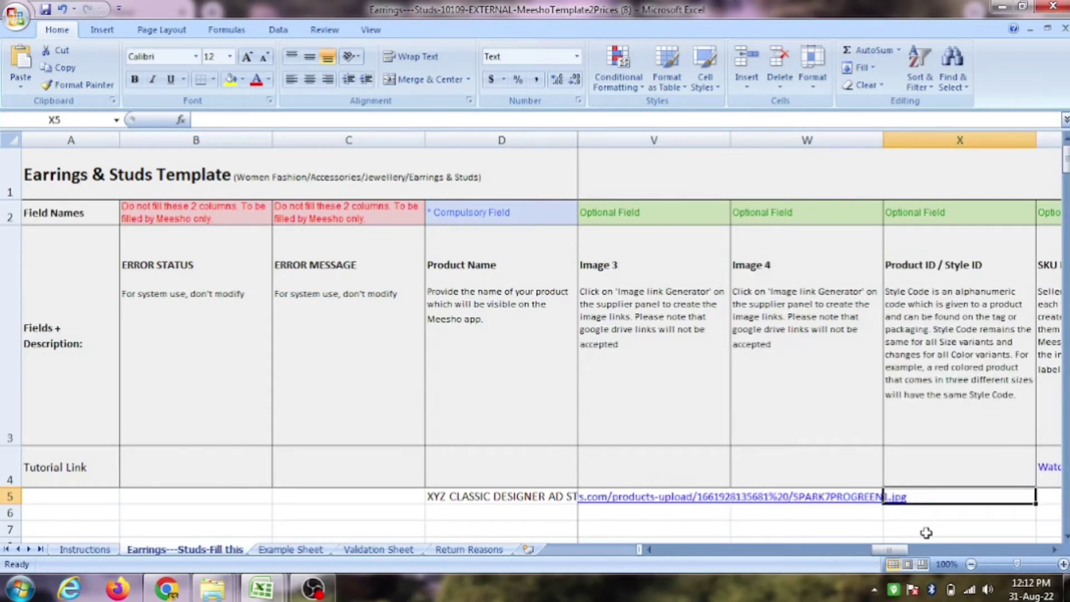
{"action": "key", "text": "Left"}
{"action": "key", "text": "Left"}
{"action": "key", "text": "Left"}
{"action": "key", "text": "Left"}
{"action": "key", "text": "Right"}
{"action": "key", "text": "Right"}
{"action": "key", "text": "Right"}
{"action": "key", "text": "Right"}
{"action": "key", "text": "Left"}
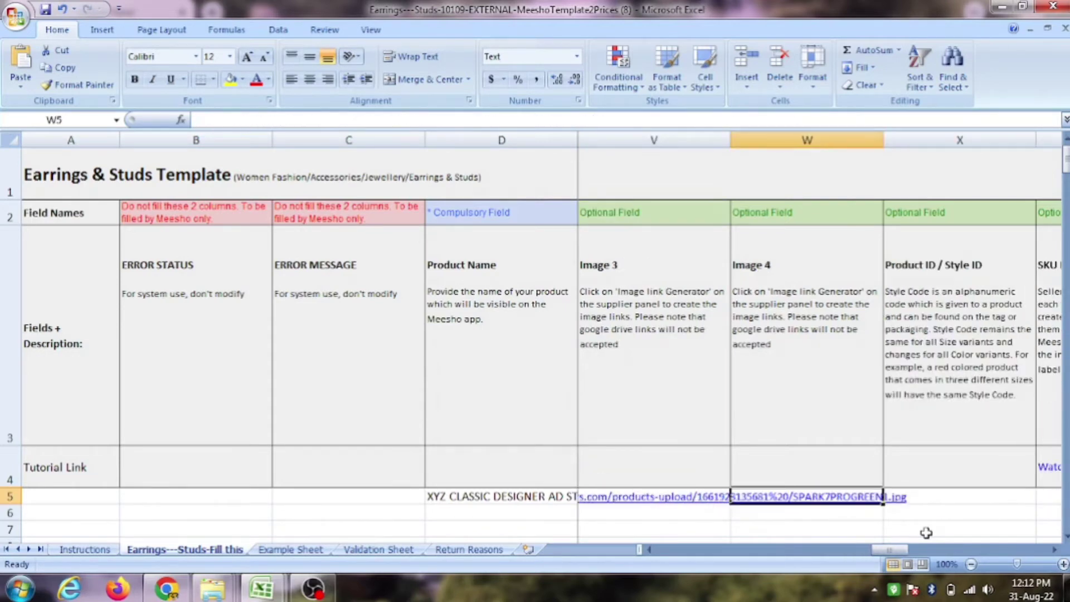
{"action": "key", "text": "Left"}
{"action": "key", "text": "Left"}
{"action": "key", "text": "Left"}
{"action": "key", "text": "Right"}
{"action": "key", "text": "Right"}
{"action": "key", "text": "Right"}
{"action": "key", "text": "Right"}
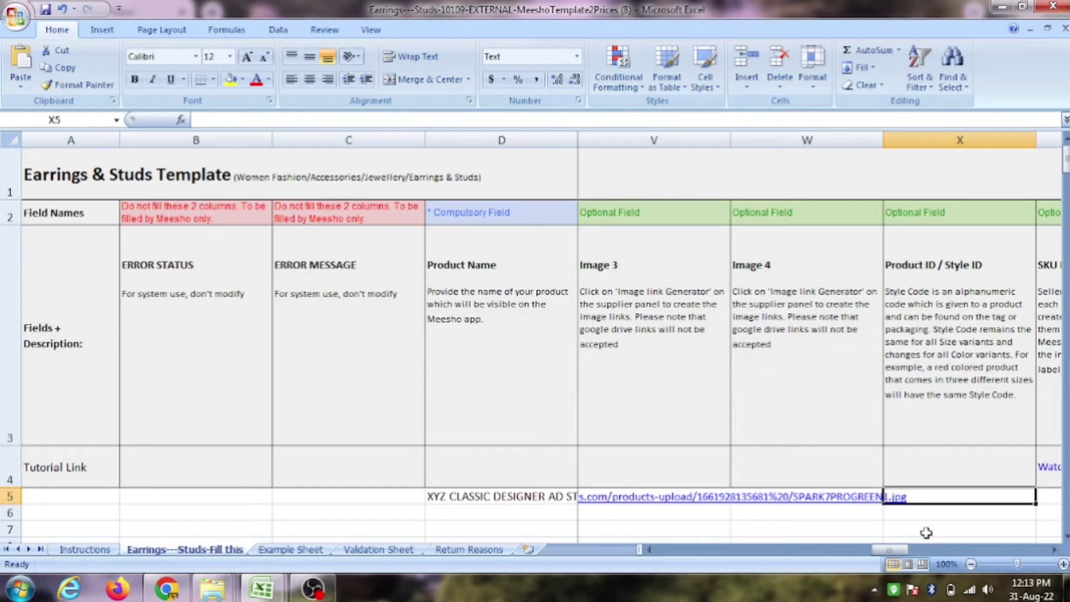
Enter "EARRINGS_GOLDpLATED" as the Product ID / Style ID in X5 and move to the SKU ID cell
{"action": "type", "text": "EA"}
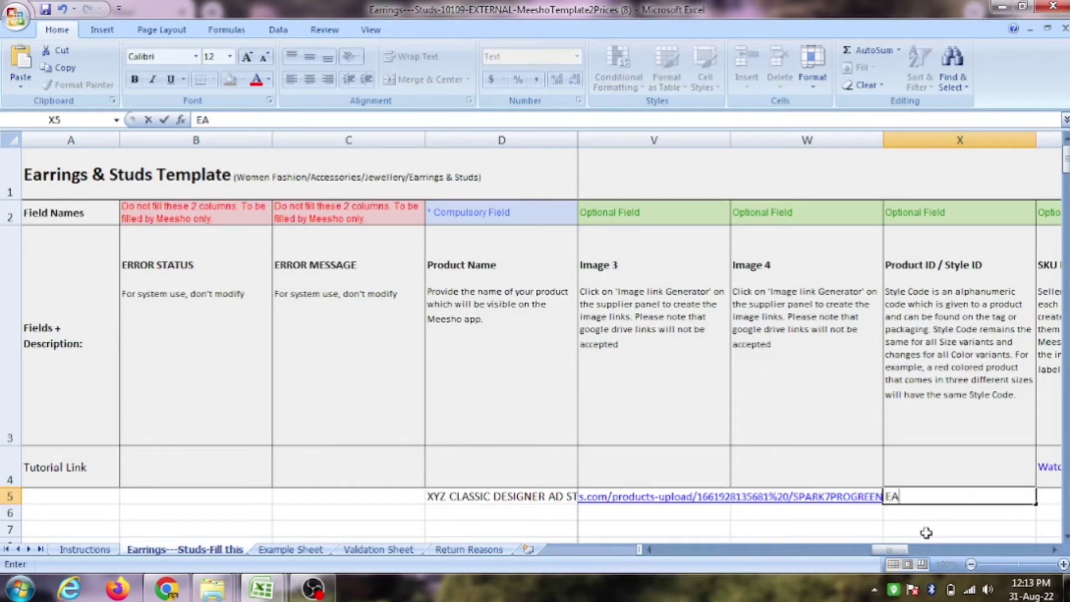
{"action": "type", "text": "RRINGS_GOLD"}
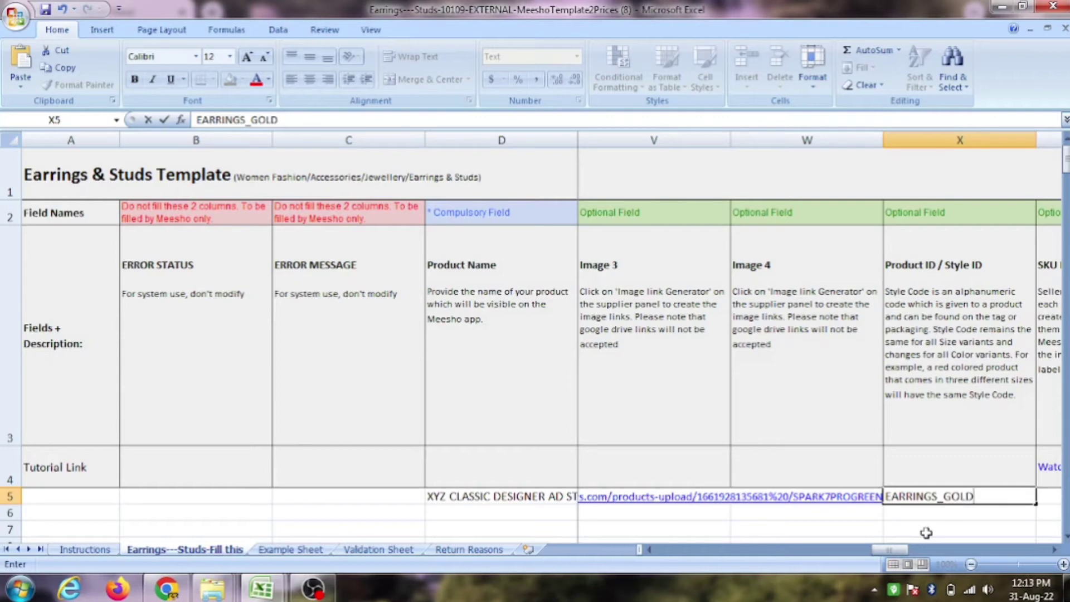
{"action": "type", "text": "pLATED"}
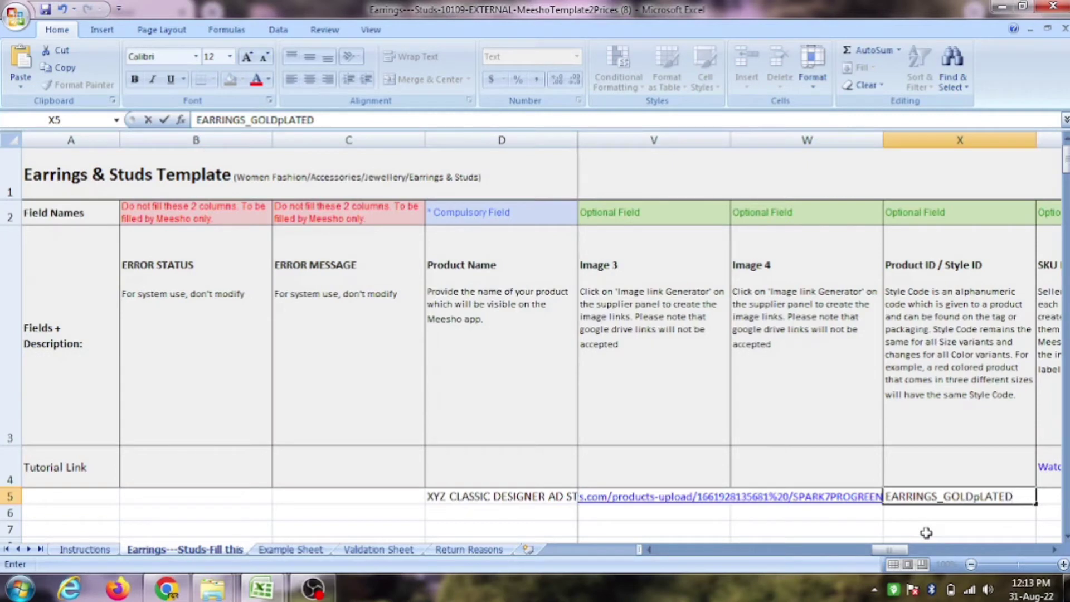
{"action": "key", "text": "Tab"}
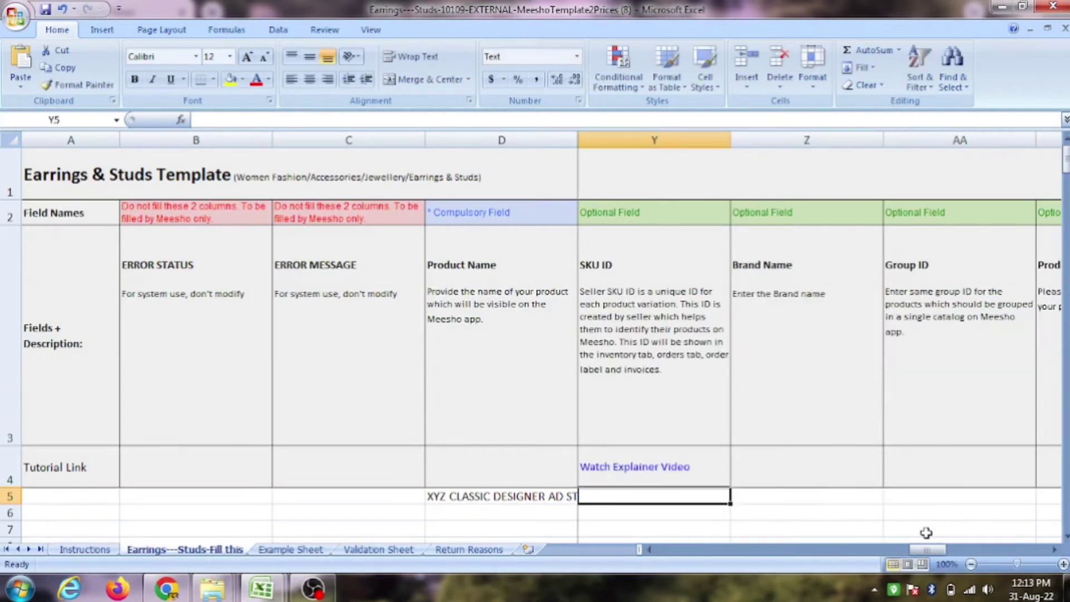
Skip the SKU ID, enter "XYZ" as the Brand Name in Z5 and choose Group 01 as the Group ID in AA5
{"action": "key", "text": "Tab"}
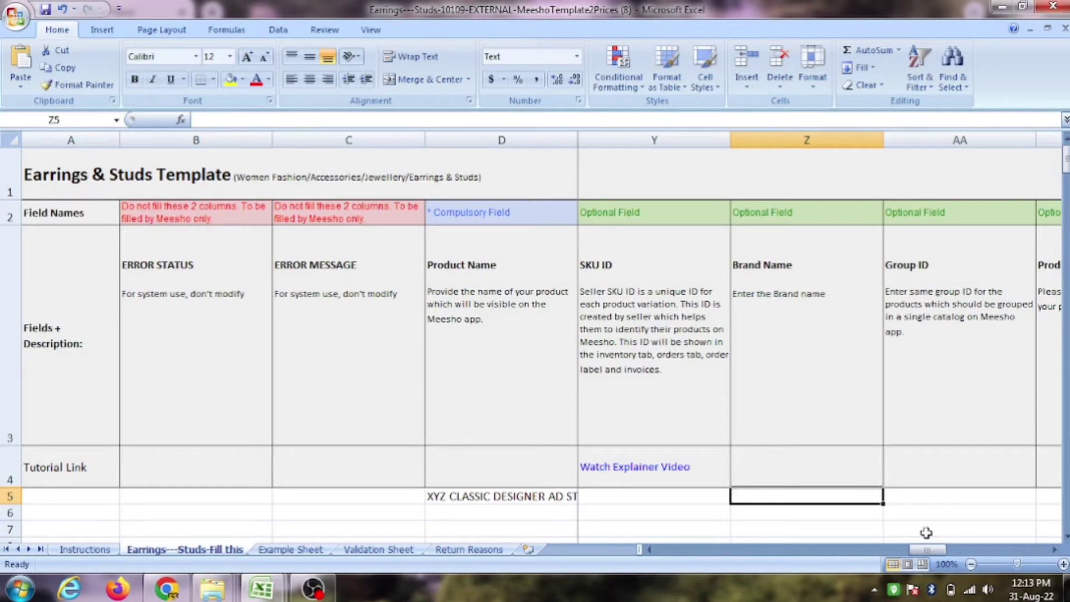
{"action": "type", "text": "XYZ"}
{"action": "key", "text": "Tab"}
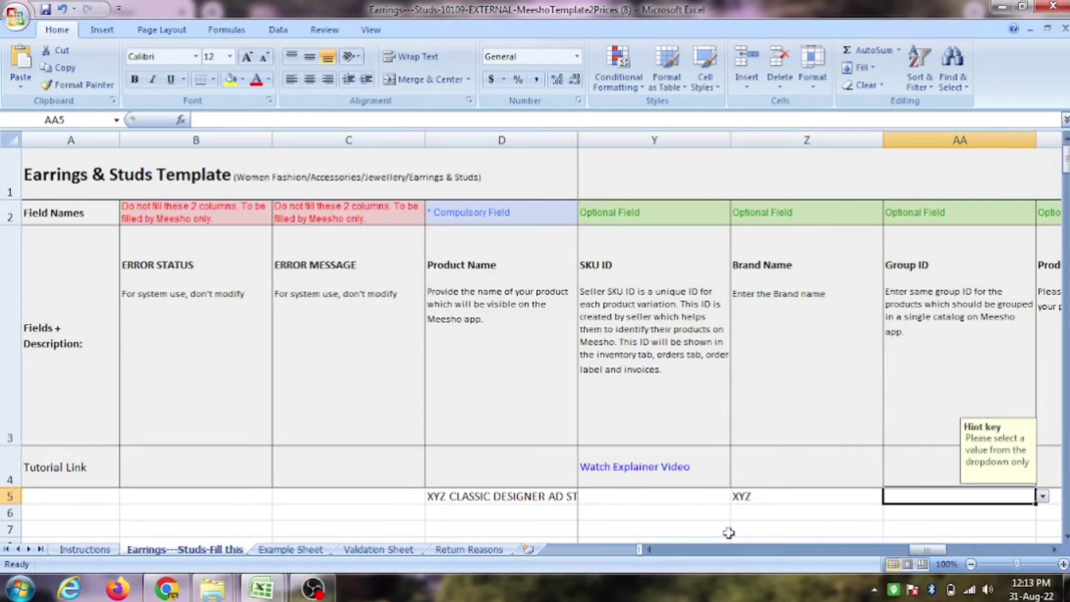
{"action": "key", "text": "alt+Down"}
{"action": "key", "text": "Return"}
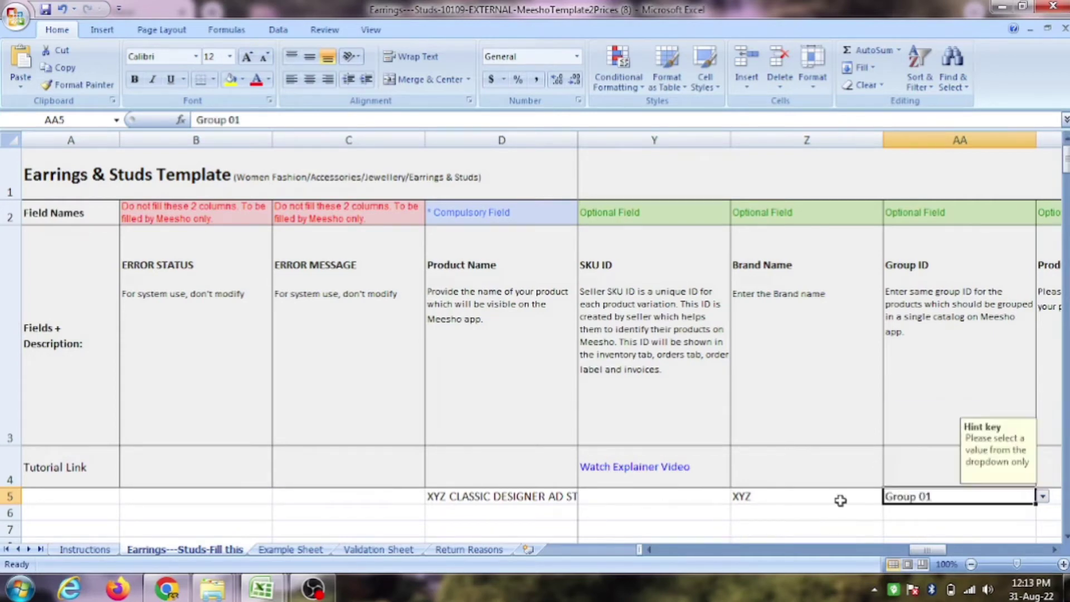
{"action": "key", "text": "Tab"}
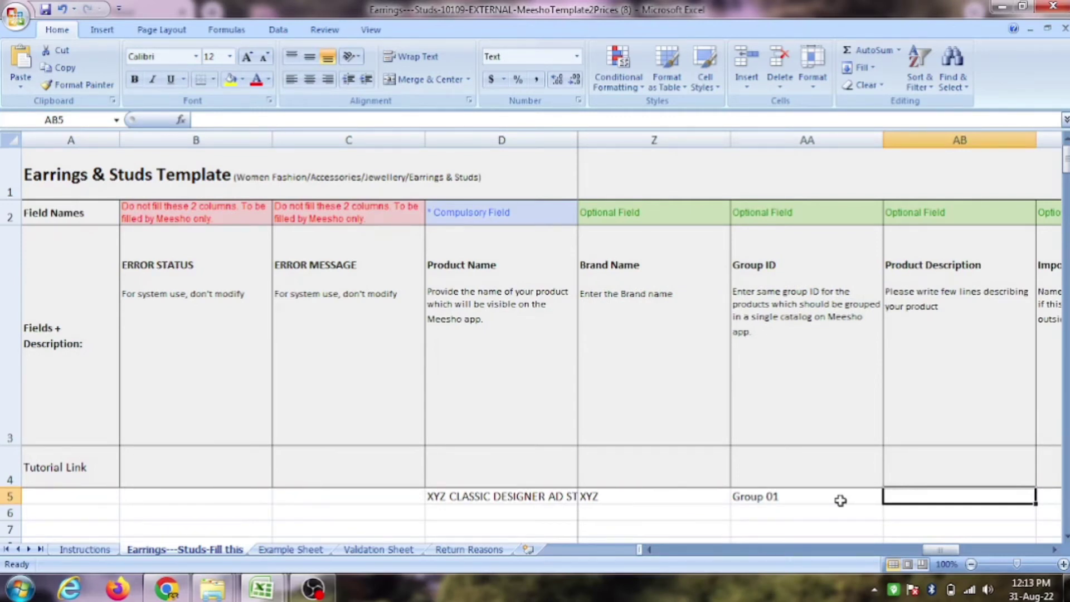
Enter "XYZ" as the first product's Product Description in AB5
{"action": "type", "text": "A"}
{"action": "key", "text": "BackSpace"}
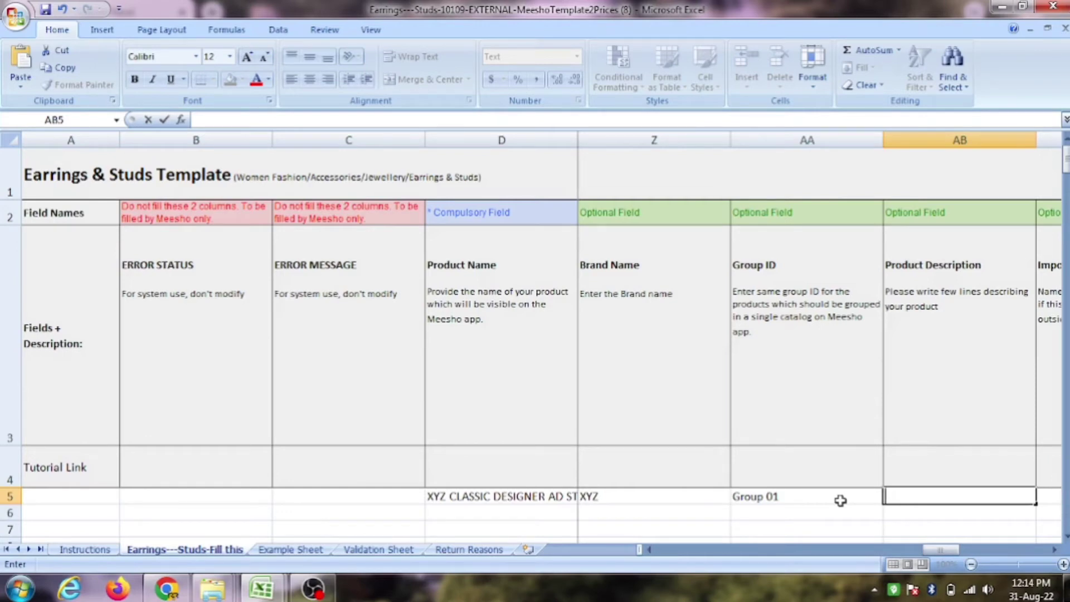
{"action": "key", "text": "Tab"}
{"action": "key", "text": "Left"}
{"action": "type", "text": "XYZ"}
{"action": "key", "text": "Tab"}
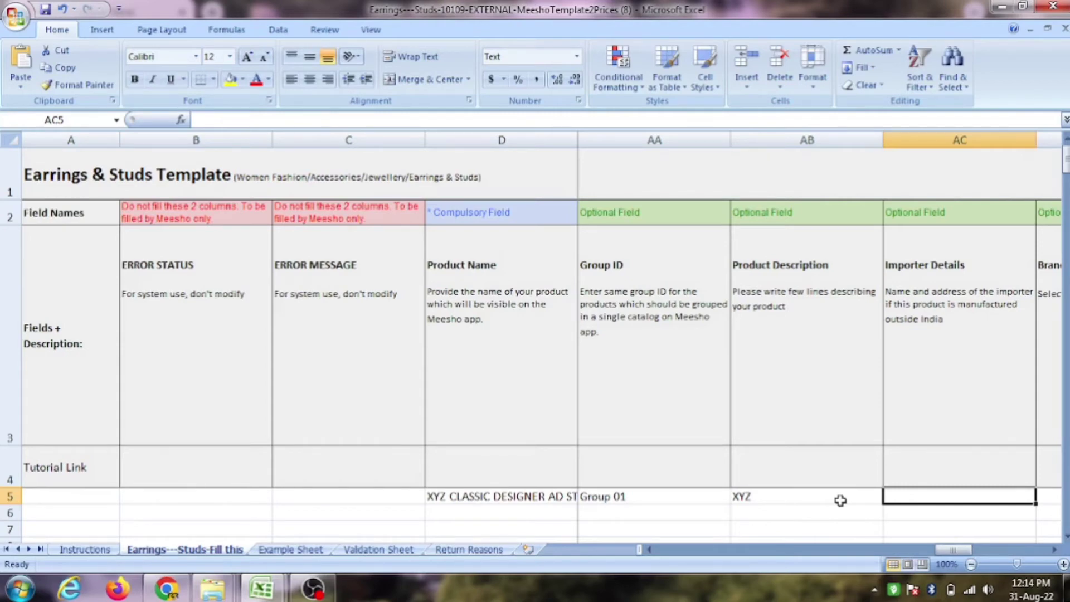
Enter "ABC TRADERS" as the Importer Details in AC5 and dismiss the Windows color scheme prompt
{"action": "type", "text": "ABC TRADERS"}
{"action": "key", "text": "Tab"}
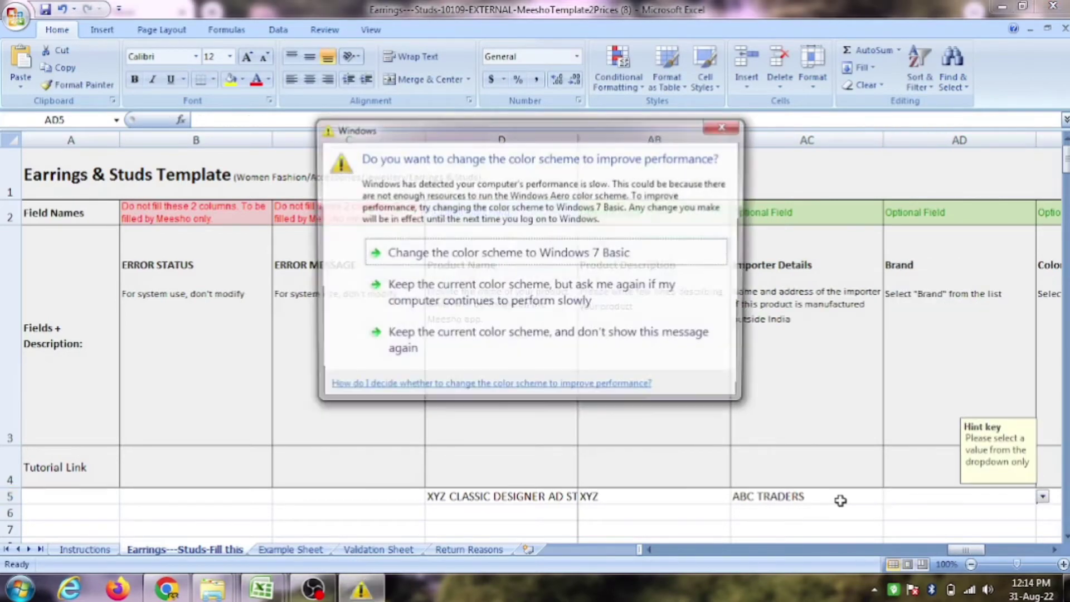
{"action": "key", "text": "Escape"}
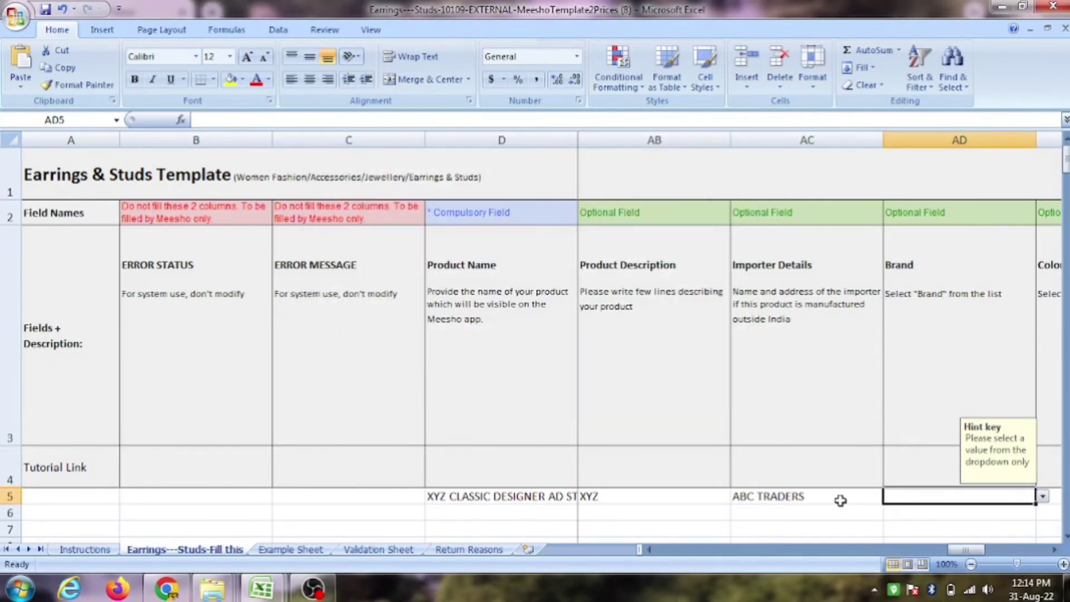
Look through the available brand names for the Brand cell AD5 without choosing one
{"action": "key", "text": "alt+Down"}
{"action": "key", "text": "Down"}
{"action": "key", "text": "Down"}
{"action": "key", "text": "Down"}
{"action": "key", "text": "Down"}
{"action": "key", "text": "Down"}
{"action": "key", "text": "Down"}
{"action": "key", "text": "Down"}
{"action": "key", "text": "Down"}
{"action": "key", "text": "Down"}
{"action": "key", "text": "Down"}
{"action": "key", "text": "Down"}
{"action": "key", "text": "Down"}
{"action": "key", "text": "Down"}
{"action": "key", "text": "Down"}
{"action": "key", "text": "Down"}
{"action": "key", "text": "Down"}
{"action": "key", "text": "Down"}
{"action": "key", "text": "Down"}
{"action": "key", "text": "Down"}
{"action": "key", "text": "Down"}
{"action": "key", "text": "Down"}
{"action": "key", "text": "Down"}
{"action": "key", "text": "Down"}
{"action": "key", "text": "Down"}
{"action": "key", "text": "Down"}
{"action": "key", "text": "Down"}
{"action": "key", "text": "Down"}
{"action": "key", "text": "Down"}
{"action": "key", "text": "Down"}
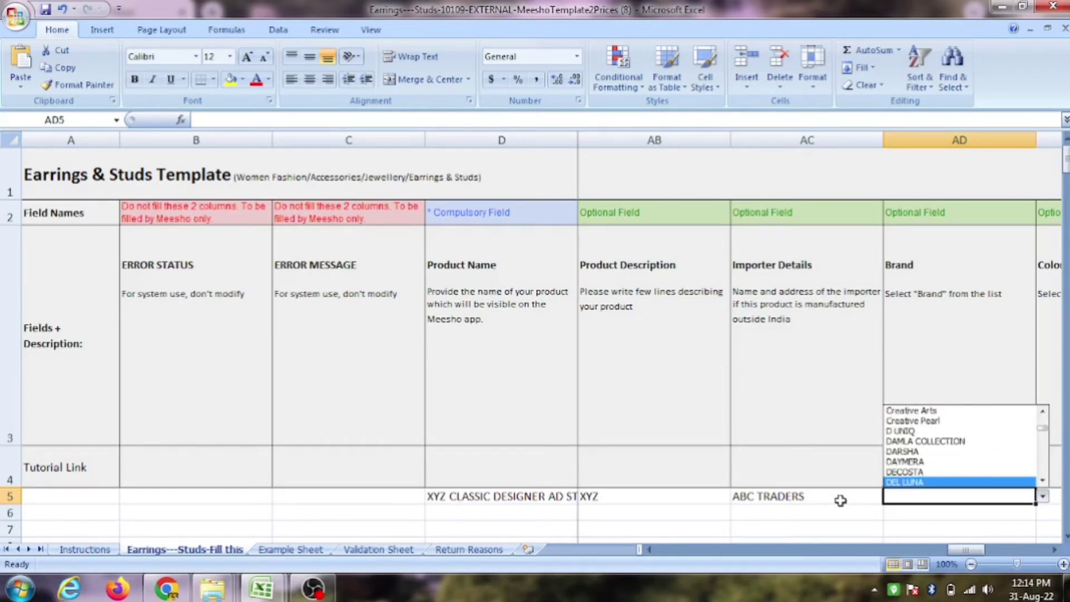
{"action": "key", "text": "Escape"}
{"action": "key", "text": "Right"}
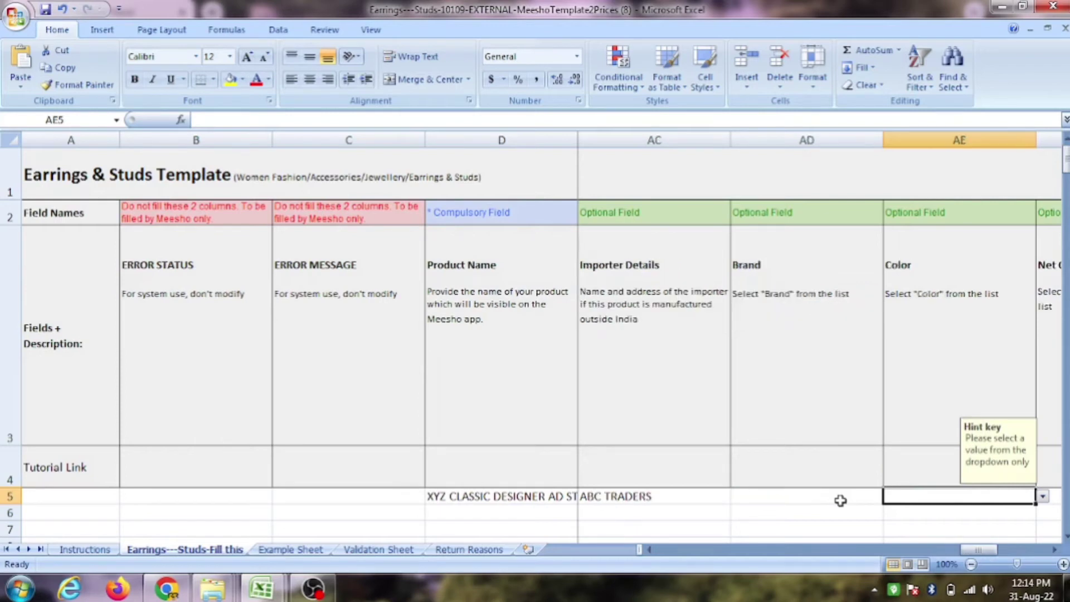
Choose Gold as the first product's Color in AE5
{"action": "key", "text": "alt+Down"}
{"action": "key", "text": "Down"}
{"action": "key", "text": "Down"}
{"action": "key", "text": "Down"}
{"action": "key", "text": "Down"}
{"action": "key", "text": "Down"}
{"action": "key", "text": "Down"}
{"action": "key", "text": "Down"}
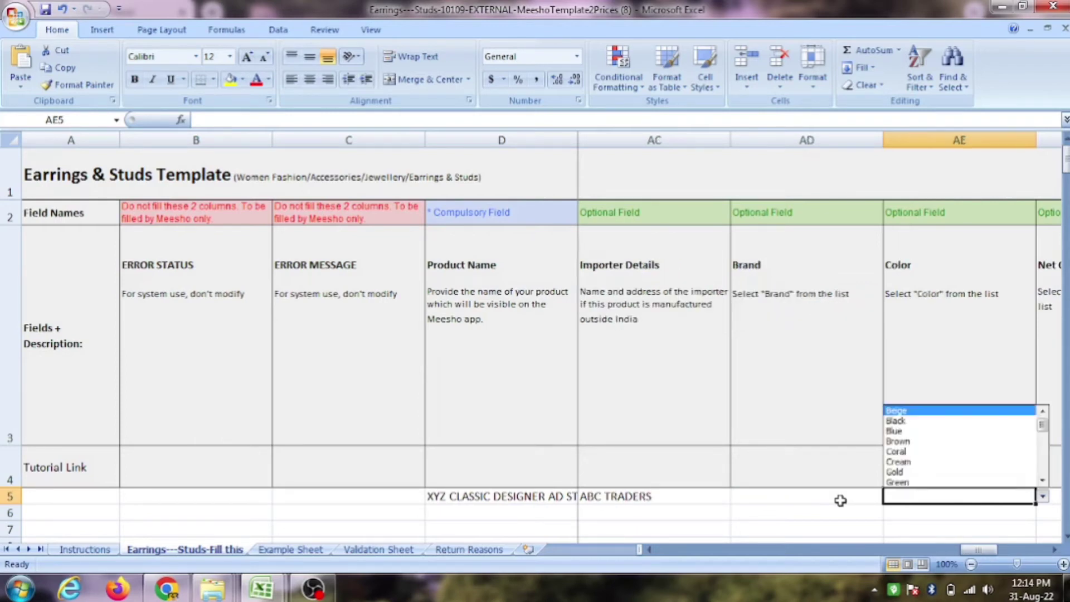
{"action": "key", "text": "Return"}
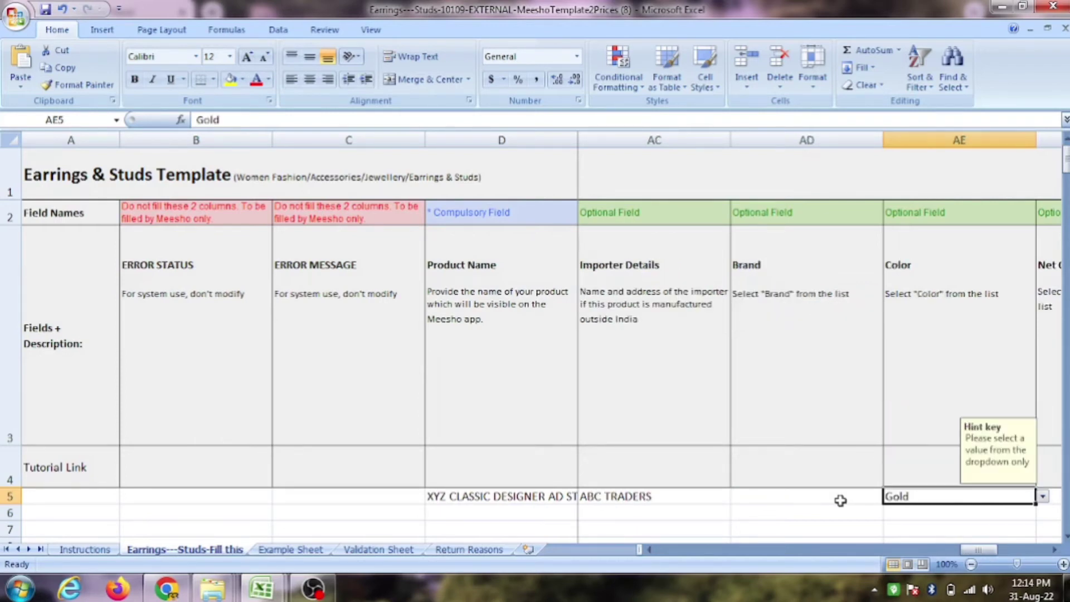
Set the first product's Net Quantity (N) in AF5 to 1
{"action": "key", "text": "Right"}
{"action": "key", "text": "alt+Down"}
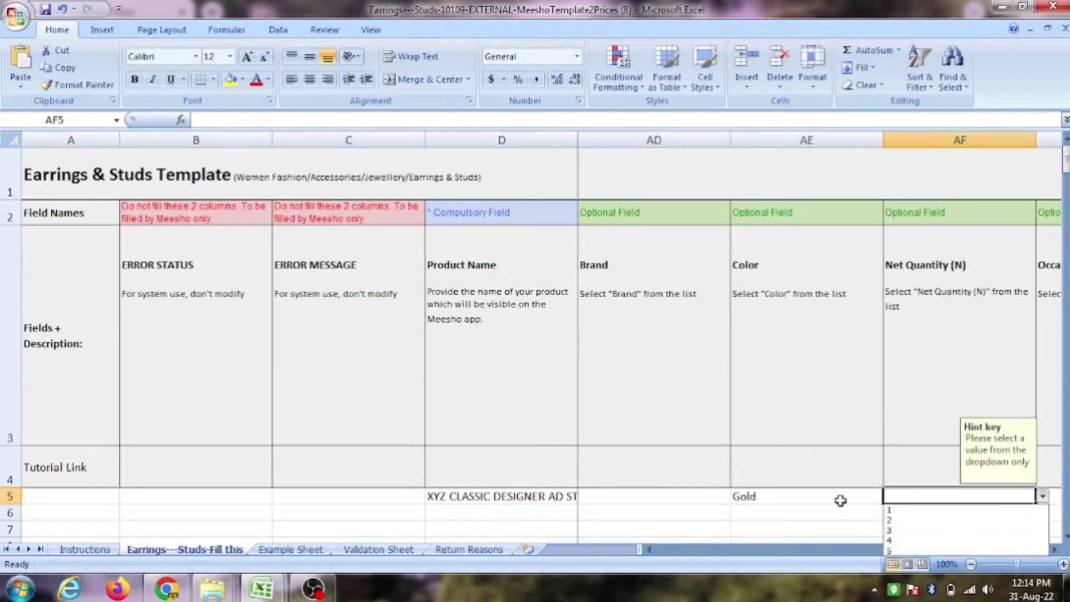
{"action": "key", "text": "Down"}
{"action": "key", "text": "Down"}
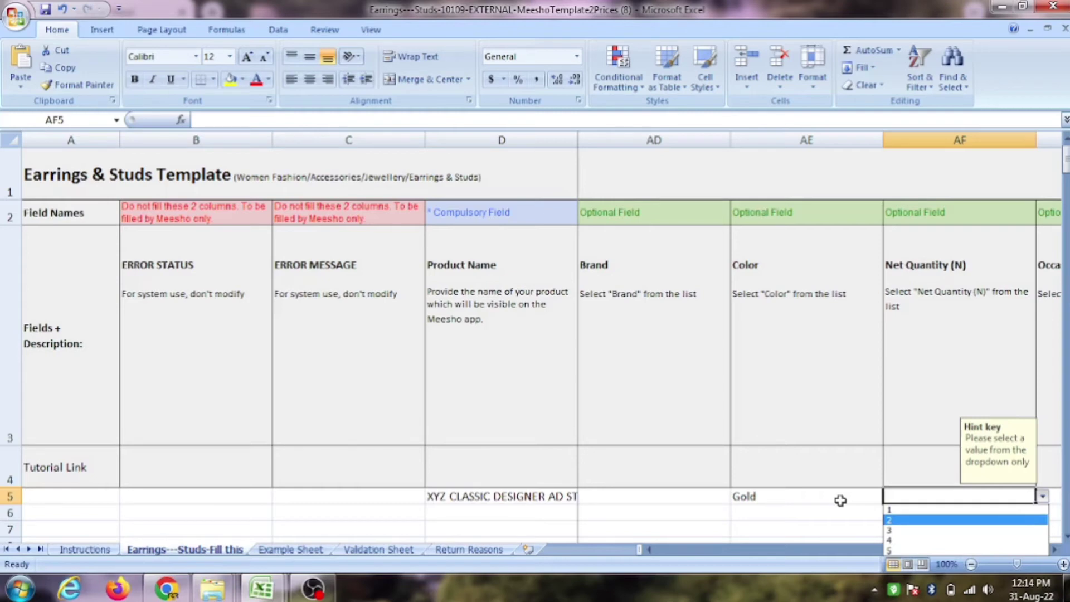
{"action": "key", "text": "Down"}
{"action": "key", "text": "Up"}
{"action": "key", "text": "Up"}
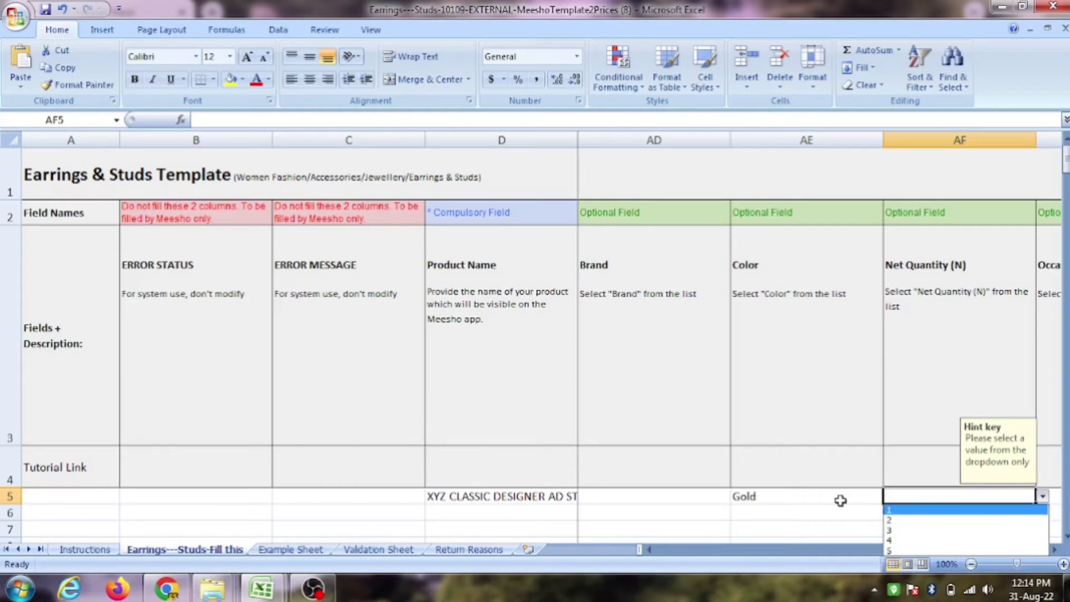
{"action": "key", "text": "Return"}
Choose Festive as the first product's Occasion in AG5
{"action": "key", "text": "Tab"}
{"action": "key", "text": "alt+Down"}
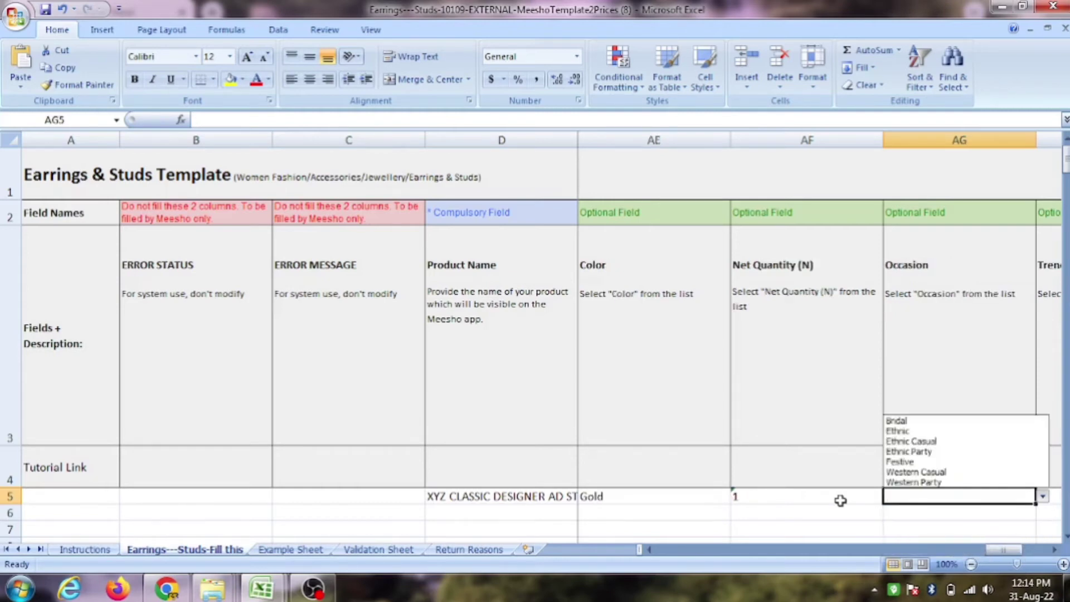
{"action": "key", "text": "Down"}
{"action": "key", "text": "Down"}
{"action": "key", "text": "Down"}
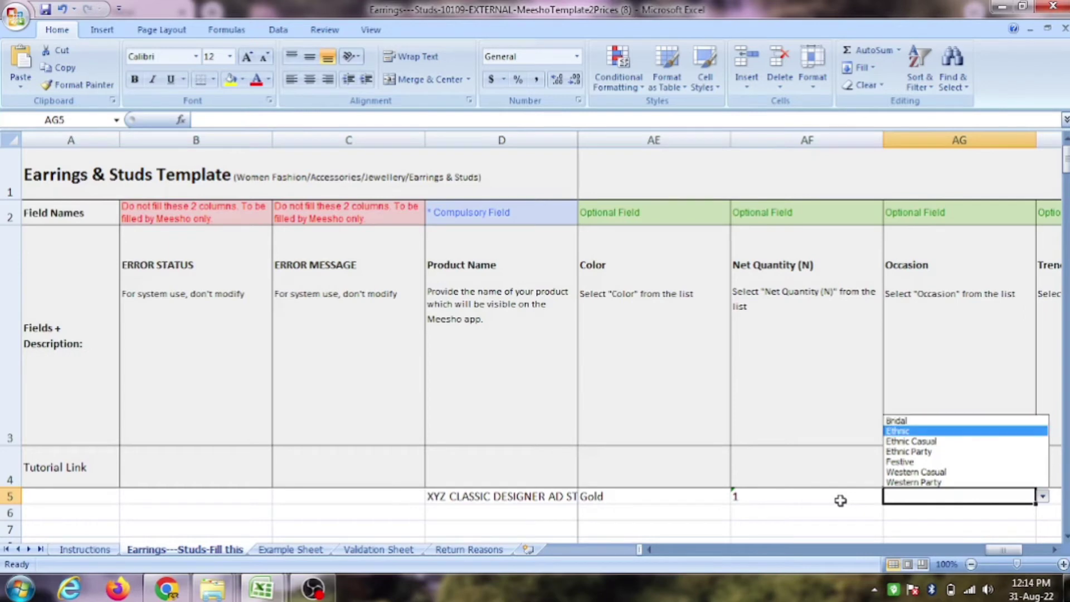
{"action": "key", "text": "Down"}
{"action": "key", "text": "Up"}
{"action": "key", "text": "Up"}
{"action": "key", "text": "Up"}
{"action": "key", "text": "Down"}
{"action": "key", "text": "Down"}
{"action": "key", "text": "Down"}
{"action": "key", "text": "Down"}
{"action": "key", "text": "Up"}
{"action": "key", "text": "Up"}
{"action": "key", "text": "Up"}
{"action": "key", "text": "Up"}
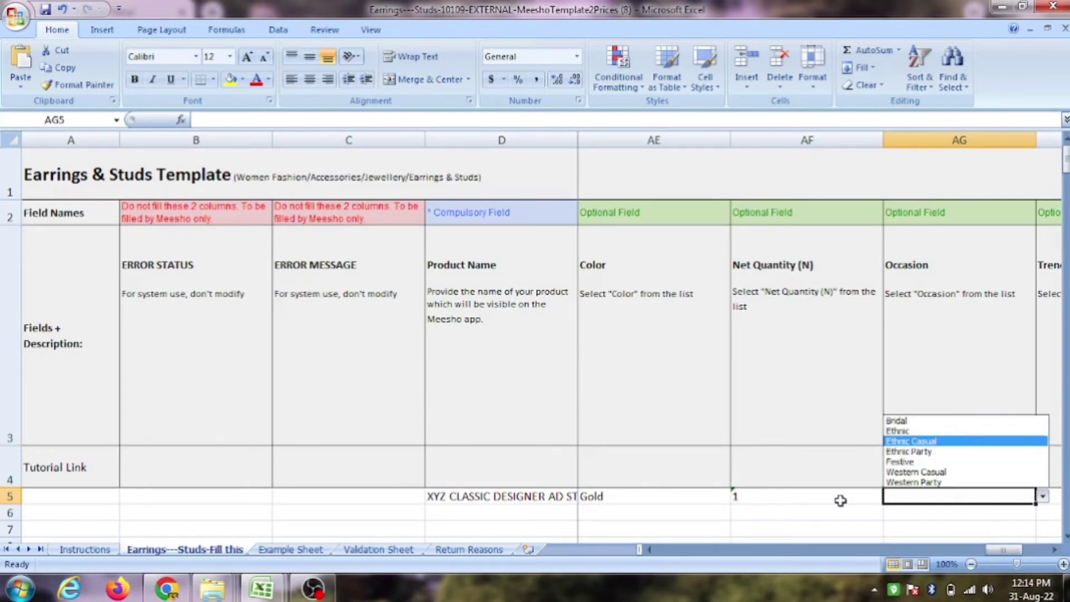
{"action": "key", "text": "Down"}
{"action": "key", "text": "Down"}
{"action": "key", "text": "Down"}
{"action": "key", "text": "Down"}
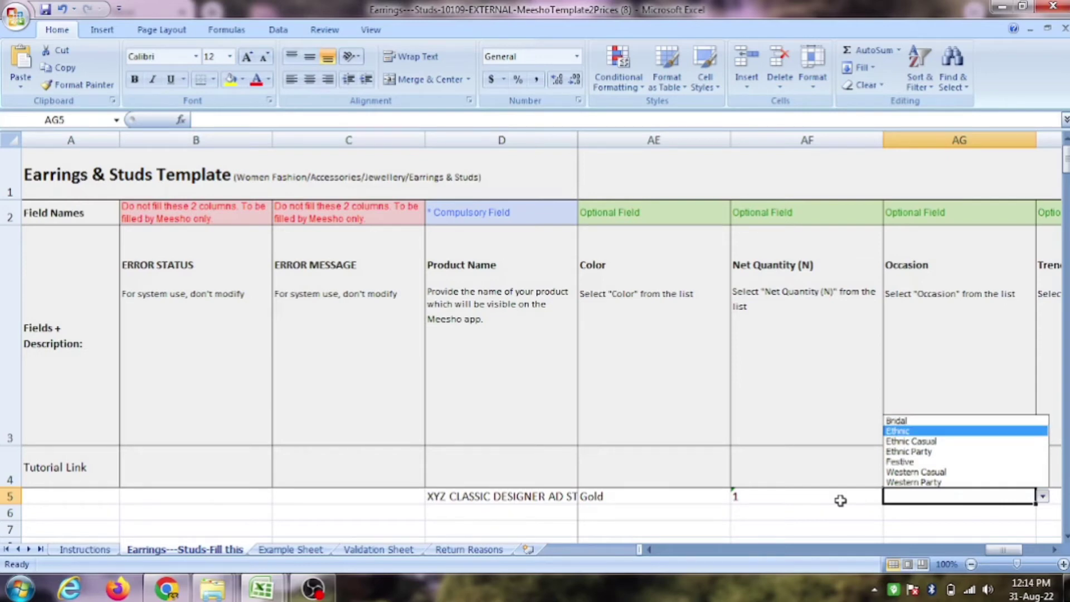
{"action": "key", "text": "Return"}
Choose Feather as the first product's Trend in AH5
{"action": "key", "text": "Tab"}
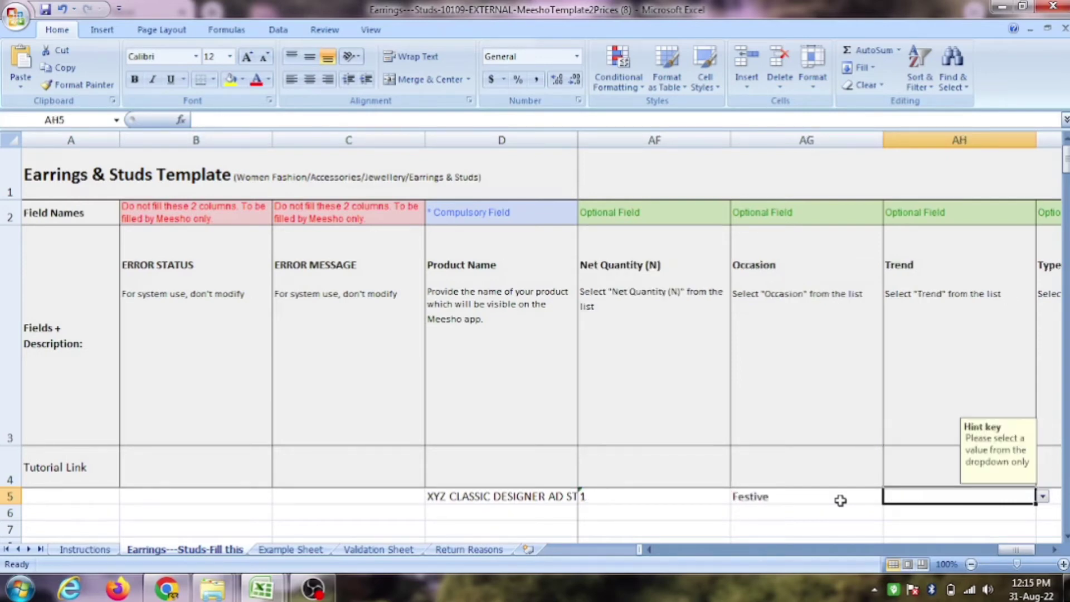
{"action": "key", "text": "alt+Down"}
{"action": "key", "text": "Down"}
{"action": "key", "text": "Down"}
{"action": "key", "text": "Down"}
{"action": "key", "text": "Down"}
{"action": "key", "text": "Up"}
{"action": "key", "text": "Up"}
{"action": "key", "text": "Up"}
{"action": "key", "text": "Down"}
{"action": "key", "text": "Down"}
{"action": "key", "text": "Down"}
{"action": "key", "text": "Down"}
{"action": "key", "text": "Down"}
{"action": "key", "text": "Down"}
{"action": "key", "text": "Down"}
{"action": "key", "text": "Down"}
{"action": "key", "text": "Down"}
{"action": "key", "text": "Down"}
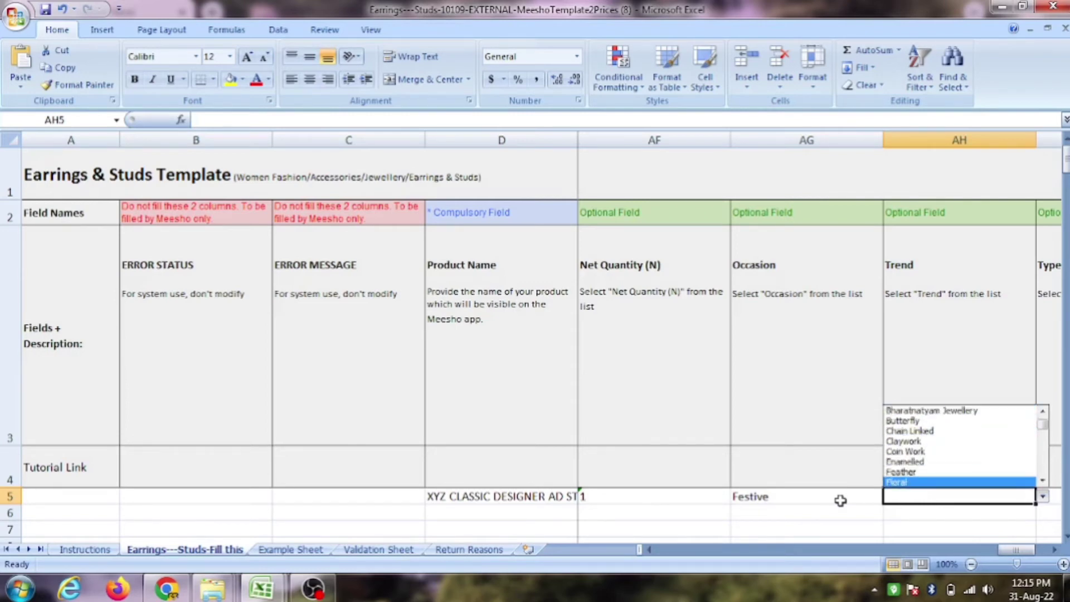
{"action": "key", "text": "Up"}
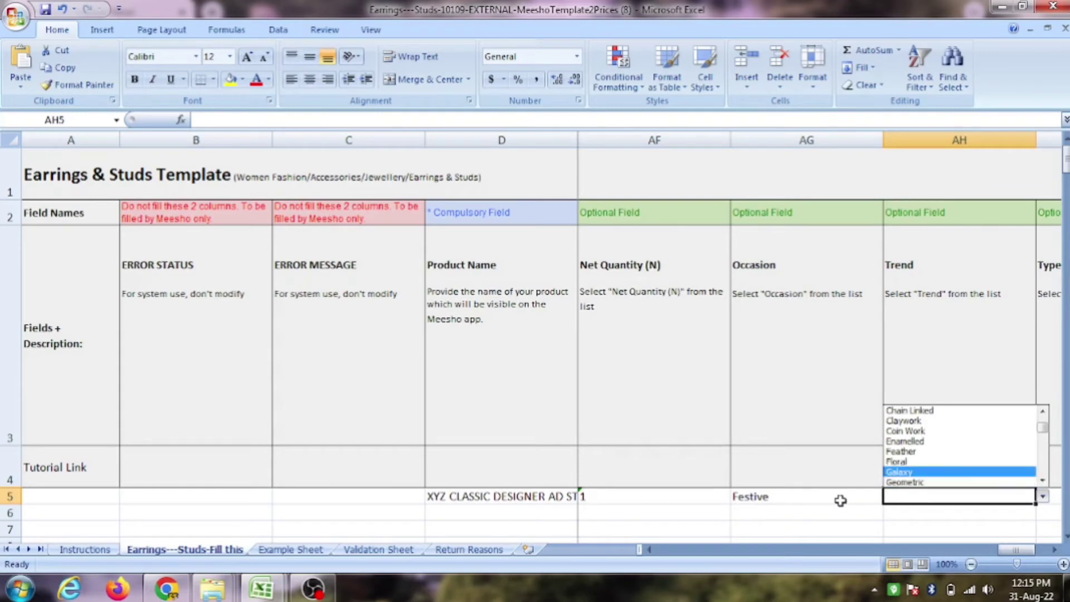
{"action": "key", "text": "Up"}
{"action": "key", "text": "Up"}
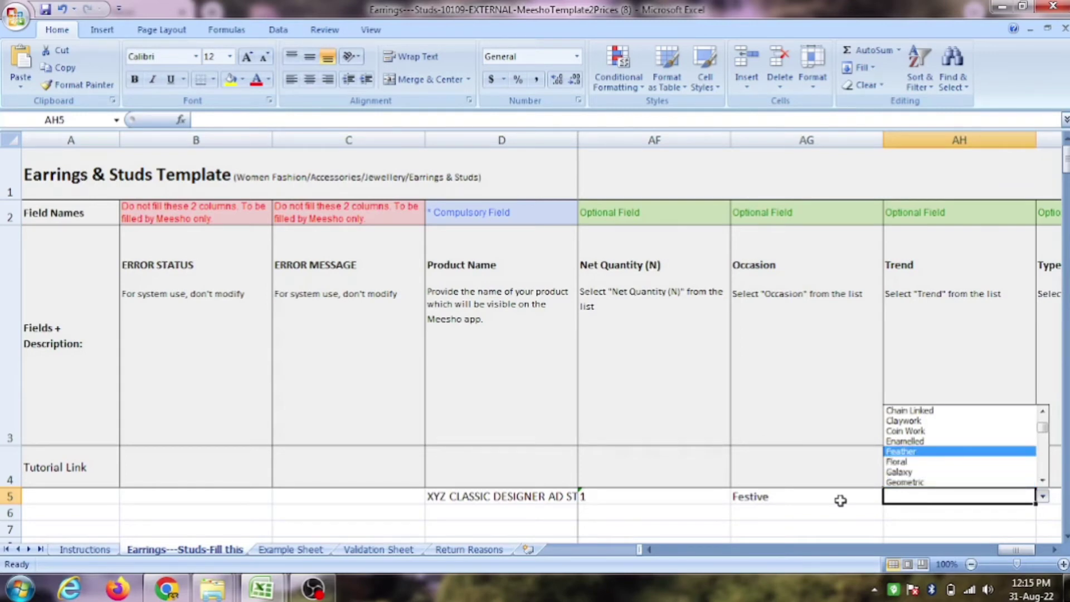
{"action": "key", "text": "Return"}
Choose Drop Earrings as the first product's Type in AI5
{"action": "key", "text": "Right"}
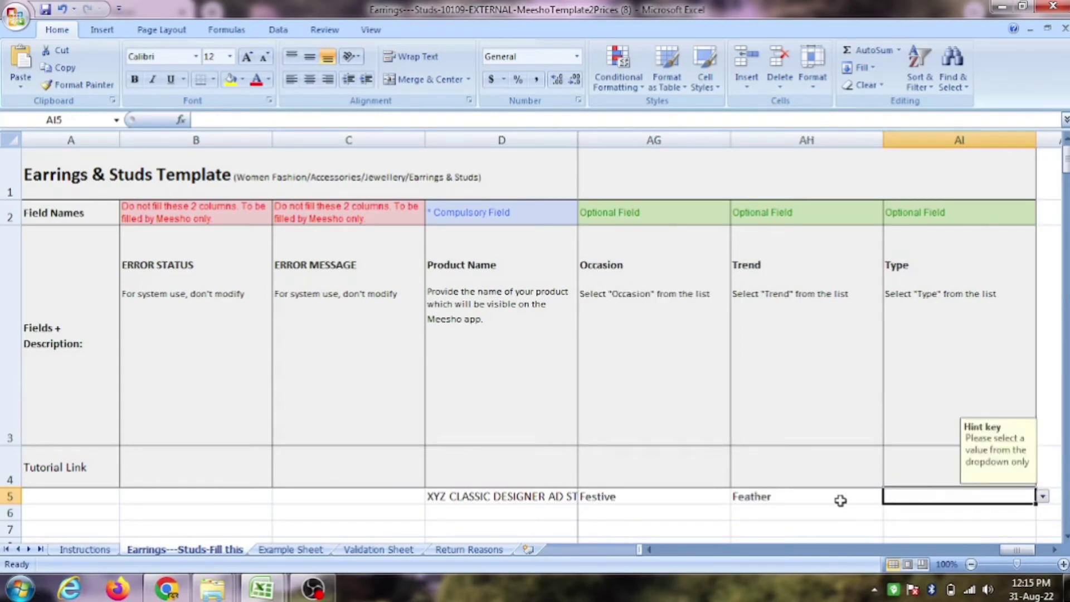
{"action": "key", "text": "alt+Down"}
{"action": "key", "text": "Down"}
{"action": "key", "text": "Down"}
{"action": "key", "text": "Down"}
{"action": "key", "text": "Down"}
{"action": "key", "text": "Down"}
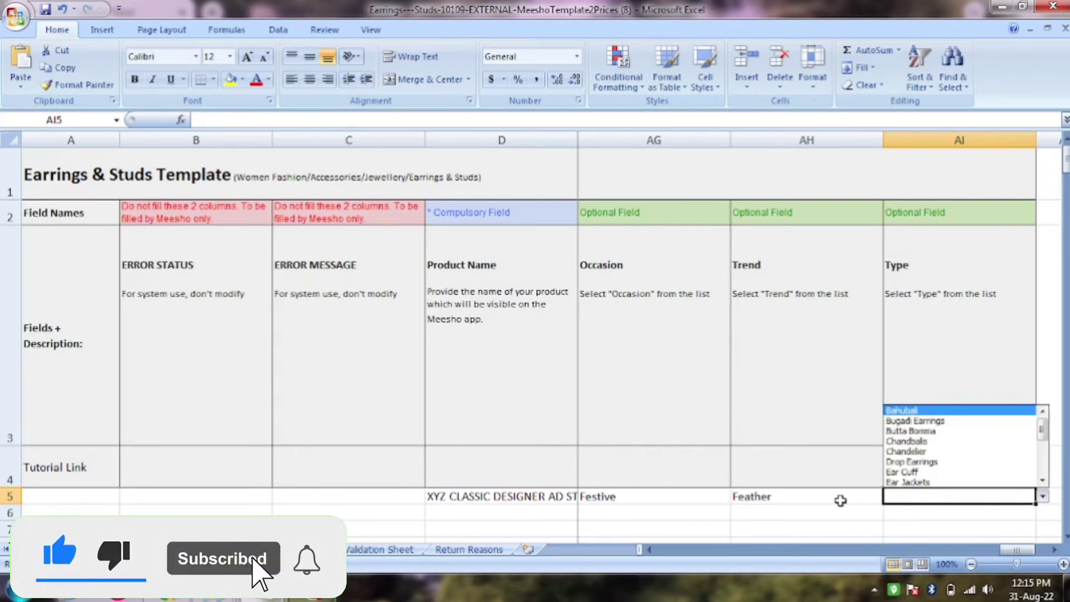
{"action": "key", "text": "Up"}
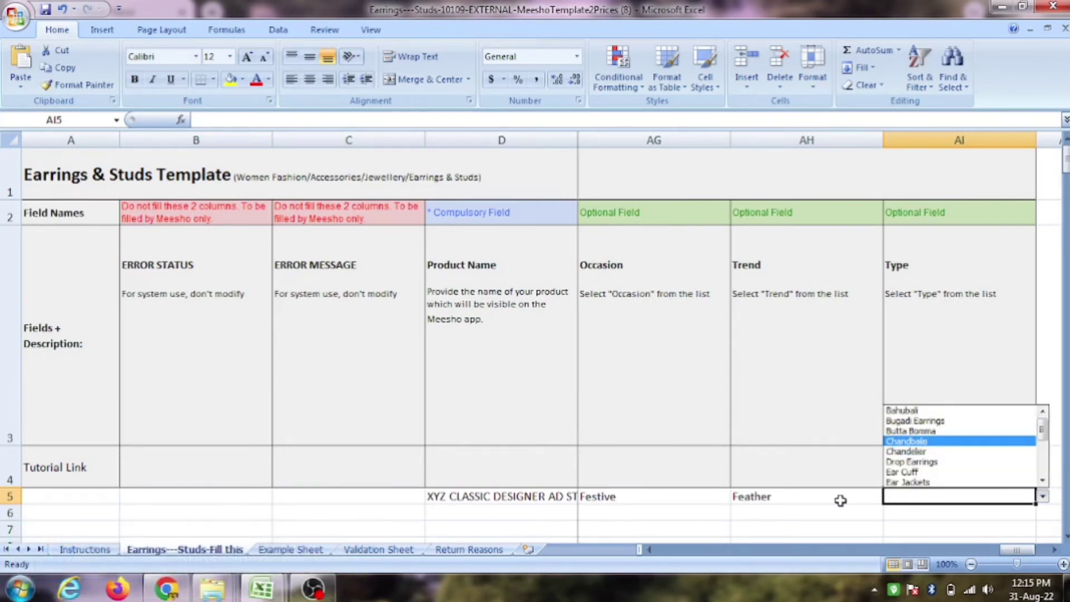
{"action": "key", "text": "Down"}
{"action": "key", "text": "Down"}
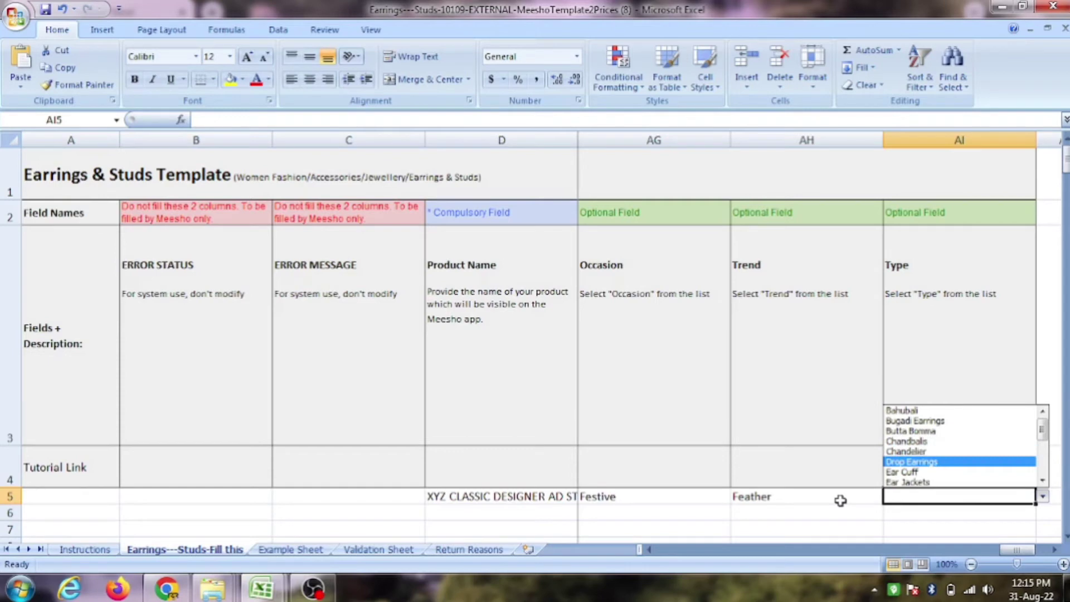
{"action": "key", "text": "Down"}
{"action": "key", "text": "Down"}
{"action": "key", "text": "Down"}
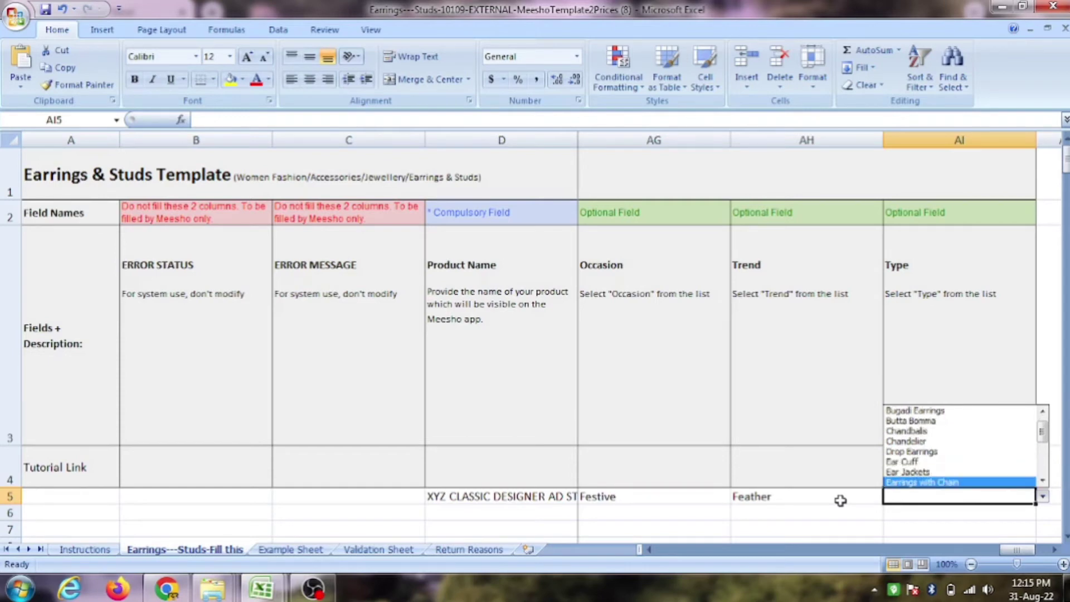
{"action": "key", "text": "Up"}
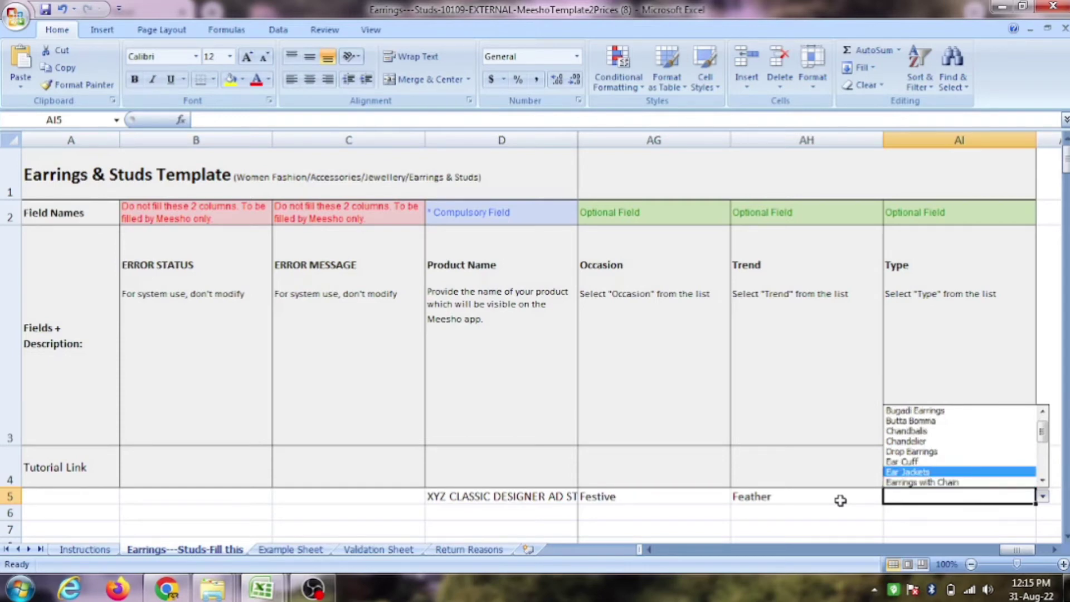
{"action": "key", "text": "Up"}
{"action": "key", "text": "Up"}
{"action": "key", "text": "Return"}
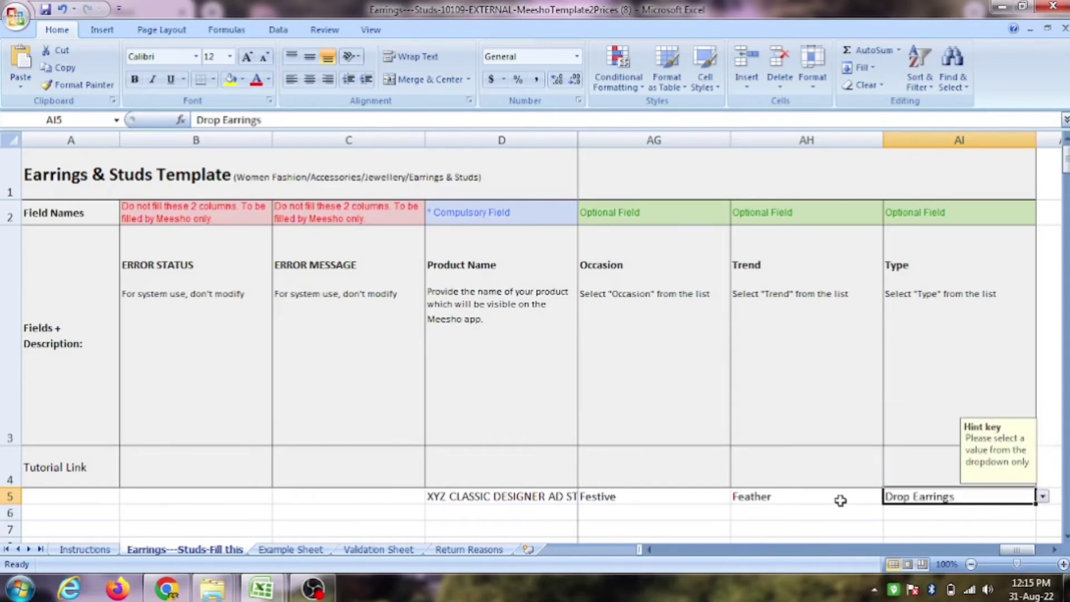
Review the first product's filled fields in row 5 across the compulsory and optional columns
{"action": "key", "text": "Left"}
{"action": "key", "text": "Left"}
{"action": "key", "text": "Left"}
{"action": "key", "text": "Left"}
{"action": "key", "text": "Left"}
{"action": "key", "text": "Left"}
{"action": "key", "text": "Left"}
{"action": "key", "text": "Left"}
{"action": "key", "text": "Left"}
{"action": "key", "text": "Left"}
{"action": "key", "text": "Left"}
{"action": "key", "text": "Left"}
{"action": "key", "text": "Left"}
{"action": "key", "text": "Left"}
{"action": "key", "text": "Left"}
{"action": "key", "text": "Left"}
{"action": "key", "text": "Left"}
{"action": "key", "text": "Left"}
{"action": "key", "text": "Left"}
{"action": "key", "text": "Left"}
{"action": "key", "text": "Right"}
{"action": "key", "text": "Right"}
{"action": "key", "text": "Right"}
{"action": "key", "text": "Right"}
{"action": "key", "text": "Right"}
{"action": "key", "text": "Right"}
{"action": "key", "text": "Right"}
{"action": "key", "text": "Right"}
{"action": "key", "text": "Right"}
{"action": "key", "text": "Right"}
{"action": "key", "text": "Right"}
{"action": "key", "text": "Right"}
{"action": "key", "text": "Right"}
{"action": "key", "text": "Right"}
{"action": "key", "text": "Right"}
{"action": "key", "text": "Right"}
{"action": "key", "text": "Right"}
{"action": "key", "text": "Right"}
{"action": "key", "text": "Right"}
{"action": "key", "text": "Right"}
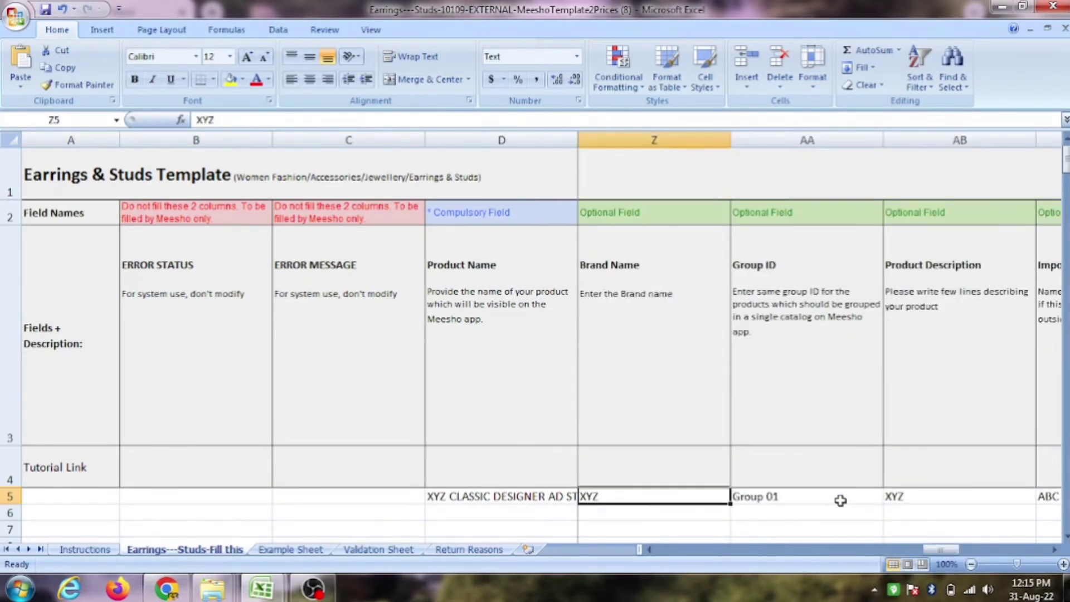
Fill the product name XYZ CLASSIC DESIGNER AD STONE EARRINGS from D5 down through D14
{"action": "left_click", "coordinate": [517, 497]}
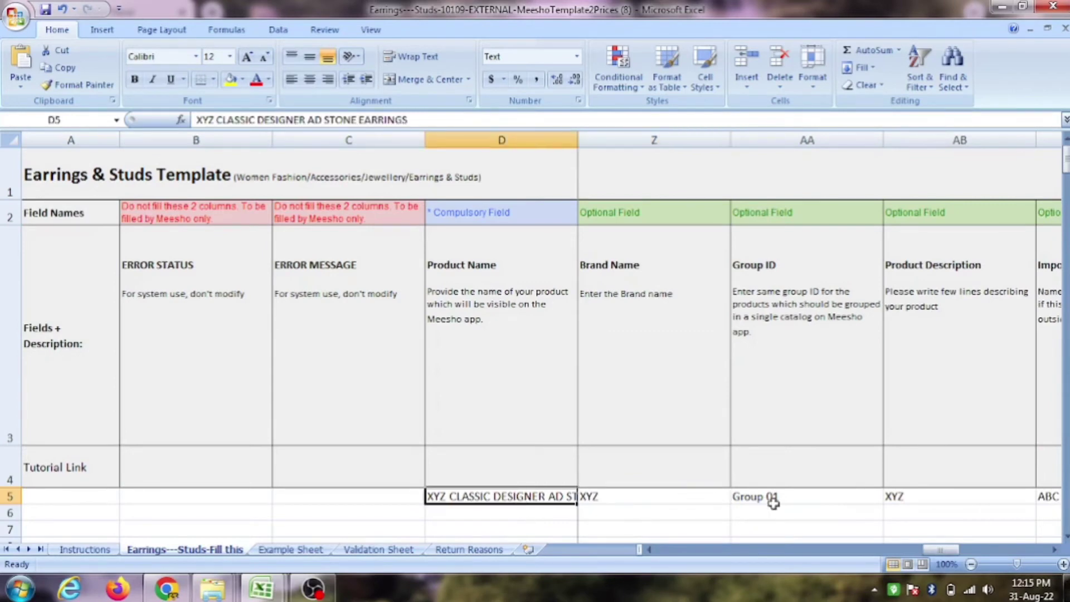
{"action": "key", "text": "shift+Down"}
{"action": "key", "text": "shift+Down"}
{"action": "key", "text": "shift+Down"}
{"action": "key", "text": "shift+Down"}
{"action": "key", "text": "shift+Down"}
{"action": "key", "text": "shift+Down"}
{"action": "key", "text": "shift+Down"}
{"action": "key", "text": "shift+Down"}
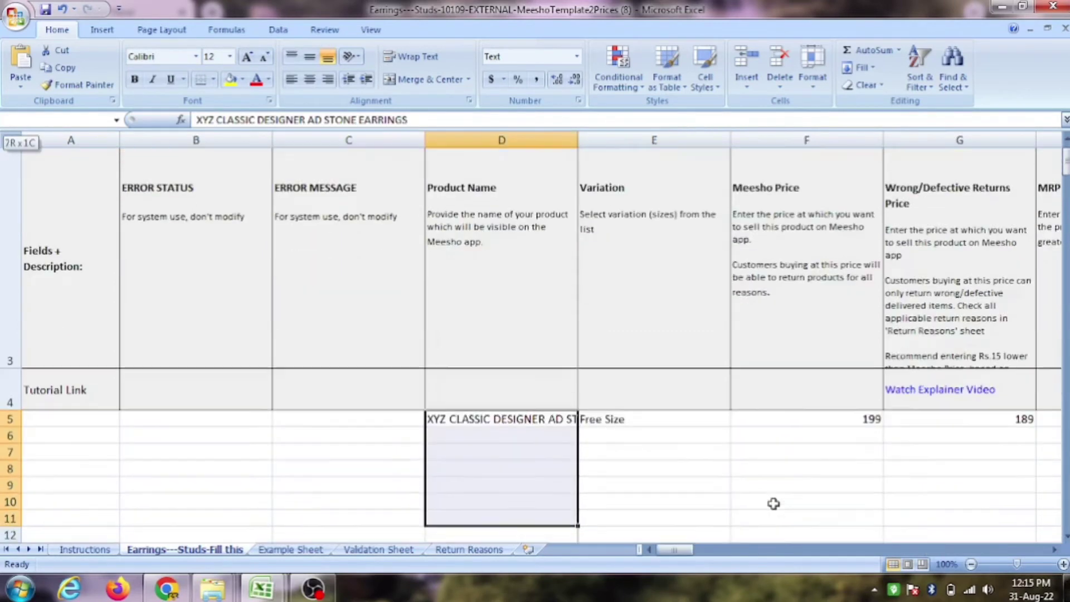
{"action": "key", "text": "shift+Down"}
{"action": "key", "text": "ctrl+d"}
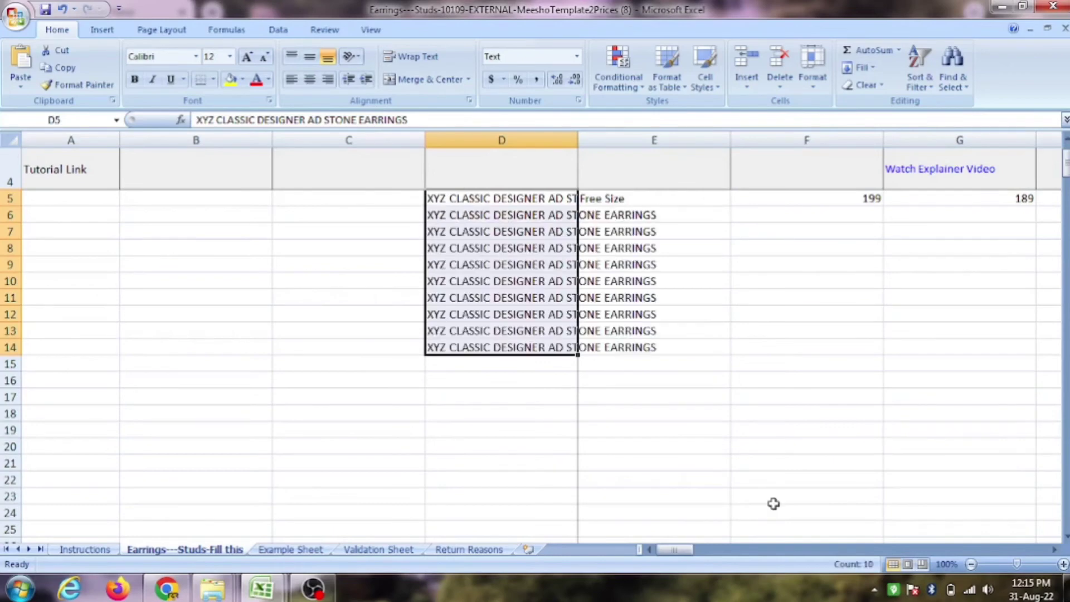
Fill the first product's details from Variation in column E through column S down to row 14
{"action": "key", "text": "Right"}
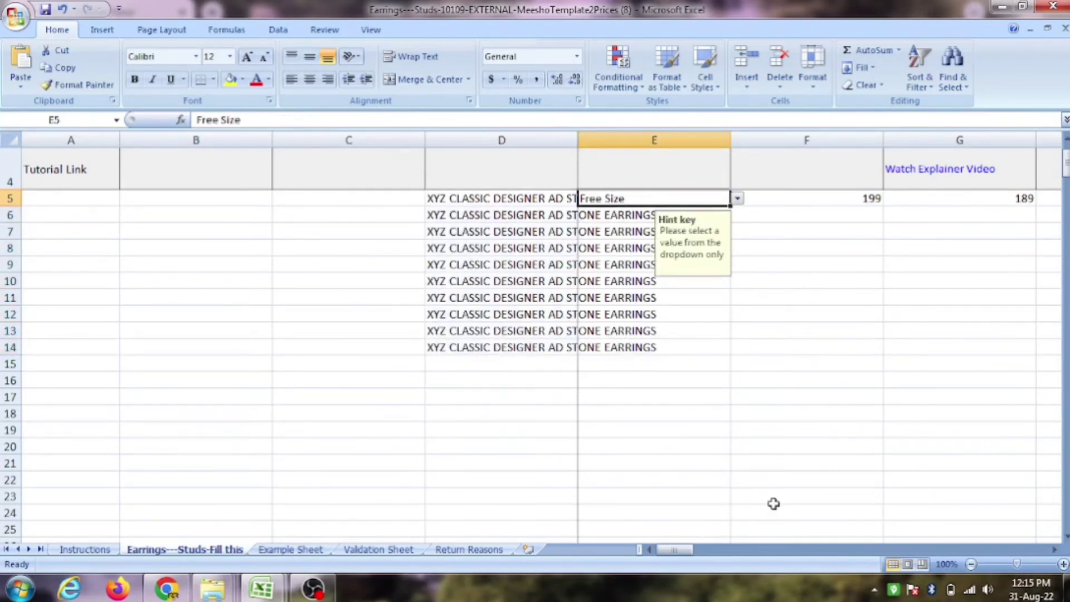
{"action": "key", "text": "ctrl+shift+Right"}
{"action": "key", "text": "shift+Down"}
{"action": "key", "text": "shift+Down"}
{"action": "key", "text": "shift+Down"}
{"action": "key", "text": "shift+Down"}
{"action": "key", "text": "shift+Down"}
{"action": "key", "text": "shift+Down"}
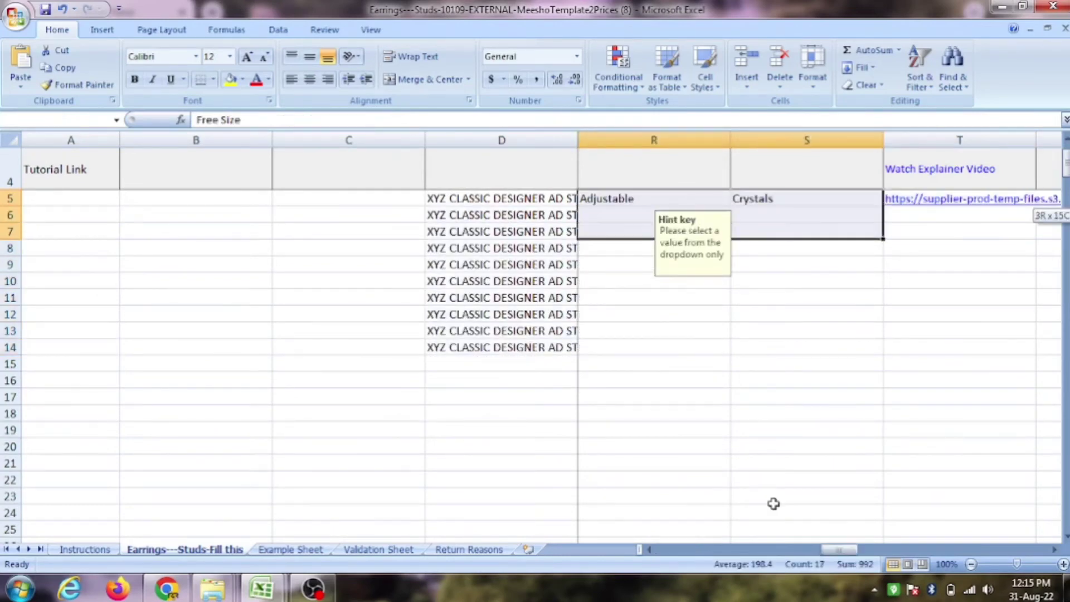
{"action": "key", "text": "shift+Down"}
{"action": "key", "text": "shift+Down"}
{"action": "key", "text": "shift+Down"}
{"action": "key", "text": "ctrl+d"}
Check the copied product details across the compulsory columns up to the image link in T5
{"action": "key", "text": "Left"}
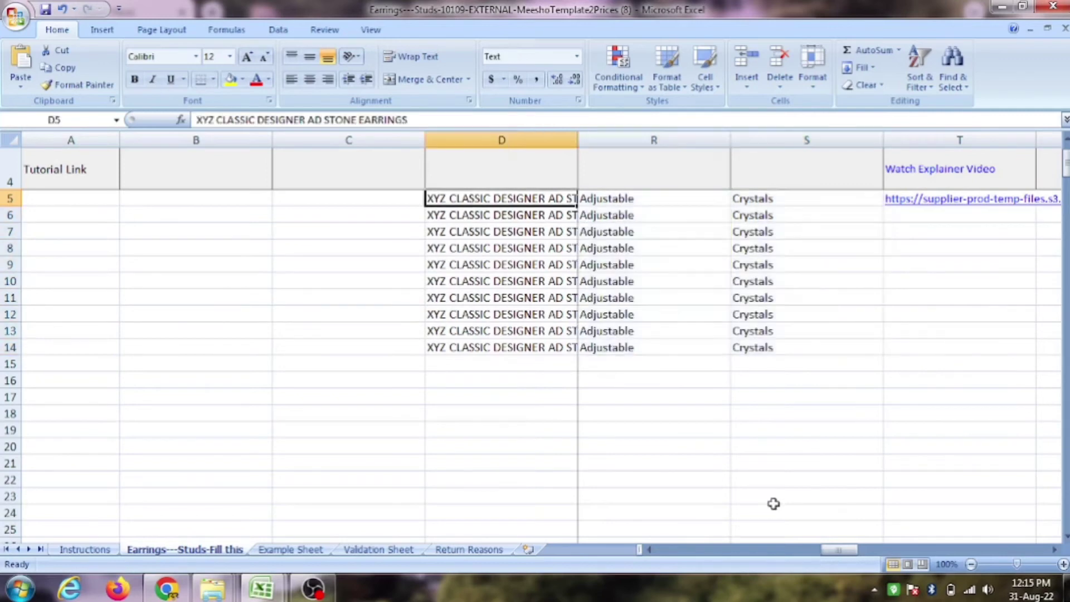
{"action": "key", "text": "Right"}
{"action": "key", "text": "Right"}
{"action": "key", "text": "Right"}
{"action": "key", "text": "Right"}
{"action": "key", "text": "Right"}
{"action": "key", "text": "Right"}
{"action": "key", "text": "Right"}
{"action": "key", "text": "Right"}
{"action": "key", "text": "Right"}
{"action": "key", "text": "Right"}
{"action": "key", "text": "Right"}
{"action": "key", "text": "Right"}
{"action": "key", "text": "Right"}
{"action": "key", "text": "Right"}
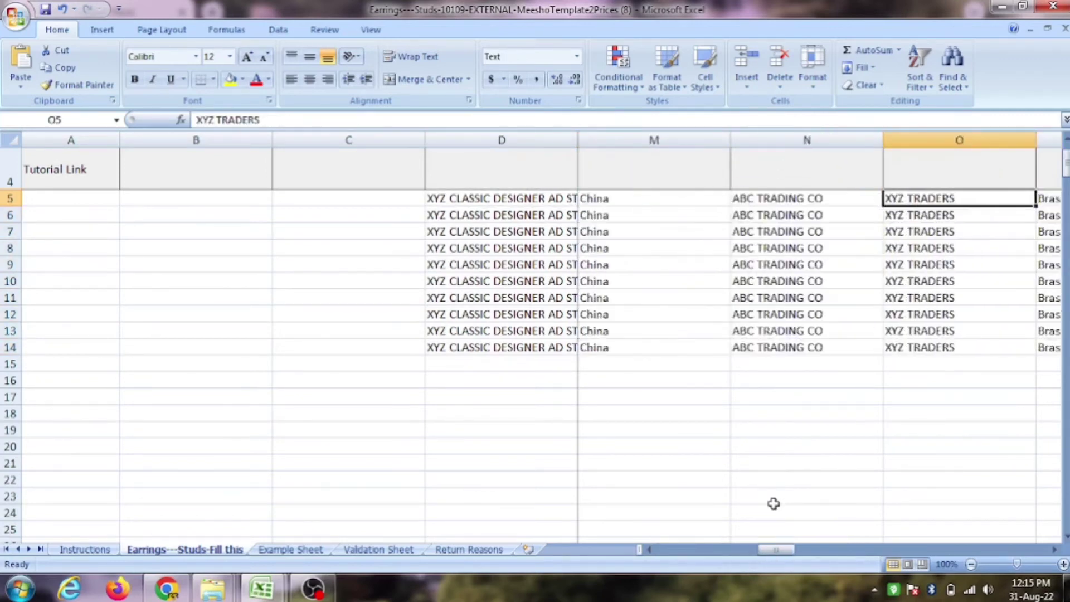
{"action": "key", "text": "Left"}
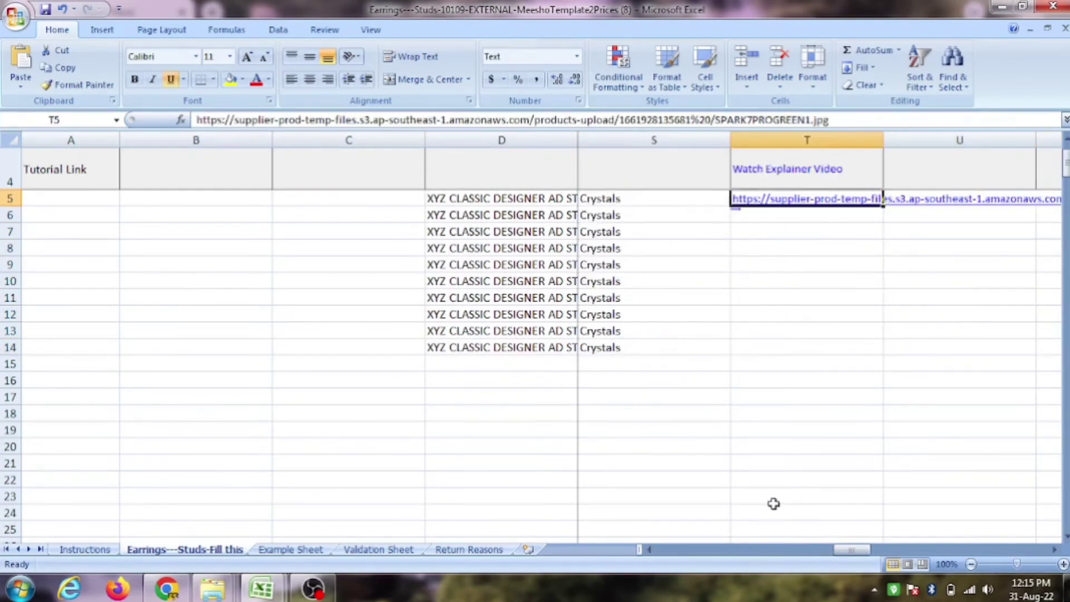
Check the uploaded image's link on the Meesho Image Bulk Upload page in Chrome, and return to the Excel template
{"action": "key", "text": "Down"}
{"action": "key", "text": "alt+Tab"}
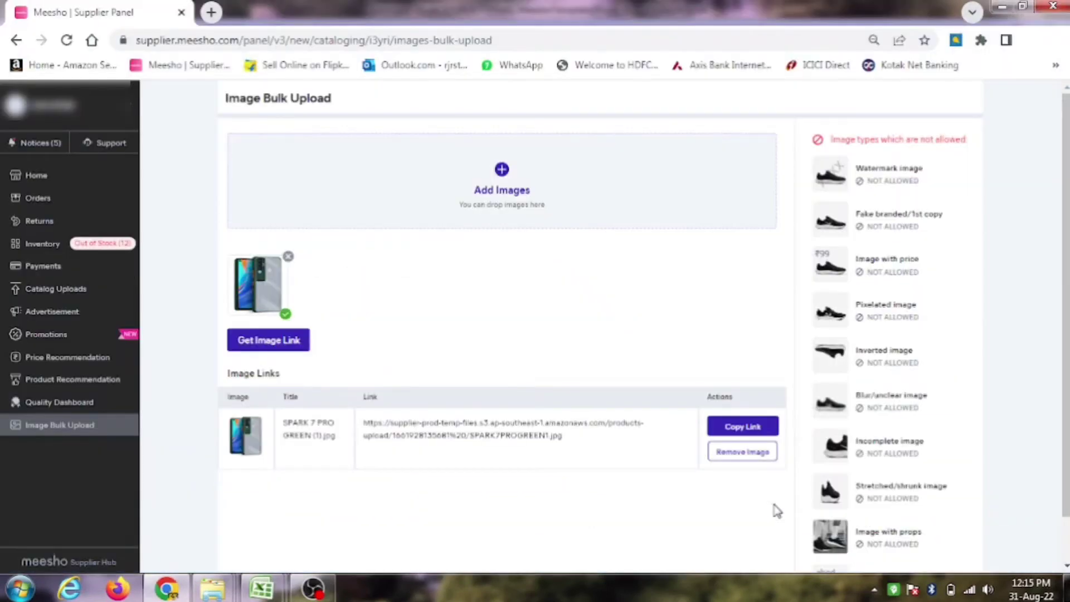
{"action": "key", "text": "alt+Tab"}
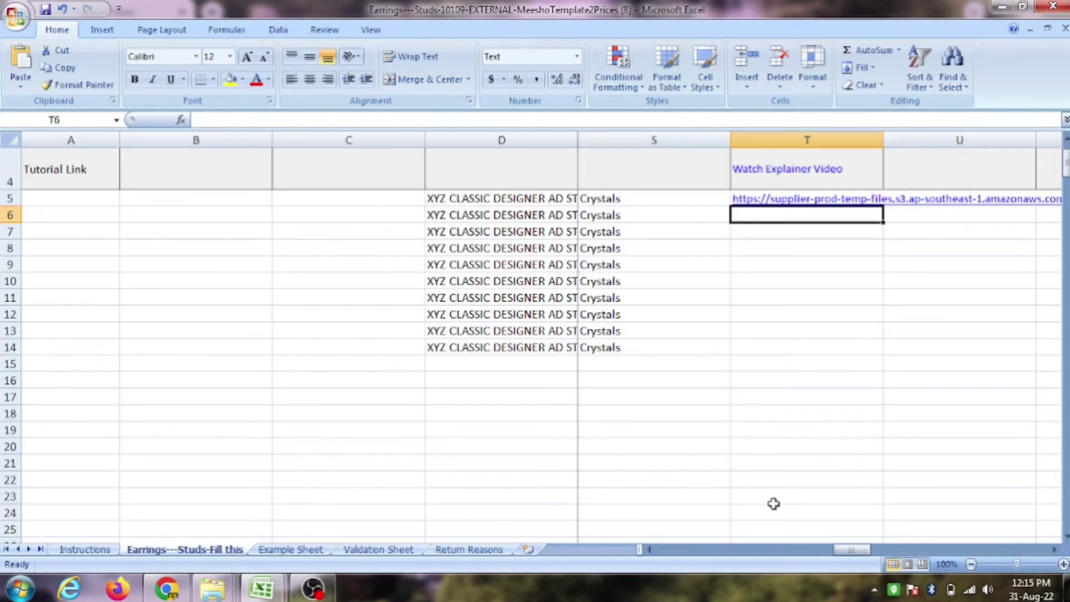
Examine the image link columns from T onward for the remaining products, starting at row 6
{"action": "key", "text": "shift+Down"}
{"action": "key", "text": "shift+Down"}
{"action": "key", "text": "shift+Down"}
{"action": "key", "text": "Right"}
{"action": "key", "text": "Right"}
{"action": "key", "text": "Right"}
{"action": "key", "text": "Right"}
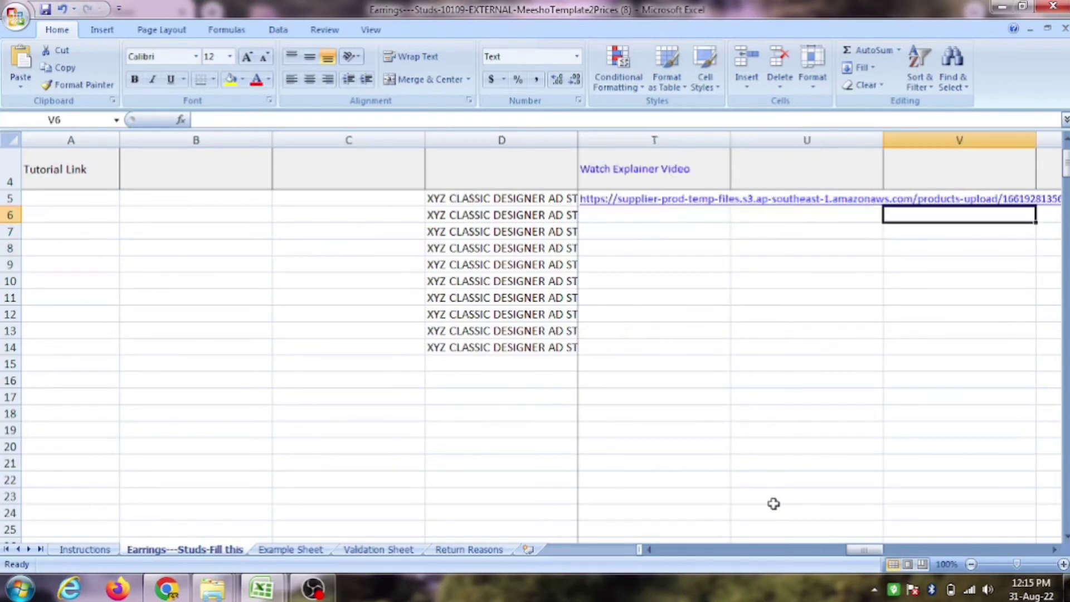
{"action": "key", "text": "Right"}
{"action": "key", "text": "Right"}
{"action": "key", "text": "Left"}
{"action": "key", "text": "Left"}
{"action": "key", "text": "Left"}
{"action": "key", "text": "Right"}
{"action": "key", "text": "Right"}
{"action": "key", "text": "Right"}
{"action": "key", "text": "Right"}
{"action": "key", "text": "Right"}
Fill the Group ID value Group 01 from AA5 down through AA9
{"action": "key", "text": "Up"}
{"action": "key", "text": "Left"}
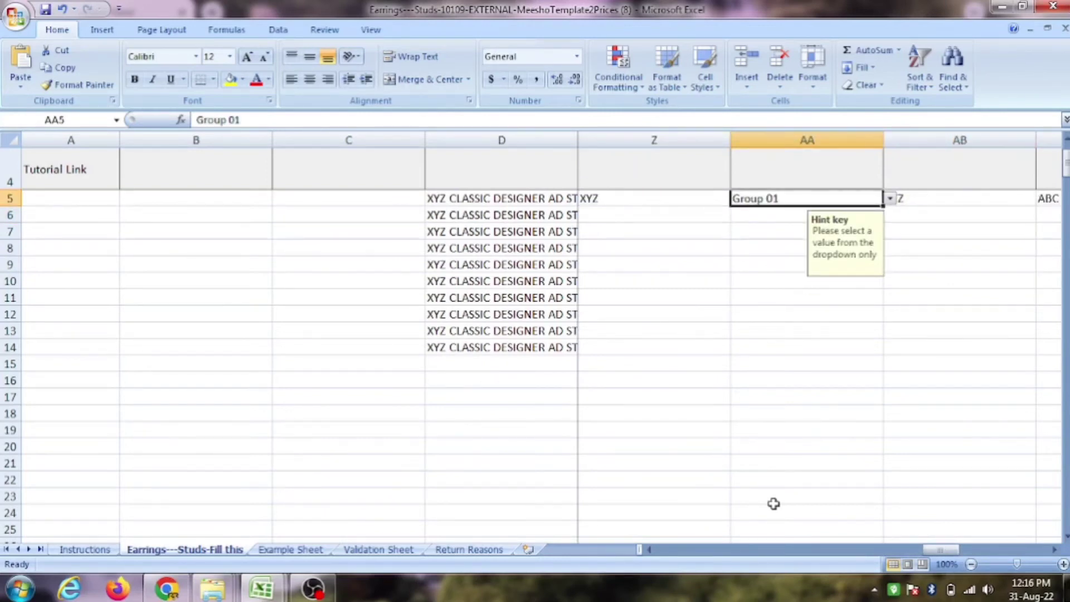
{"action": "key", "text": "shift+Down"}
{"action": "key", "text": "shift+Down"}
{"action": "key", "text": "shift+Down"}
{"action": "key", "text": "shift+Down"}
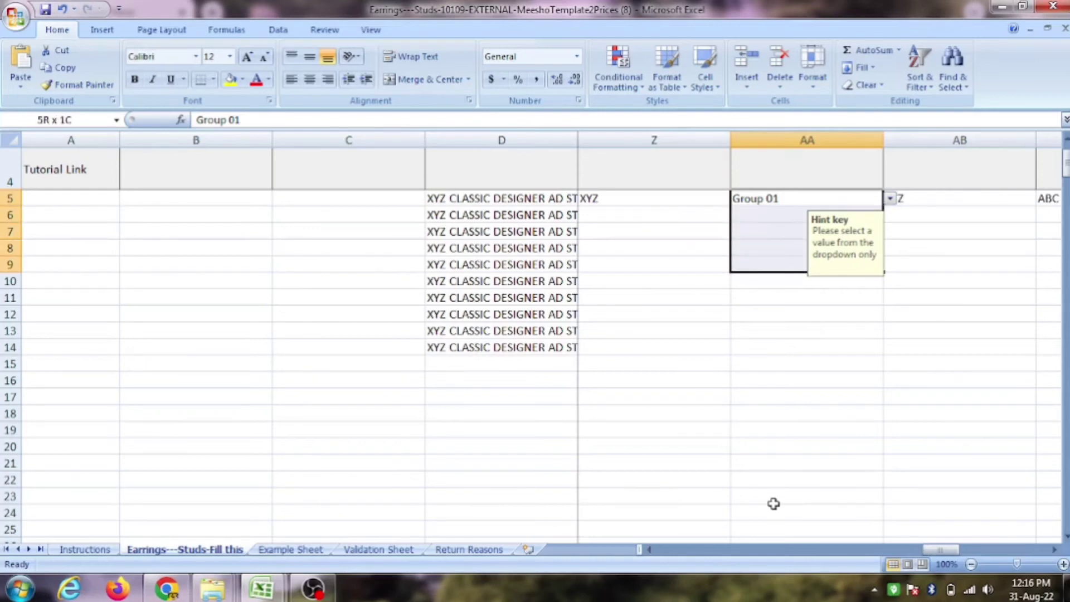
{"action": "key", "text": "ctrl+d"}
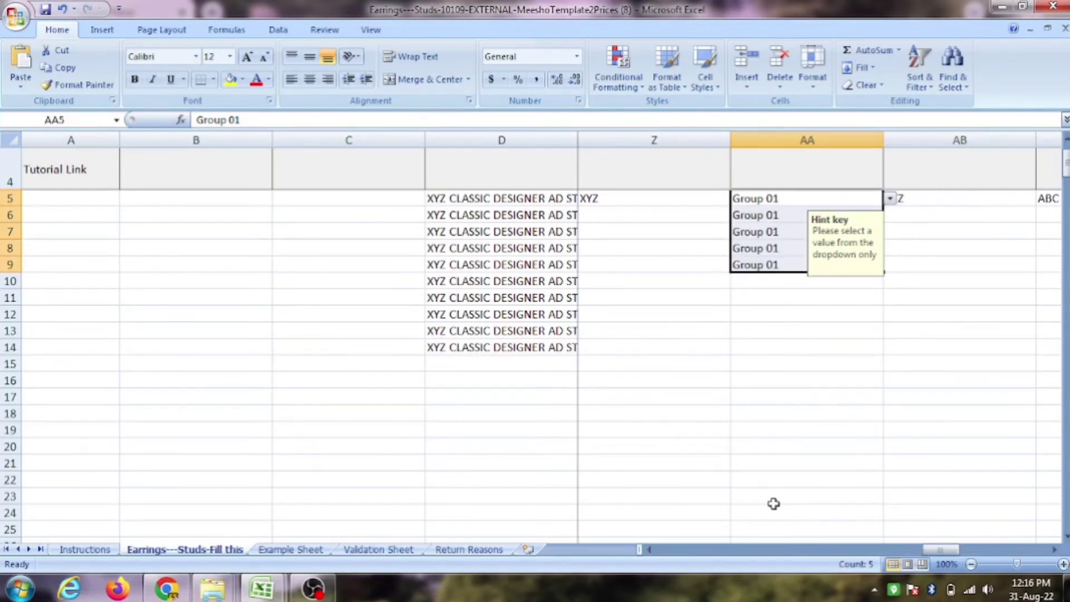
Choose Group 02 as the Group ID in AA10 and fill it down through AA14
{"action": "key", "text": "Down"}
{"action": "key", "text": "Down"}
{"action": "key", "text": "Down"}
{"action": "key", "text": "Down"}
{"action": "key", "text": "Down"}
{"action": "key", "text": "alt+Down"}
{"action": "key", "text": "Down"}
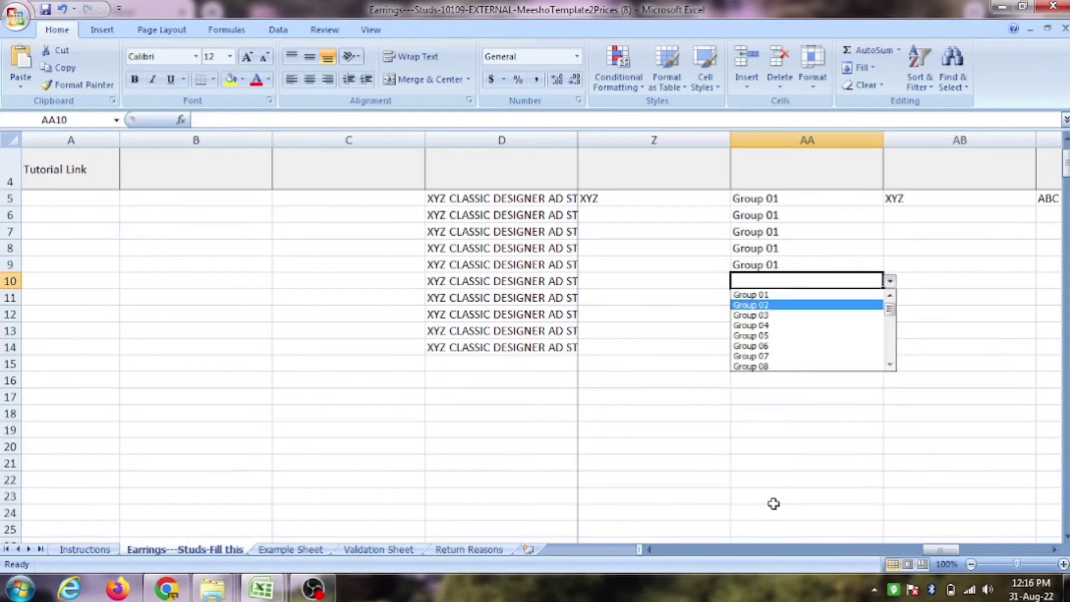
{"action": "key", "text": "Return"}
{"action": "key", "text": "shift+Down"}
{"action": "key", "text": "shift+Down"}
{"action": "key", "text": "shift+Down"}
{"action": "key", "text": "shift+Down"}
{"action": "key", "text": "ctrl+d"}
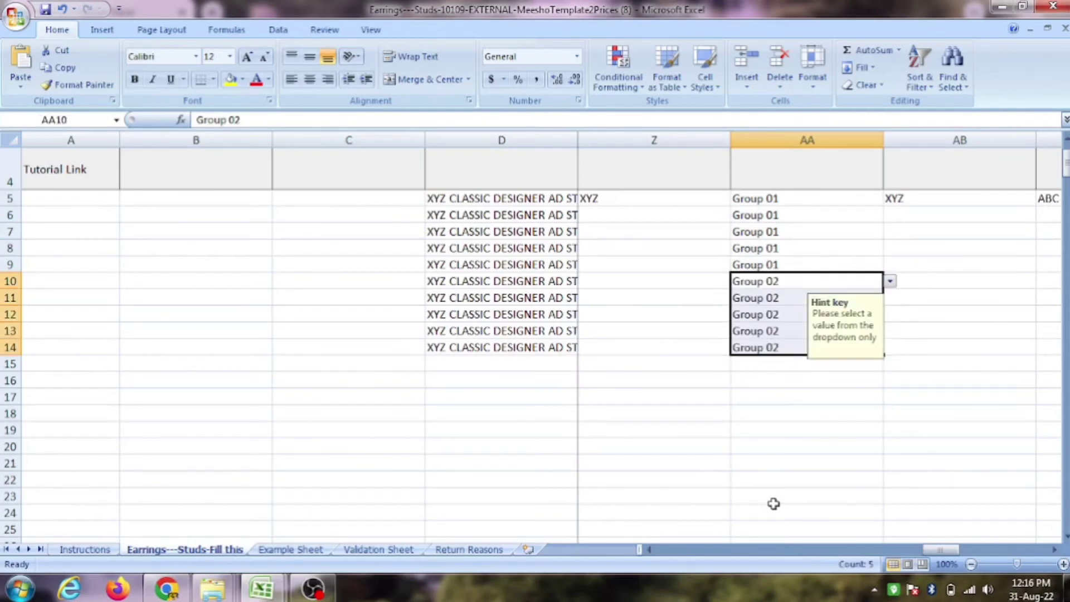
Select the entire rows 5 to 9 to examine the products sharing Group 01
{"action": "key", "text": "Up"}
{"action": "key", "text": "shift+Up"}
{"action": "key", "text": "shift+Up"}
{"action": "key", "text": "shift+Up"}
{"action": "key", "text": "shift+Up"}
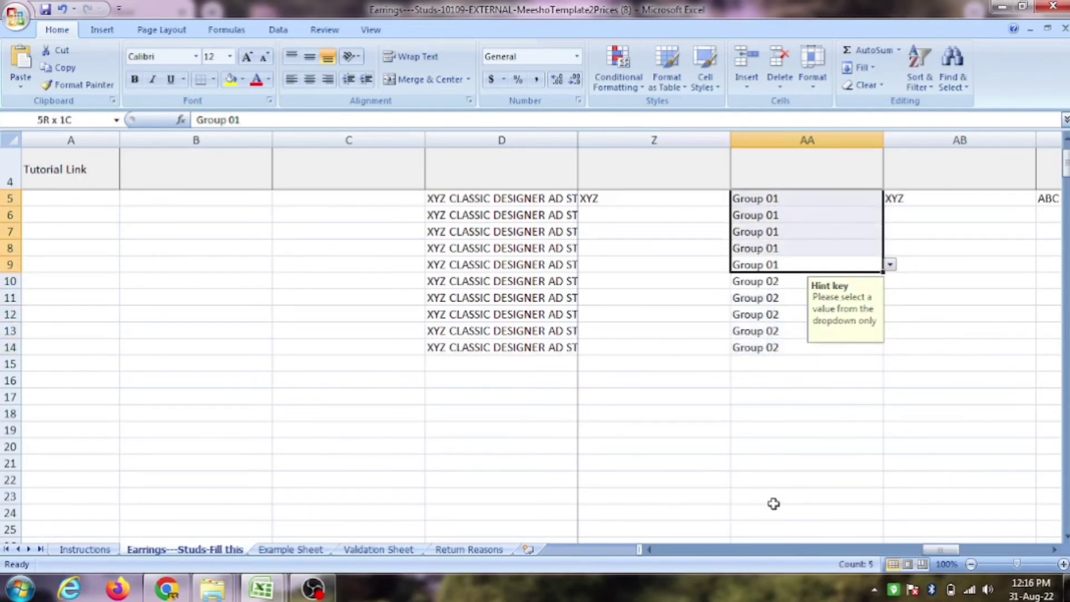
{"action": "key", "text": "shift+space"}
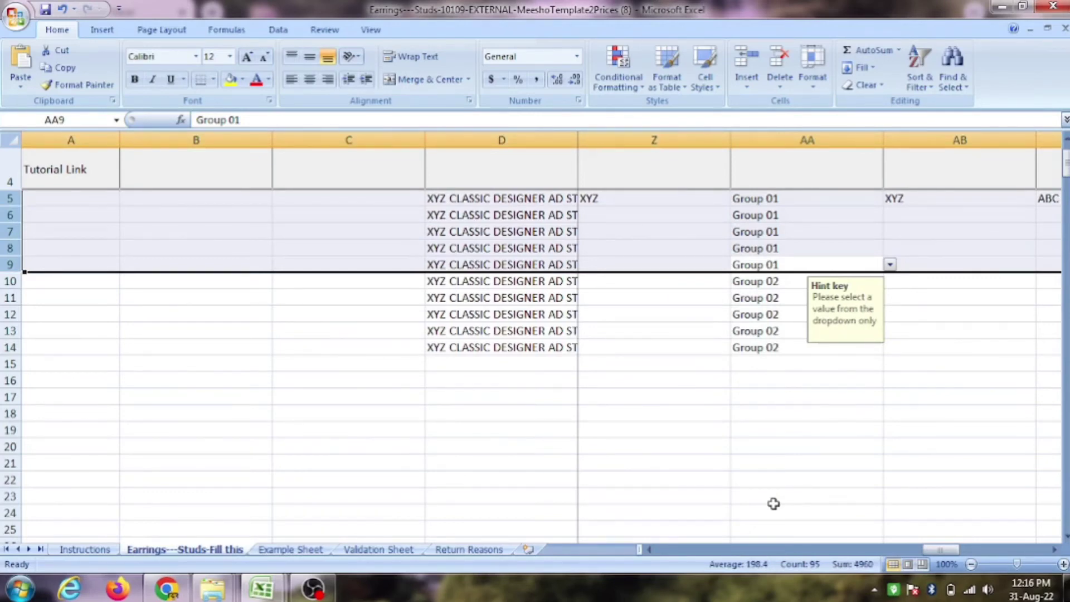
Select the entire rows 10 to 14 to examine the products sharing Group 02
{"action": "left_click", "coordinate": [759, 284]}
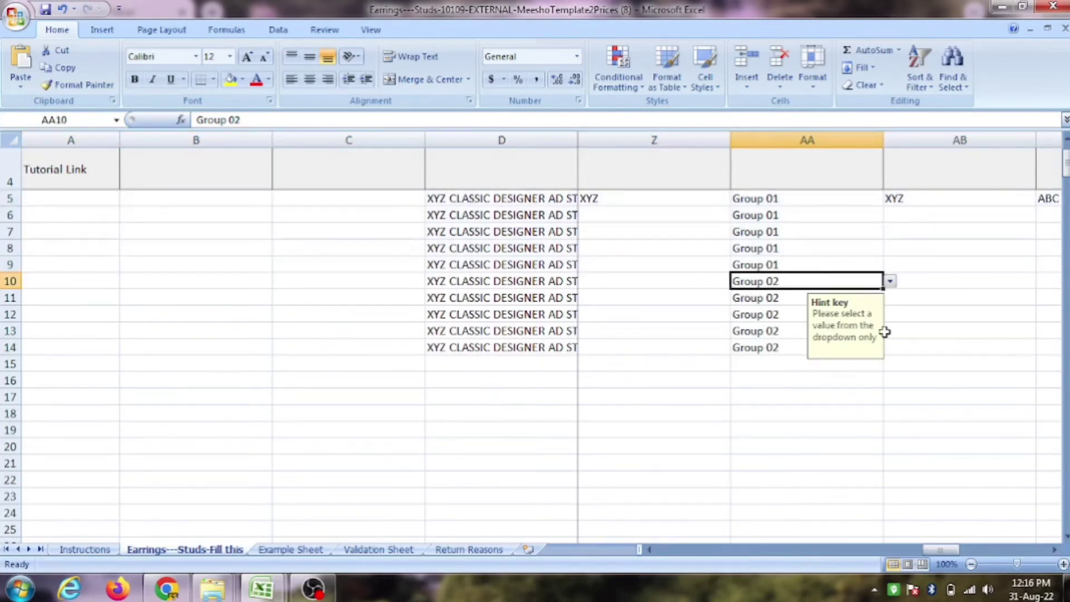
{"action": "key", "text": "shift+space"}
{"action": "key", "text": "shift+Down"}
{"action": "key", "text": "shift+Down"}
{"action": "key", "text": "shift+Down"}
{"action": "key", "text": "shift+Down"}
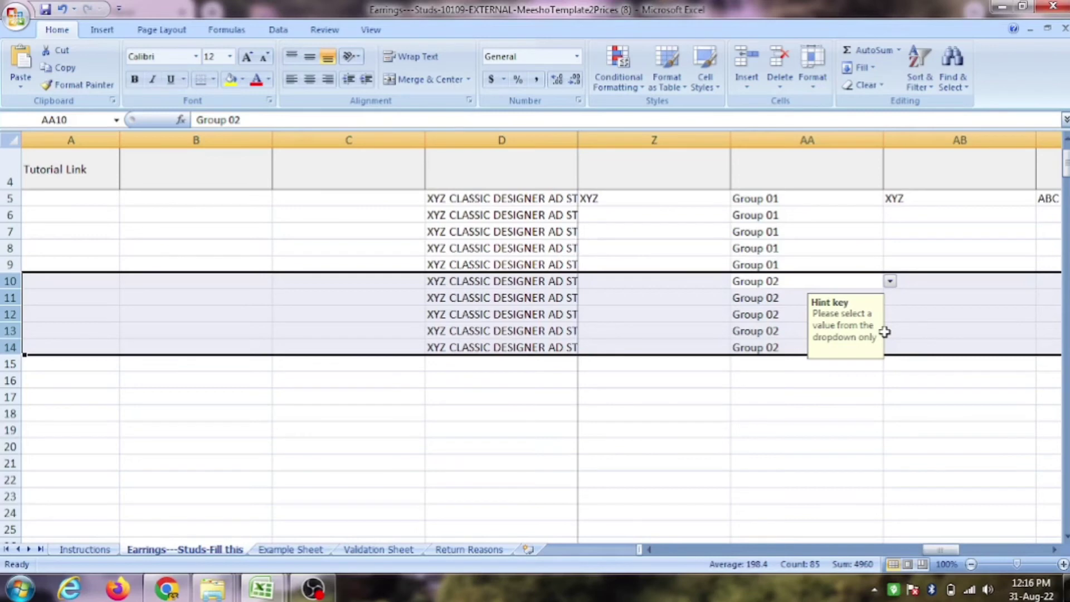
Fill Group 01 from AA8 down through AA14 so all ten products share one group
{"action": "left_click", "coordinate": [818, 253]}
{"action": "key", "text": "ctrl+shift+Down"}
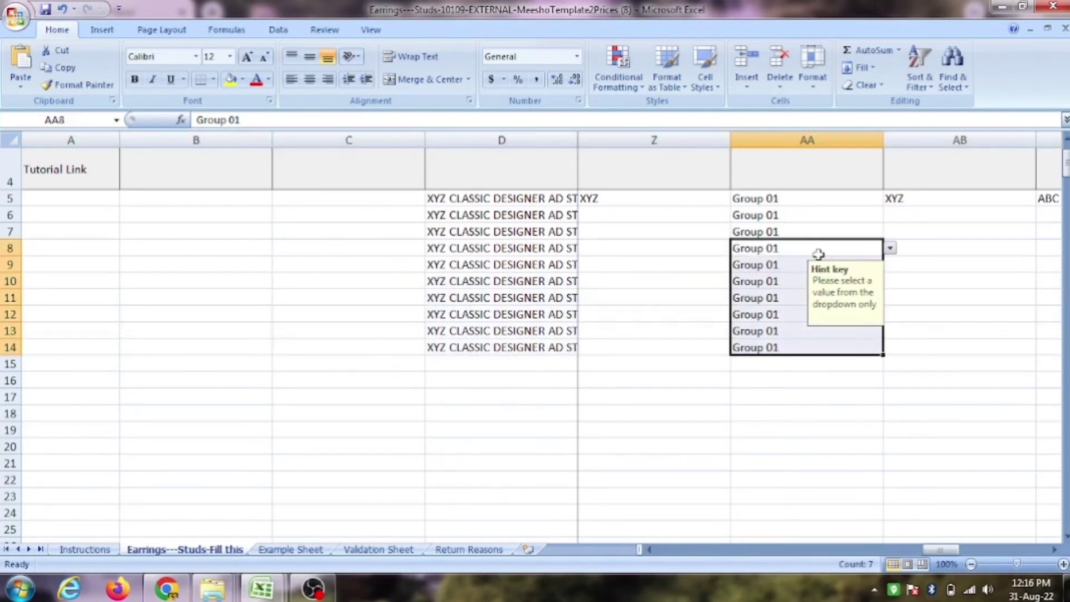
{"action": "key", "text": "Up"}
{"action": "key", "text": "Up"}
{"action": "key", "text": "Up"}
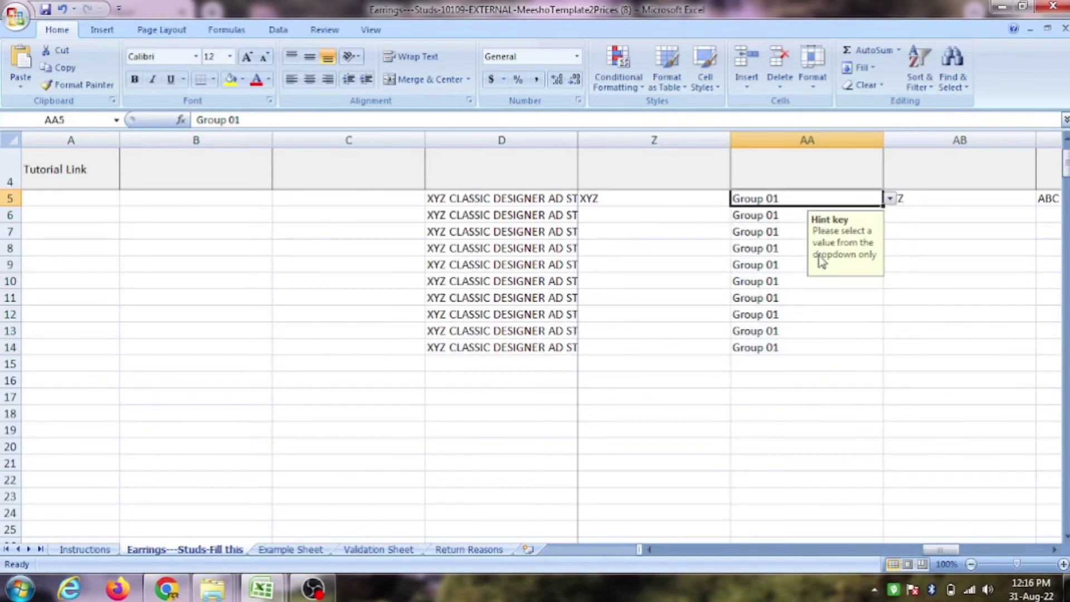
Review the Group ID entries of all products in AA5 through AA14
{"action": "key", "text": "ctrl+shift+Down"}
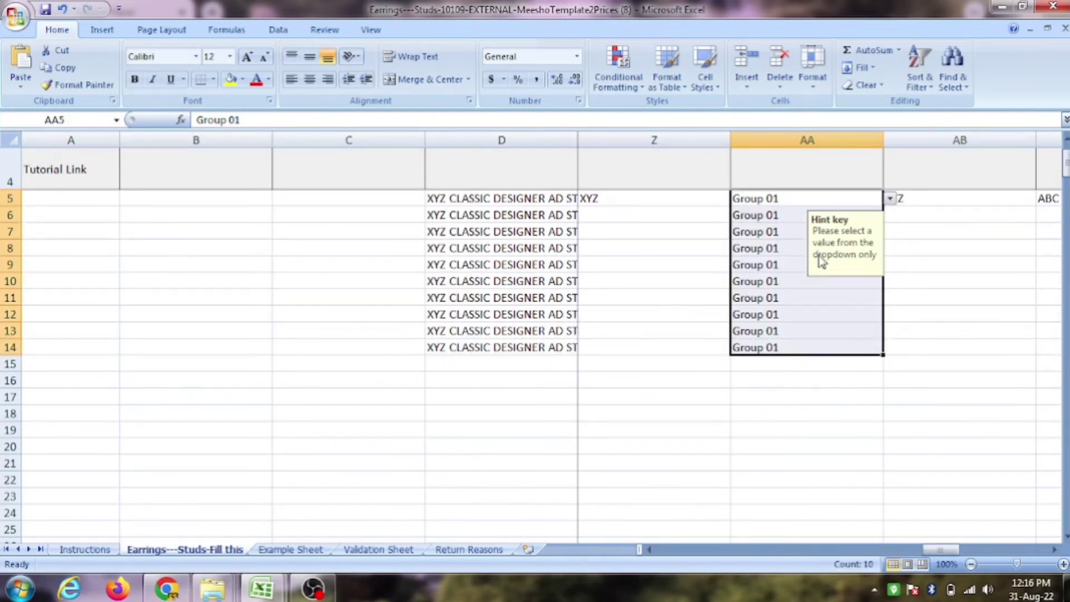
{"action": "key", "text": "Down"}
{"action": "key", "text": "Down"}
{"action": "key", "text": "Down"}
{"action": "key", "text": "Down"}
{"action": "key", "text": "Down"}
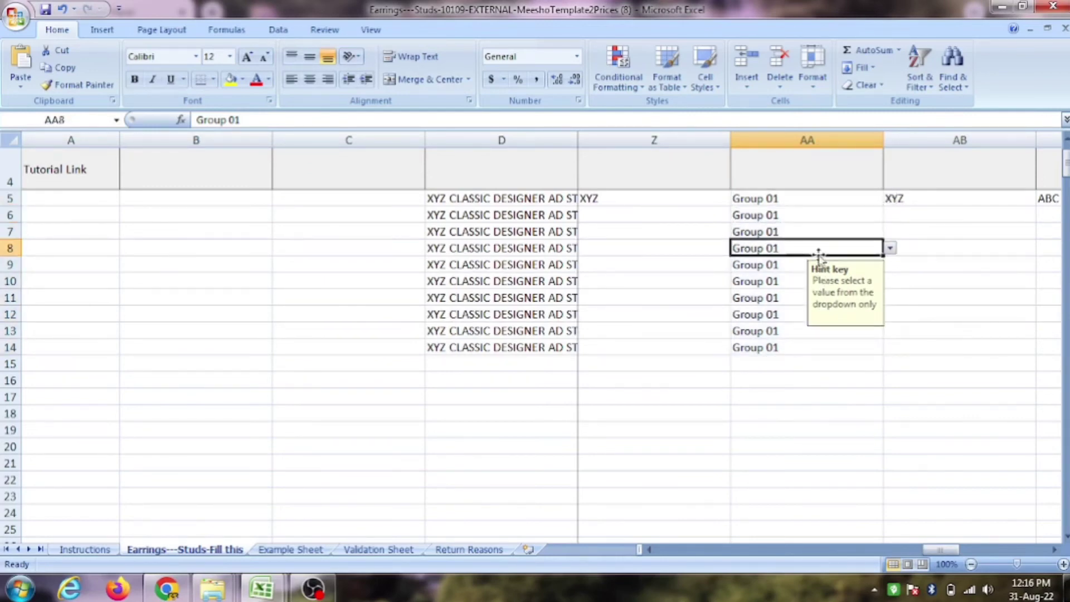
{"action": "key", "text": "Up"}
{"action": "key", "text": "Up"}
{"action": "key", "text": "Up"}
{"action": "key", "text": "Up"}
{"action": "key", "text": "Up"}
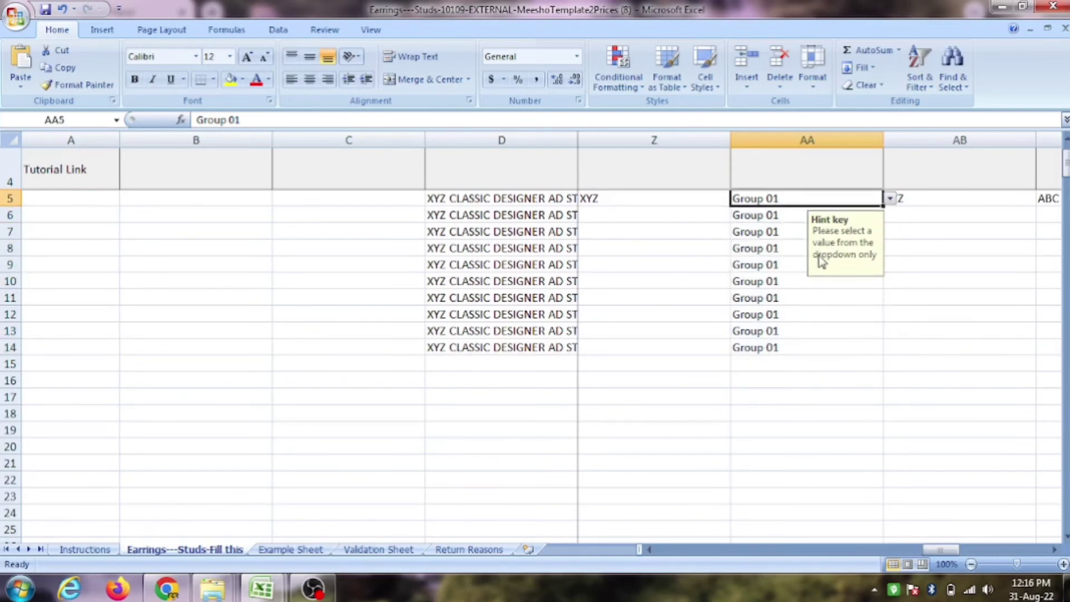
Fill the contents of T5 through X5, including the image link and EARRINGS_GOLDpLATED, down through row 14
{"action": "key", "text": "Right"}
{"action": "key", "text": "ctrl+Down"}
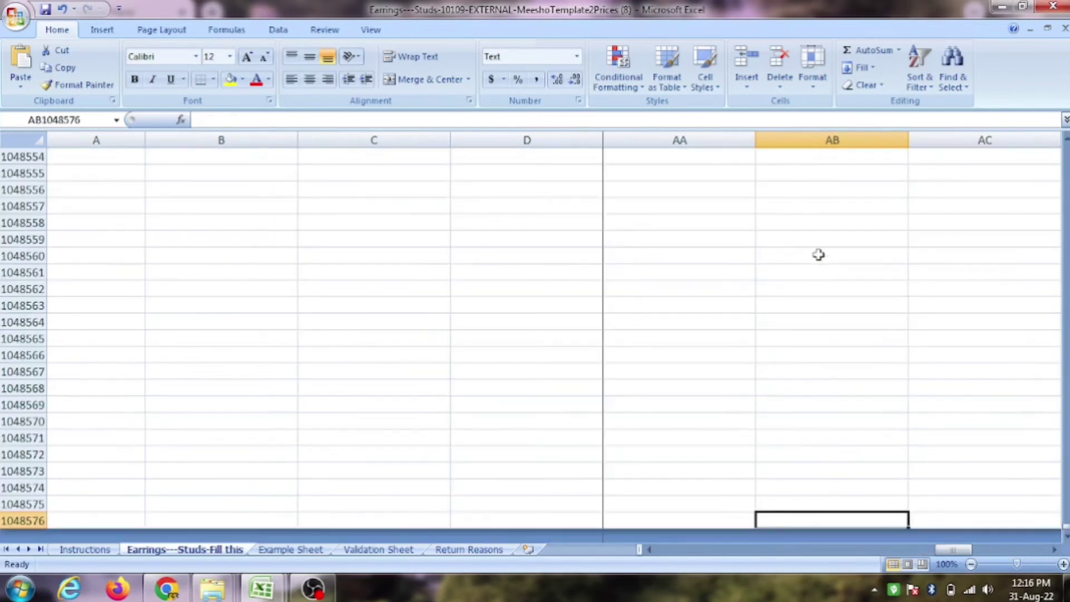
{"action": "key", "text": "ctrl+Home"}
{"action": "key", "text": "Right"}
{"action": "key", "text": "Right"}
{"action": "key", "text": "Right"}
{"action": "key", "text": "Right"}
{"action": "key", "text": "Right"}
{"action": "key", "text": "Right"}
{"action": "key", "text": "Right"}
{"action": "key", "text": "Right"}
{"action": "key", "text": "Right"}
{"action": "key", "text": "Right"}
{"action": "key", "text": "Right"}
{"action": "key", "text": "Right"}
{"action": "key", "text": "Right"}
{"action": "key", "text": "Right"}
{"action": "key", "text": "Right"}
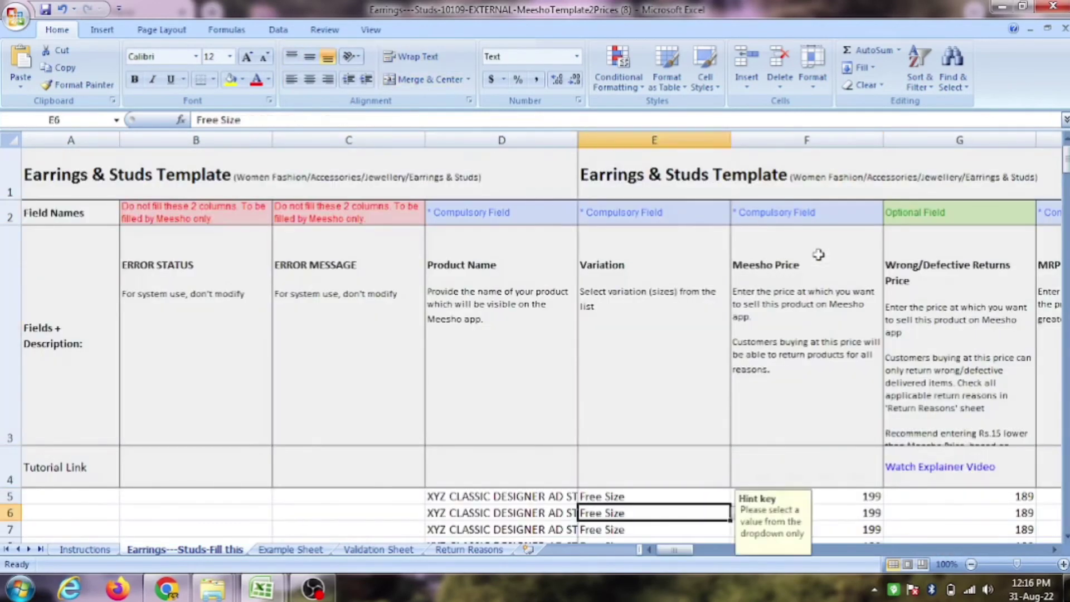
{"action": "key", "text": "shift+Right"}
{"action": "key", "text": "shift+Right"}
{"action": "key", "text": "shift+Right"}
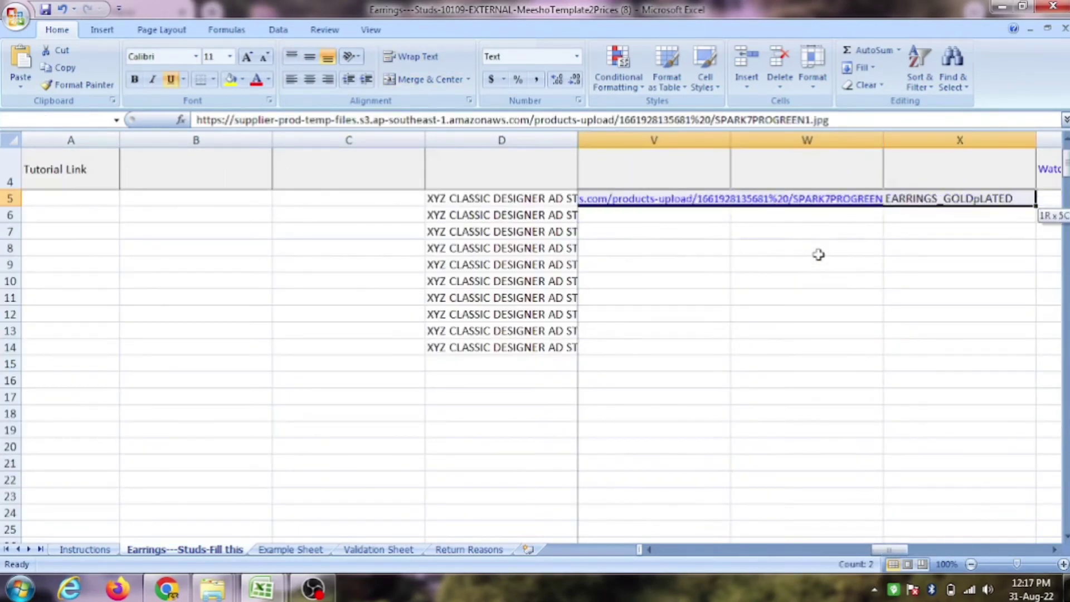
{"action": "key", "text": "shift+Right"}
{"action": "key", "text": "shift+Down"}
{"action": "key", "text": "shift+Down"}
{"action": "key", "text": "shift+Down"}
{"action": "key", "text": "shift+Down"}
{"action": "key", "text": "shift+Down"}
{"action": "key", "text": "shift+Down"}
{"action": "key", "text": "shift+Down"}
{"action": "key", "text": "shift+Down"}
{"action": "key", "text": "shift+Down"}
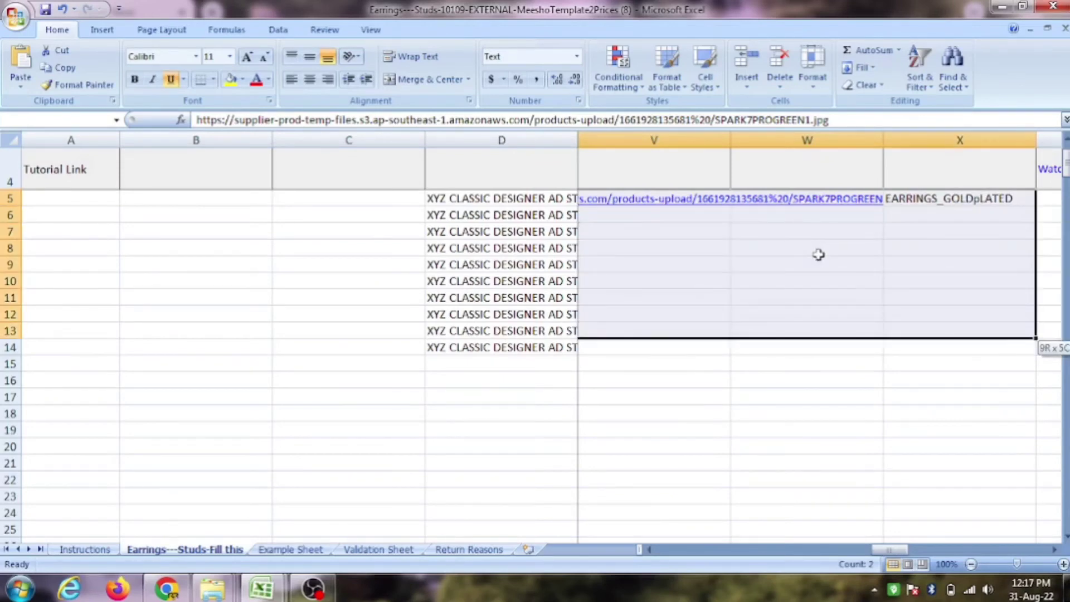
{"action": "key", "text": "ctrl+d"}
{"action": "key", "text": "Up"}
{"action": "key", "text": "Down"}
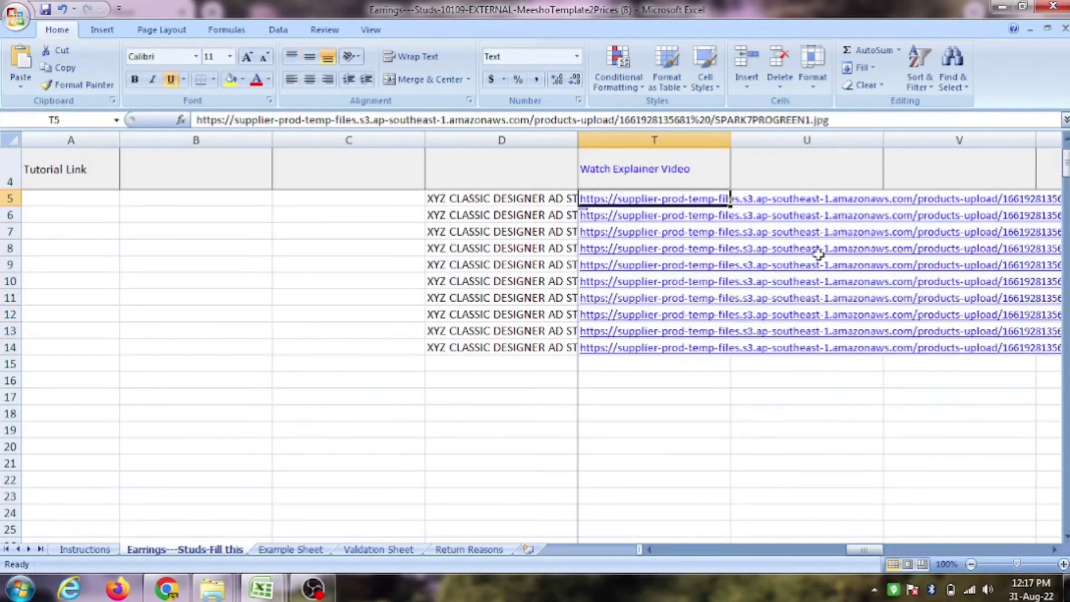
Change the second product's identifier in X6 to EARRINGS_SILVER
{"action": "key", "text": "Right"}
{"action": "key", "text": "Right"}
{"action": "key", "text": "Right"}
{"action": "key", "text": "Right"}
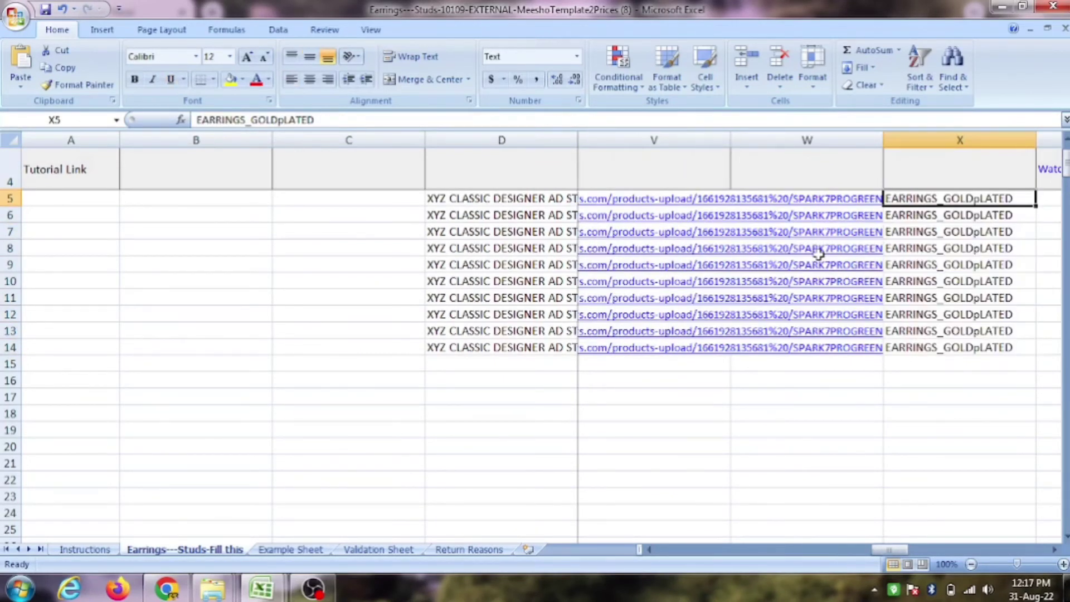
{"action": "key", "text": "Down"}
{"action": "key", "text": "F2"}
{"action": "key", "text": "BackSpace"}
{"action": "key", "text": "BackSpace"}
{"action": "key", "text": "BackSpace"}
{"action": "key", "text": "BackSpace"}
{"action": "key", "text": "BackSpace"}
{"action": "key", "text": "BackSpace"}
{"action": "key", "text": "BackSpace"}
{"action": "key", "text": "BackSpace"}
{"action": "key", "text": "BackSpace"}
{"action": "key", "text": "BackSpace"}
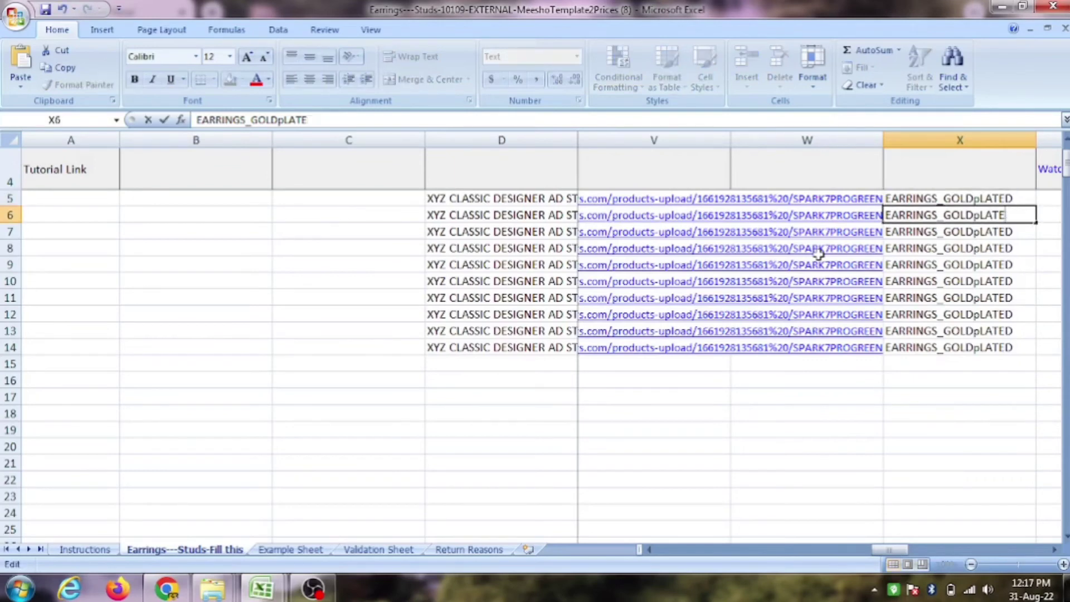
{"action": "type", "text": "SILVER"}
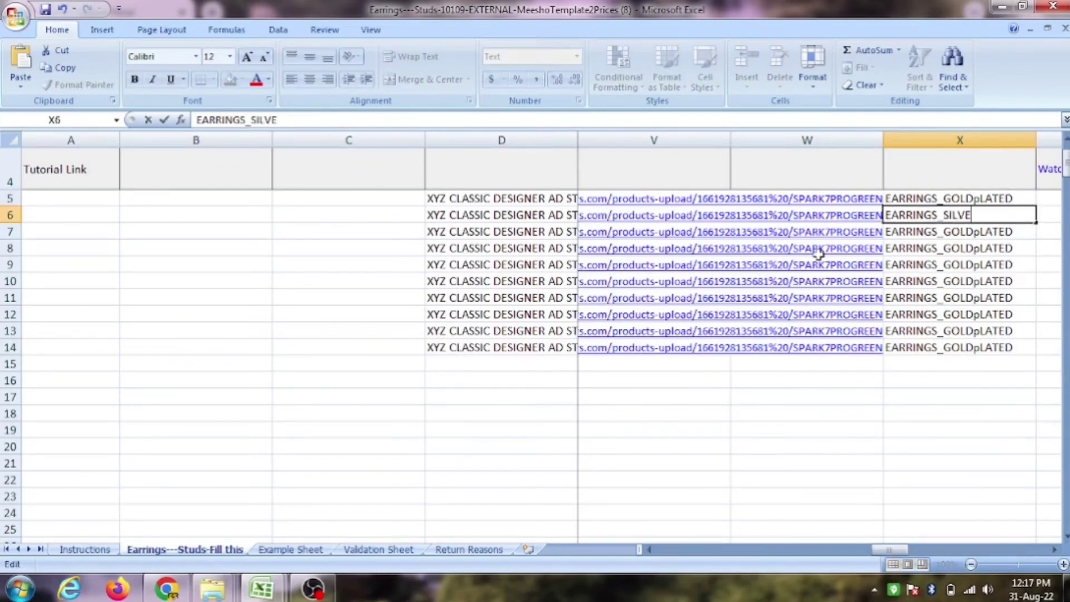
{"action": "key", "text": "Return"}
Change the third product's identifier in X7 to EARRINGS_RED
{"action": "key", "text": "F2"}
{"action": "key", "text": "BackSpace"}
{"action": "key", "text": "BackSpace"}
{"action": "key", "text": "BackSpace"}
{"action": "key", "text": "BackSpace"}
{"action": "key", "text": "BackSpace"}
{"action": "key", "text": "BackSpace"}
{"action": "key", "text": "BackSpace"}
{"action": "key", "text": "BackSpace"}
{"action": "key", "text": "BackSpace"}
{"action": "key", "text": "BackSpace"}
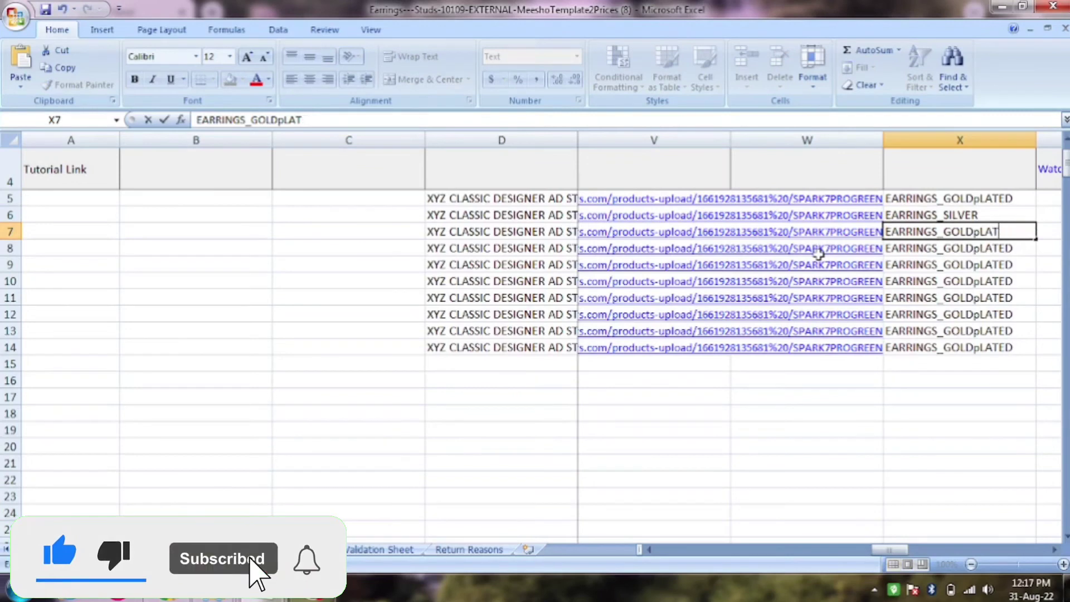
{"action": "type", "text": "RED"}
{"action": "key", "text": "Return"}
Change the fourth product's identifier in X8 to EARRINGS_GREEN
{"action": "key", "text": "F2"}
{"action": "key", "text": "BackSpace"}
{"action": "key", "text": "BackSpace"}
{"action": "key", "text": "BackSpace"}
{"action": "key", "text": "BackSpace"}
{"action": "key", "text": "BackSpace"}
{"action": "key", "text": "BackSpace"}
{"action": "key", "text": "BackSpace"}
{"action": "key", "text": "BackSpace"}
{"action": "key", "text": "BackSpace"}
{"action": "key", "text": "BackSpace"}
{"action": "type", "text": "GREEN"}
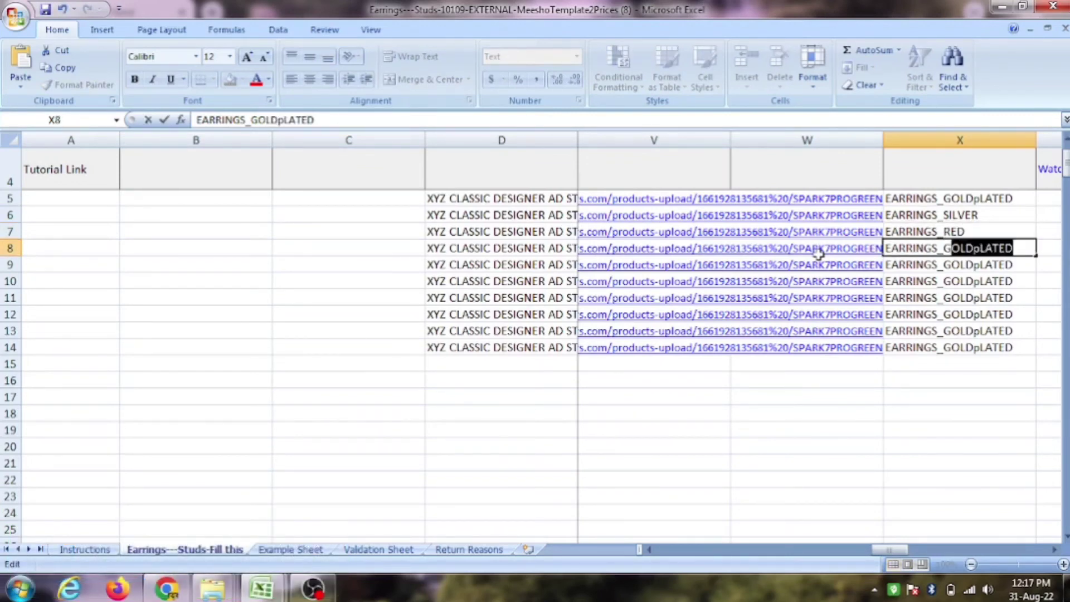
{"action": "key", "text": "Return"}
Change the fifth product's identifier in X9 to EARRINGS_GREY
{"action": "key", "text": "BackSpace"}
{"action": "key", "text": "BackSpace"}
{"action": "key", "text": "BackSpace"}
{"action": "key", "text": "BackSpace"}
{"action": "key", "text": "BackSpace"}
{"action": "key", "text": "BackSpace"}
{"action": "key", "text": "BackSpace"}
{"action": "key", "text": "BackSpace"}
{"action": "key", "text": "BackSpace"}
{"action": "key", "text": "BackSpace"}
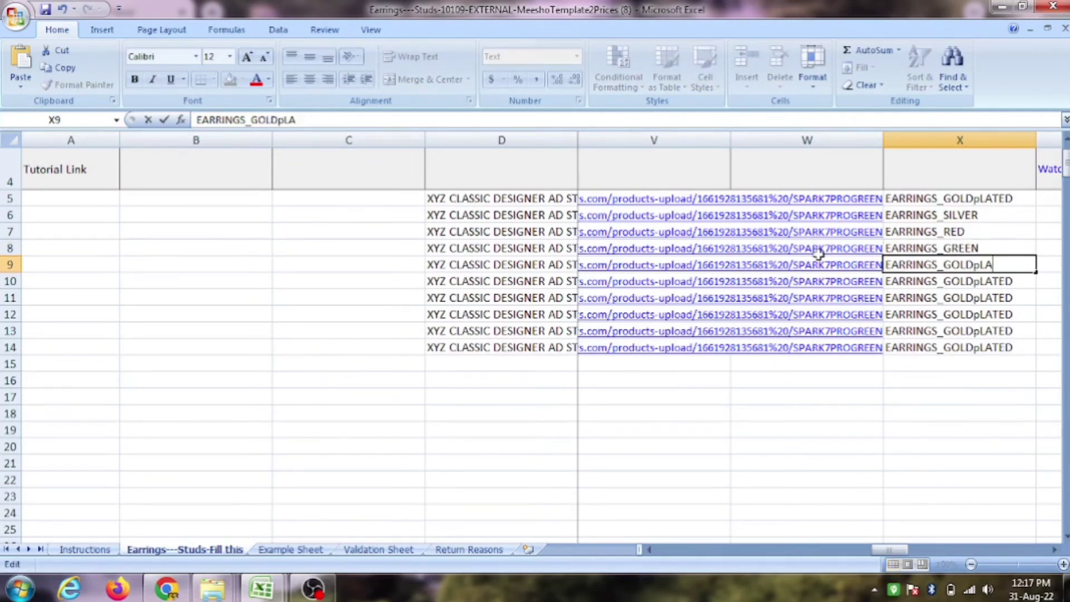
{"action": "type", "text": "GREY"}
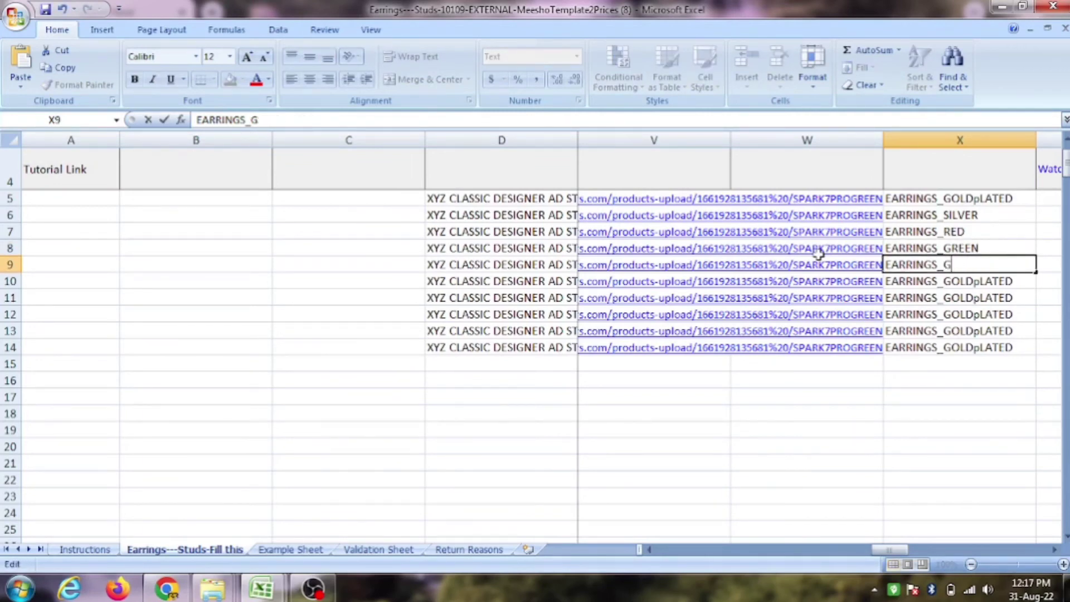
{"action": "key", "text": "Return"}
Change the sixth product's identifier in X10 to EARRINGS_ORANGE
{"action": "key", "text": "F2"}
{"action": "key", "text": "BackSpace"}
{"action": "key", "text": "BackSpace"}
{"action": "key", "text": "BackSpace"}
{"action": "key", "text": "BackSpace"}
{"action": "key", "text": "BackSpace"}
{"action": "key", "text": "BackSpace"}
{"action": "key", "text": "BackSpace"}
{"action": "key", "text": "BackSpace"}
{"action": "key", "text": "BackSpace"}
{"action": "key", "text": "BackSpace"}
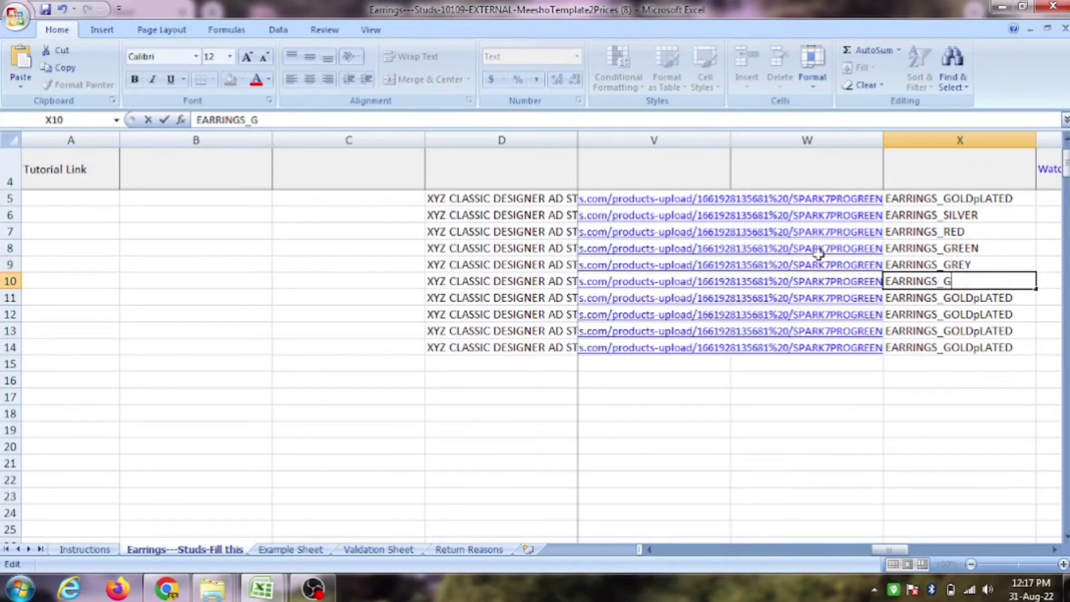
{"action": "type", "text": "ORAN"}
{"action": "key", "text": "Return"}
Change the seventh product's identifier in X11 to EARRINGS_BLUE
{"action": "key", "text": "F2"}
{"action": "key", "text": "BackSpace"}
{"action": "key", "text": "BackSpace"}
{"action": "key", "text": "BackSpace"}
{"action": "key", "text": "BackSpace"}
{"action": "key", "text": "BackSpace"}
{"action": "key", "text": "BackSpace"}
{"action": "key", "text": "BackSpace"}
{"action": "key", "text": "BackSpace"}
{"action": "key", "text": "BackSpace"}
{"action": "key", "text": "BackSpace"}
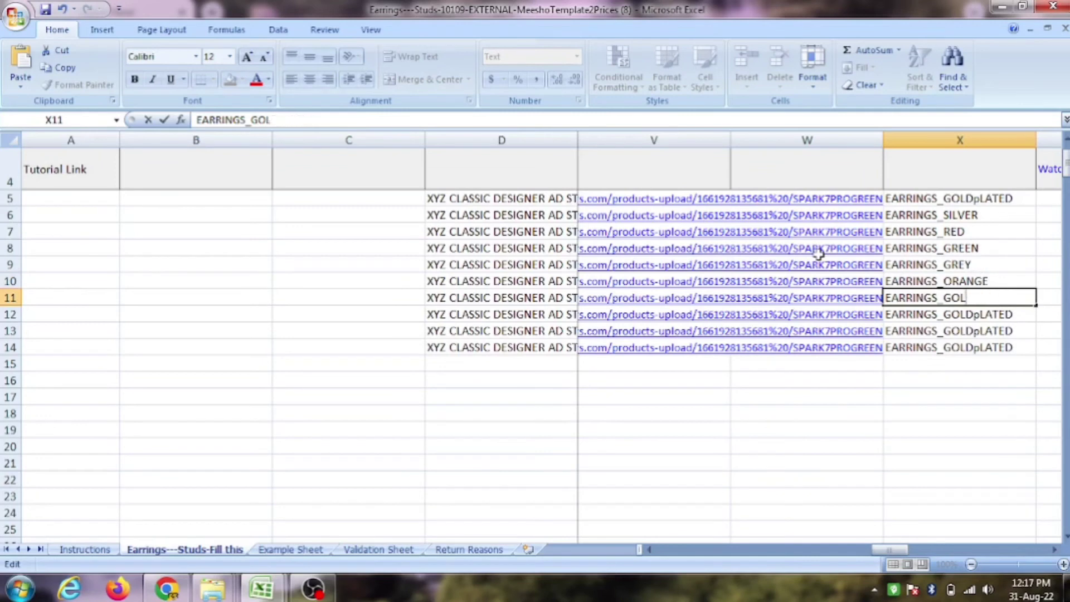
{"action": "type", "text": "BLUE"}
{"action": "key", "text": "Return"}
Change the eighth product's identifier in X12 to EARRINGS_PURPLE
{"action": "key", "text": "F2"}
{"action": "key", "text": "BackSpace"}
{"action": "key", "text": "BackSpace"}
{"action": "key", "text": "BackSpace"}
{"action": "key", "text": "BackSpace"}
{"action": "key", "text": "BackSpace"}
{"action": "key", "text": "BackSpace"}
{"action": "key", "text": "BackSpace"}
{"action": "key", "text": "BackSpace"}
{"action": "key", "text": "BackSpace"}
{"action": "type", "text": "PURPLE"}
{"action": "key", "text": "Return"}
Change the ninth product's identifier in X13 to EARRINGS_YELLOW
{"action": "key", "text": "F2"}
{"action": "key", "text": "BackSpace"}
{"action": "key", "text": "BackSpace"}
{"action": "key", "text": "BackSpace"}
{"action": "key", "text": "BackSpace"}
{"action": "key", "text": "BackSpace"}
{"action": "key", "text": "BackSpace"}
{"action": "key", "text": "BackSpace"}
{"action": "key", "text": "BackSpace"}
{"action": "key", "text": "BackSpace"}
{"action": "key", "text": "BackSpace"}
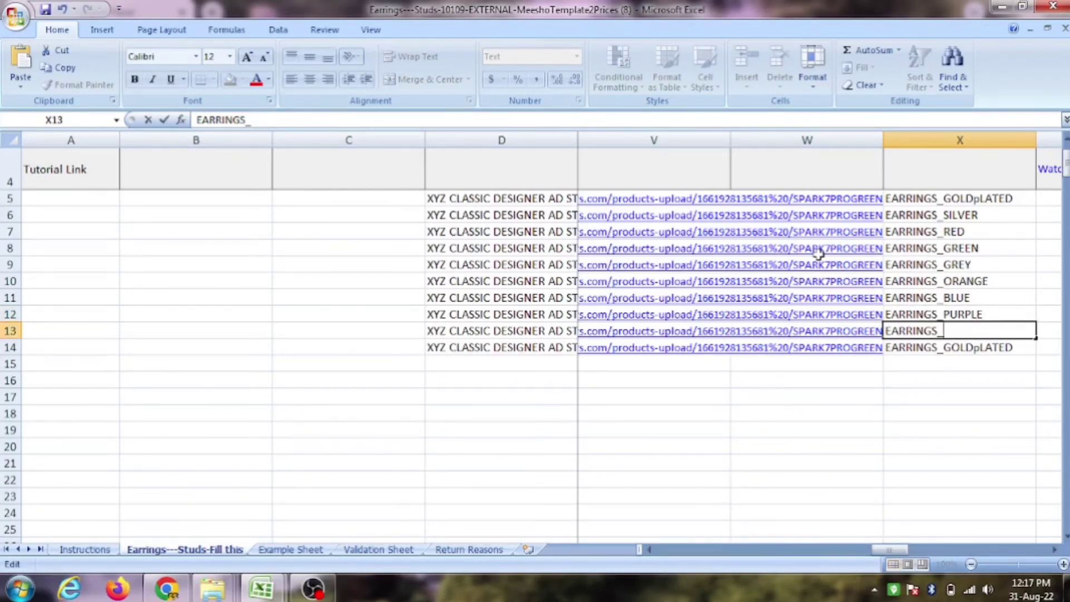
{"action": "type", "text": "YELLOW"}
{"action": "key", "text": "Return"}
Replace the last product's identifier in X14 with EARRINGS_PINK, based on the entry above it
{"action": "key", "text": "ctrl+apostrophe"}
{"action": "key", "text": "BackSpace"}
{"action": "key", "text": "BackSpace"}
{"action": "key", "text": "BackSpace"}
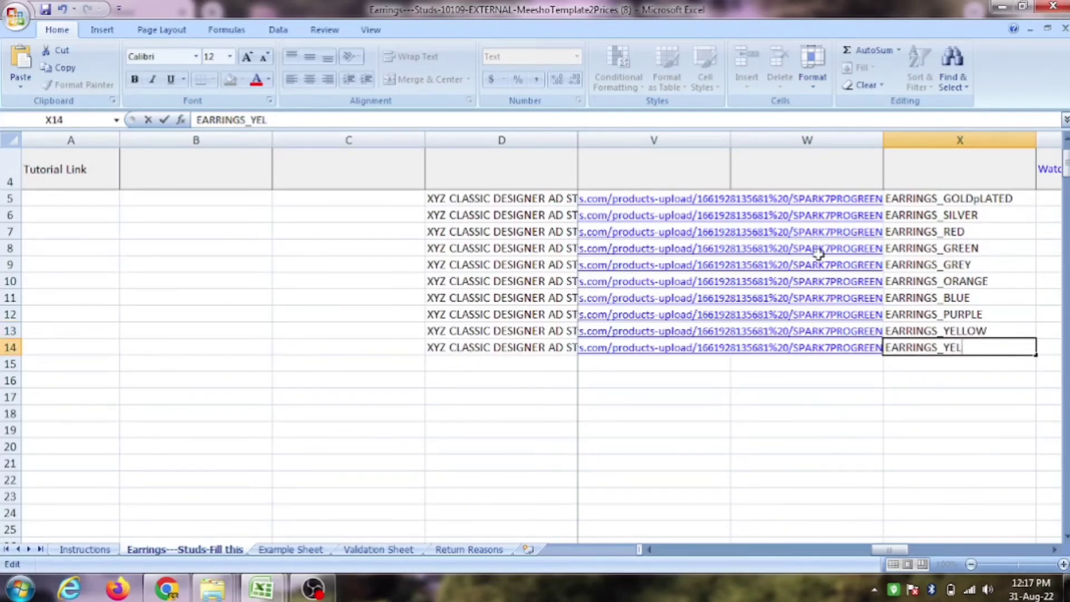
{"action": "type", "text": "PIN"}
{"action": "key", "text": "BackSpace"}
{"action": "type", "text": "NK"}
{"action": "key", "text": "Return"}
{"action": "key", "text": "ctrl+Up"}
{"action": "key", "text": "ctrl+Up"}
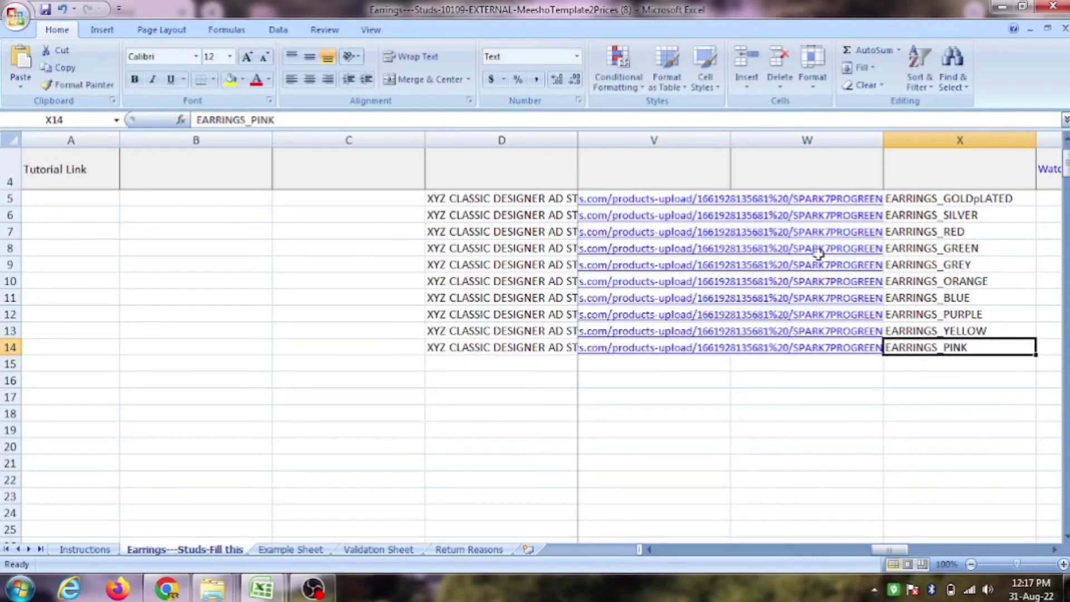
Copy the first product's XYZ entry in column Z and Group 01 in column AA down through row 14
{"action": "key", "text": "ctrl+Right"}
{"action": "key", "text": "shift+Down"}
{"action": "key", "text": "shift+Down"}
{"action": "key", "text": "shift+Down"}
{"action": "key", "text": "shift+Down"}
{"action": "key", "text": "shift+Down"}
{"action": "key", "text": "shift+Down"}
{"action": "key", "text": "shift+Down"}
{"action": "key", "text": "shift+Down"}
{"action": "key", "text": "shift+Down"}
{"action": "key", "text": "shift+Down"}
{"action": "key", "text": "shift+Up"}
{"action": "key", "text": "ctrl+d"}
Check the group entries in column AA across all ten product rows
{"action": "key", "text": "Right"}
{"action": "key", "text": "Down"}
{"action": "key", "text": "Down"}
{"action": "key", "text": "Down"}
{"action": "key", "text": "Down"}
{"action": "key", "text": "Down"}
{"action": "key", "text": "Down"}
{"action": "key", "text": "Down"}
{"action": "key", "text": "Down"}
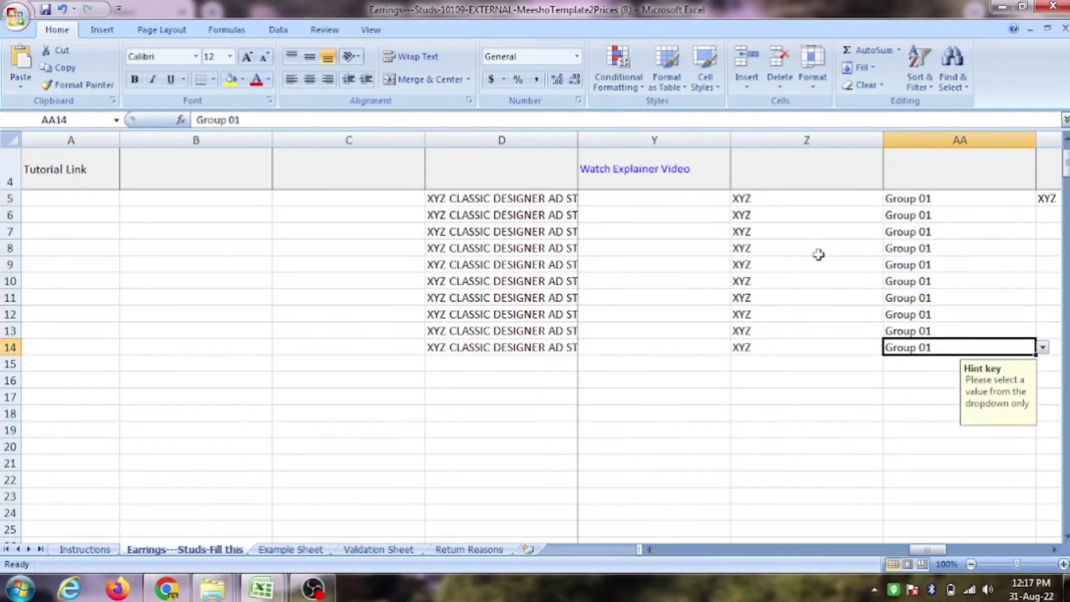
{"action": "key", "text": "Up"}
{"action": "key", "text": "Up"}
{"action": "key", "text": "Up"}
{"action": "key", "text": "Up"}
{"action": "key", "text": "Up"}
{"action": "key", "text": "Up"}
{"action": "key", "text": "Up"}
{"action": "key", "text": "Up"}
{"action": "key", "text": "shift+ctrl+Down"}
{"action": "key", "text": "Down"}
{"action": "key", "text": "Down"}
{"action": "key", "text": "Down"}
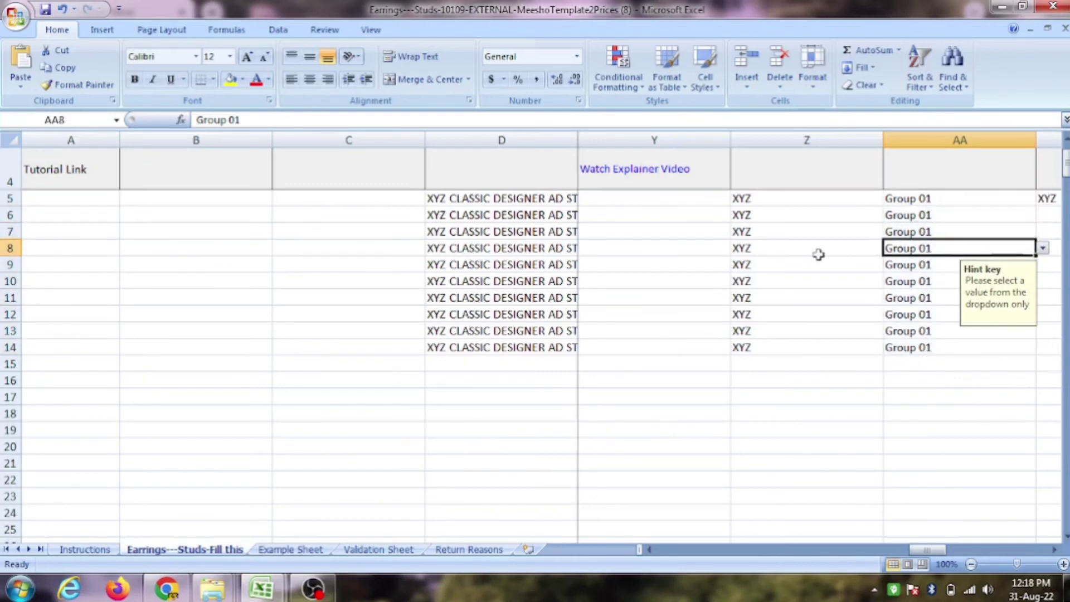
{"action": "key", "text": "Down"}
{"action": "key", "text": "Down"}
Fill the first product's XYZ entry in column AB down through row 14
{"action": "key", "text": "Right"}
{"action": "key", "text": "Up"}
{"action": "key", "text": "Up"}
{"action": "key", "text": "Up"}
{"action": "key", "text": "Up"}
{"action": "key", "text": "Up"}
{"action": "key", "text": "shift+Down"}
{"action": "key", "text": "shift+Down"}
{"action": "key", "text": "shift+Down"}
{"action": "key", "text": "shift+Down"}
{"action": "key", "text": "shift+Down"}
{"action": "key", "text": "shift+Down"}
{"action": "key", "text": "shift+Down"}
{"action": "key", "text": "shift+Down"}
{"action": "key", "text": "shift+Down"}
{"action": "key", "text": "shift+Down"}
{"action": "key", "text": "shift+Up"}
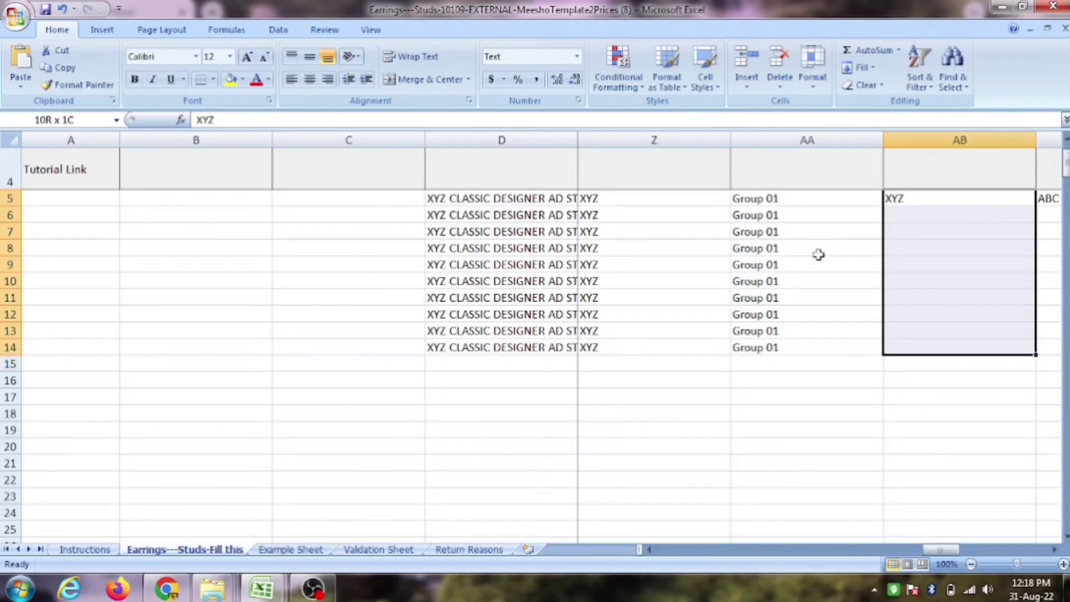
{"action": "key", "text": "ctrl+d"}
Fill ABC TRADERS in column AC down from row 5 through row 14
{"action": "key", "text": "Right"}
{"action": "key", "text": "shift+Down"}
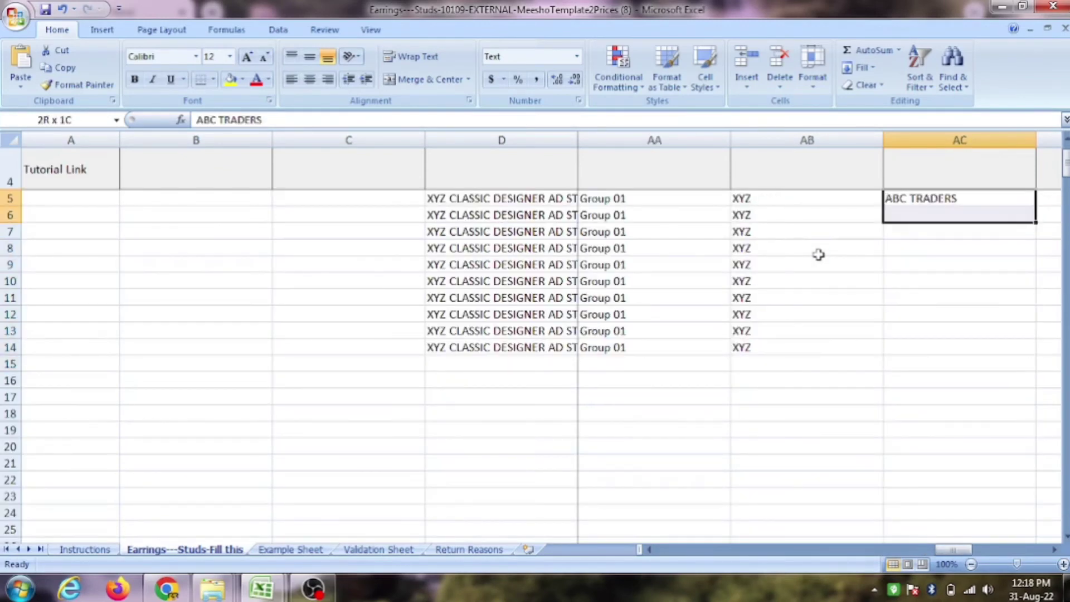
{"action": "key", "text": "shift+Down"}
{"action": "key", "text": "shift+Down"}
{"action": "key", "text": "shift+Down"}
{"action": "key", "text": "shift+Down"}
{"action": "key", "text": "shift+Down"}
{"action": "key", "text": "shift+Down"}
{"action": "key", "text": "shift+Down"}
{"action": "key", "text": "shift+Down"}
{"action": "key", "text": "shift+Down"}
{"action": "key", "text": "shift+Up"}
{"action": "key", "text": "ctrl+d"}
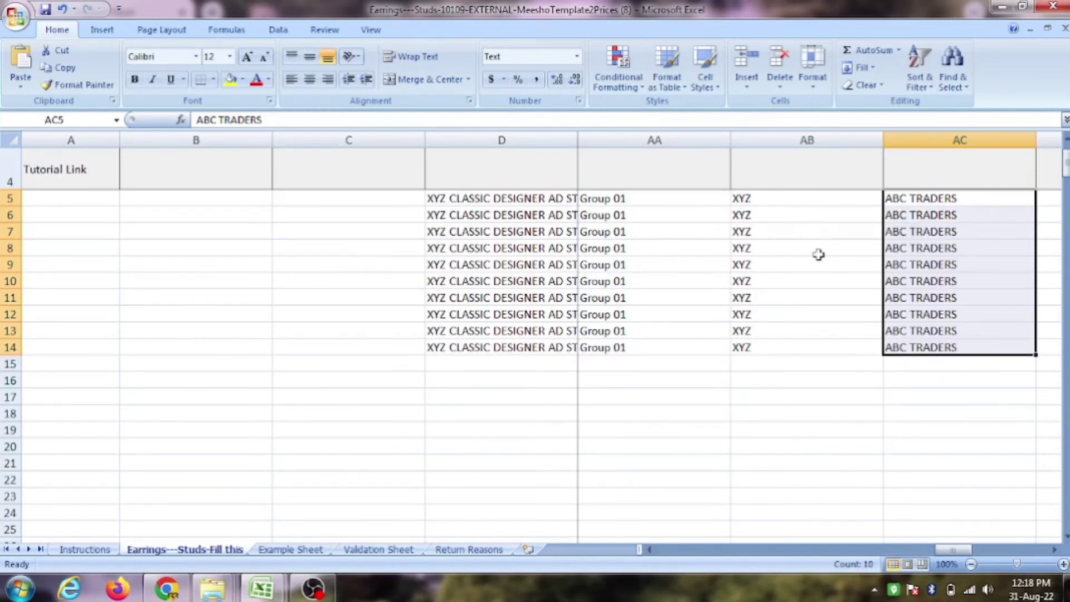
Review the entries copied into columns Y through AE for the product rows
{"action": "key", "text": "Right"}
{"action": "key", "text": "Right"}
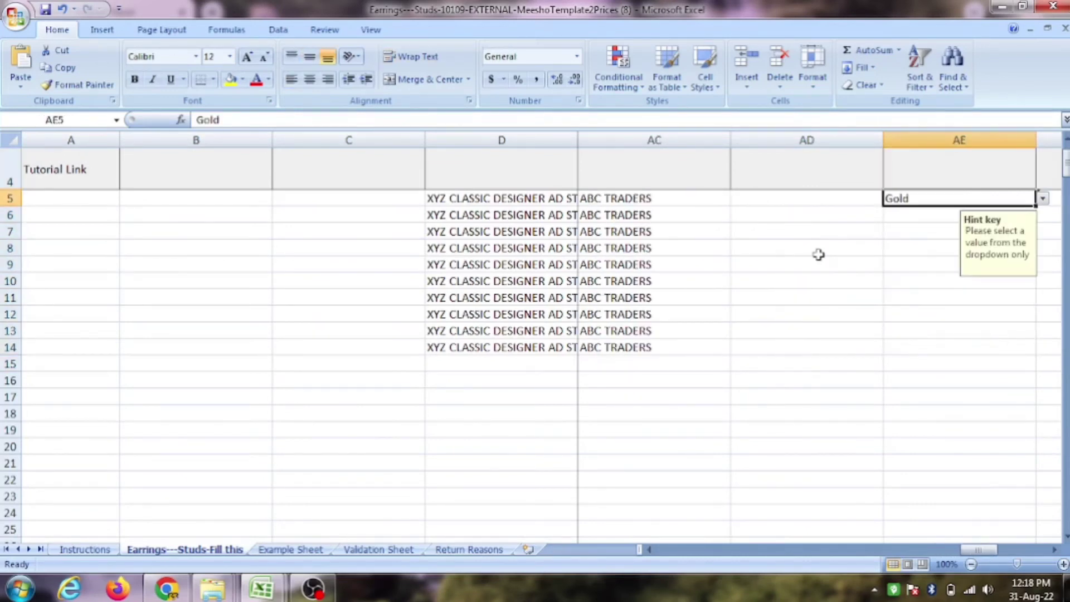
{"action": "key", "text": "Left"}
{"action": "key", "text": "Left"}
{"action": "key", "text": "Left"}
{"action": "key", "text": "Left"}
{"action": "key", "text": "Left"}
{"action": "key", "text": "Left"}
{"action": "key", "text": "Left"}
{"action": "key", "text": "Left"}
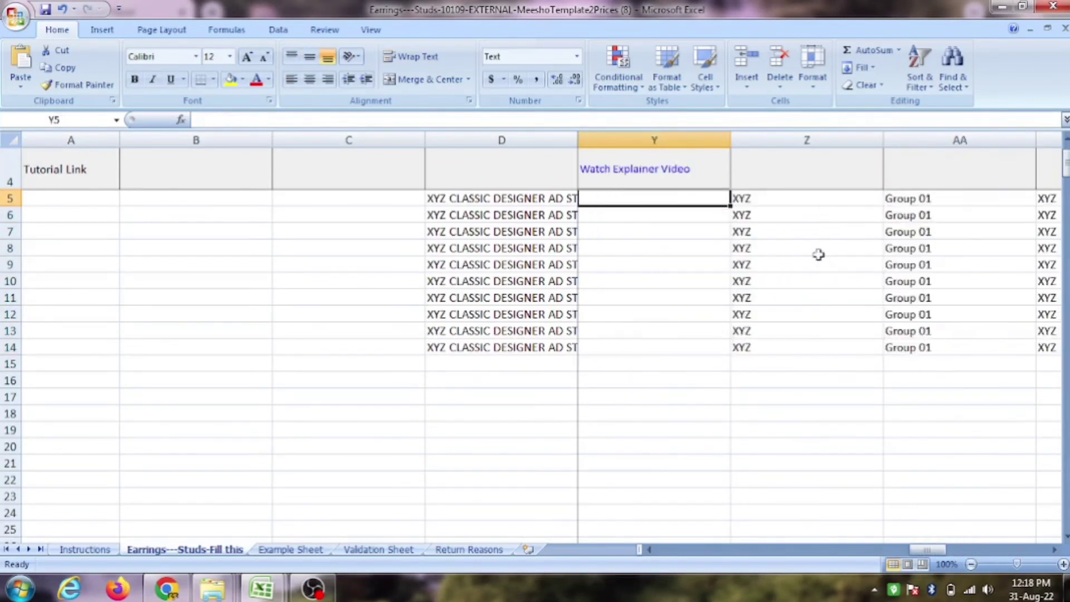
{"action": "key", "text": "Right"}
{"action": "key", "text": "Down"}
{"action": "key", "text": "Down"}
{"action": "key", "text": "Right"}
{"action": "key", "text": "Right"}
{"action": "key", "text": "Right"}
{"action": "key", "text": "Right"}
{"action": "key", "text": "Right"}
{"action": "key", "text": "Right"}
{"action": "key", "text": "Right"}
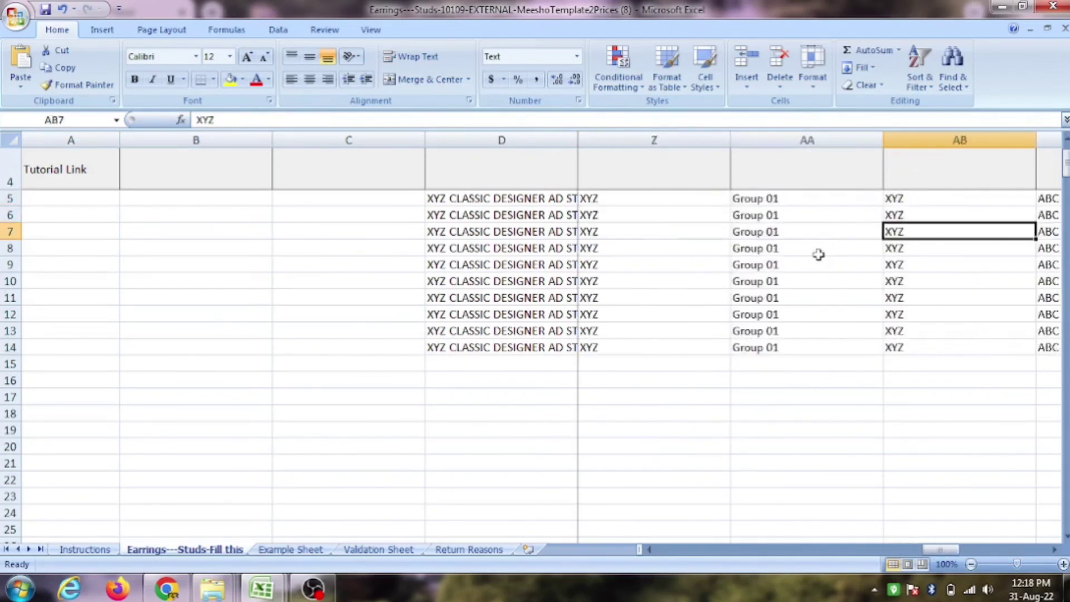
Choose Silver as the second product's colour in AE6 from the list of allowed values
{"action": "key", "text": "Up"}
{"action": "key", "text": "Up"}
{"action": "key", "text": "Down"}
{"action": "key", "text": "alt+Down"}
{"action": "key", "text": "Down"}
{"action": "key", "text": "Down"}
{"action": "key", "text": "Down"}
{"action": "key", "text": "Down"}
{"action": "key", "text": "Down"}
{"action": "key", "text": "Down"}
{"action": "key", "text": "Down"}
{"action": "key", "text": "Down"}
{"action": "key", "text": "Down"}
{"action": "key", "text": "Down"}
{"action": "key", "text": "Down"}
{"action": "key", "text": "Down"}
{"action": "key", "text": "Down"}
{"action": "key", "text": "Down"}
{"action": "key", "text": "Down"}
{"action": "key", "text": "Down"}
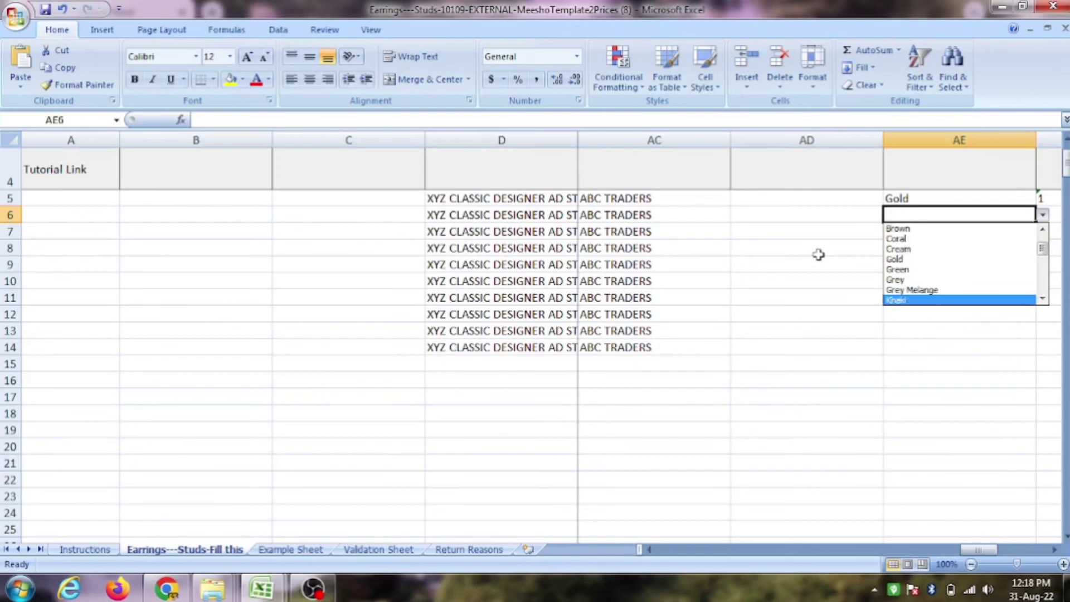
{"action": "key", "text": "Down"}
{"action": "key", "text": "Down"}
{"action": "key", "text": "Down"}
{"action": "key", "text": "Down"}
{"action": "key", "text": "Down"}
{"action": "key", "text": "Down"}
{"action": "key", "text": "Down"}
{"action": "key", "text": "Down"}
{"action": "key", "text": "Down"}
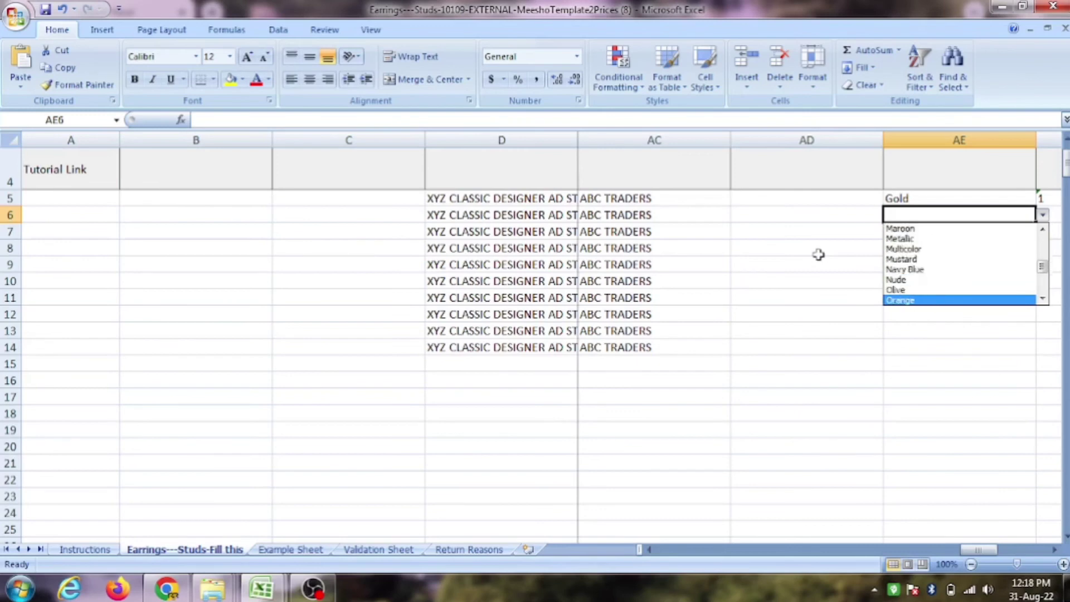
{"action": "key", "text": "Down"}
{"action": "key", "text": "Down"}
{"action": "key", "text": "Up"}
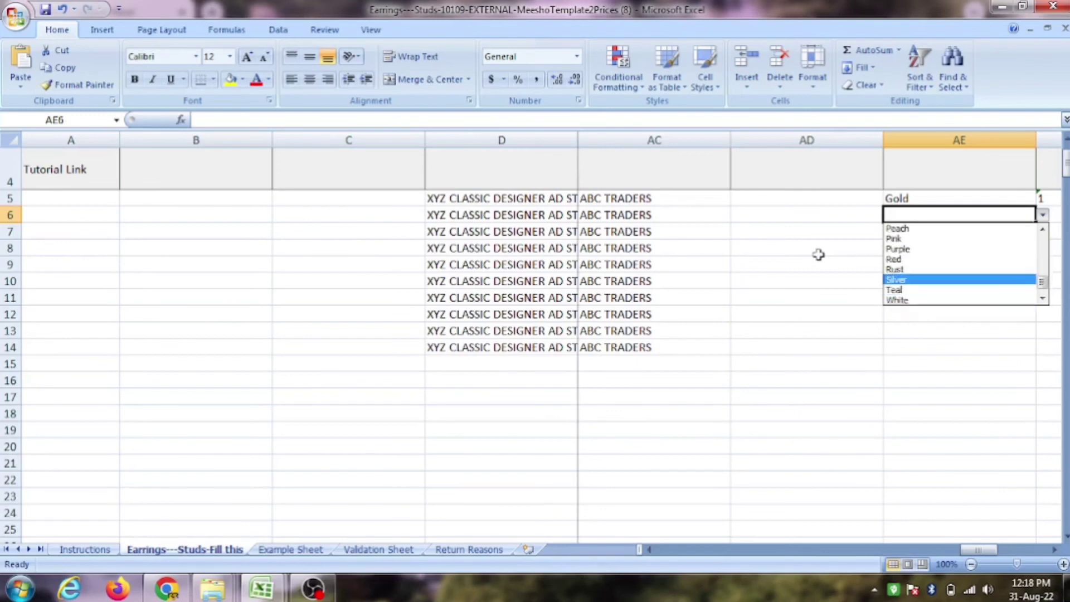
{"action": "key", "text": "Return"}
{"action": "key", "text": "shift+Down"}
{"action": "key", "text": "shift+Down"}
{"action": "key", "text": "shift+Down"}
{"action": "key", "text": "shift+Down"}
{"action": "key", "text": "shift+Down"}
{"action": "key", "text": "shift+Down"}
{"action": "key", "text": "shift+Down"}
{"action": "key", "text": "shift+Down"}
Fill the value 1 in column AF down from row 5 through row 14
{"action": "key", "text": "Right"}
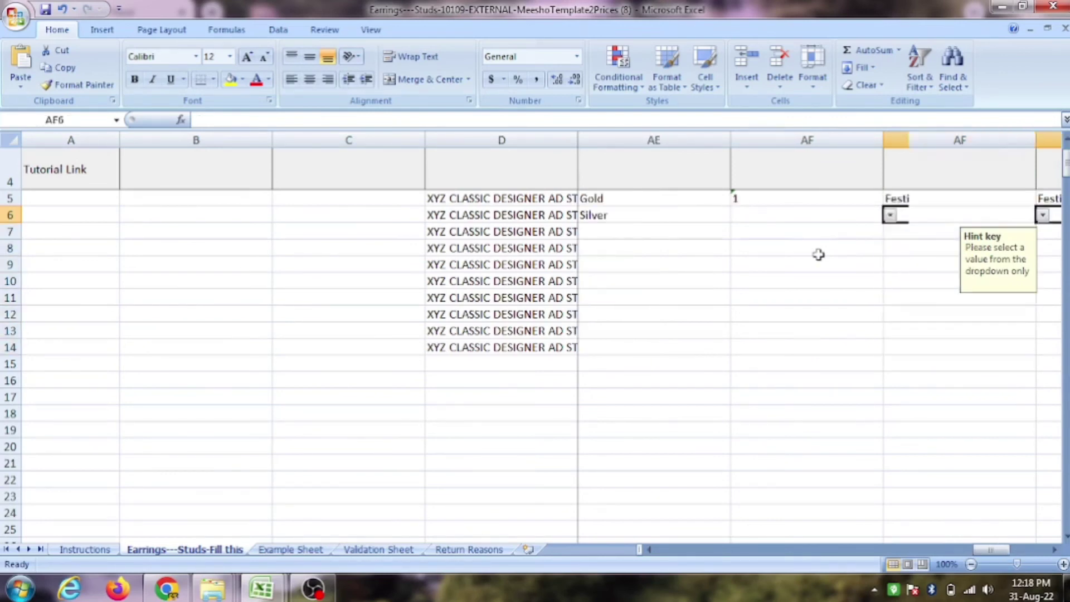
{"action": "key", "text": "Up"}
{"action": "key", "text": "shift+Down"}
{"action": "key", "text": "shift+Down"}
{"action": "key", "text": "shift+Down"}
{"action": "key", "text": "shift+Down"}
{"action": "key", "text": "shift+Down"}
{"action": "key", "text": "shift+Down"}
{"action": "key", "text": "shift+Down"}
{"action": "key", "text": "shift+Down"}
{"action": "key", "text": "shift+Down"}
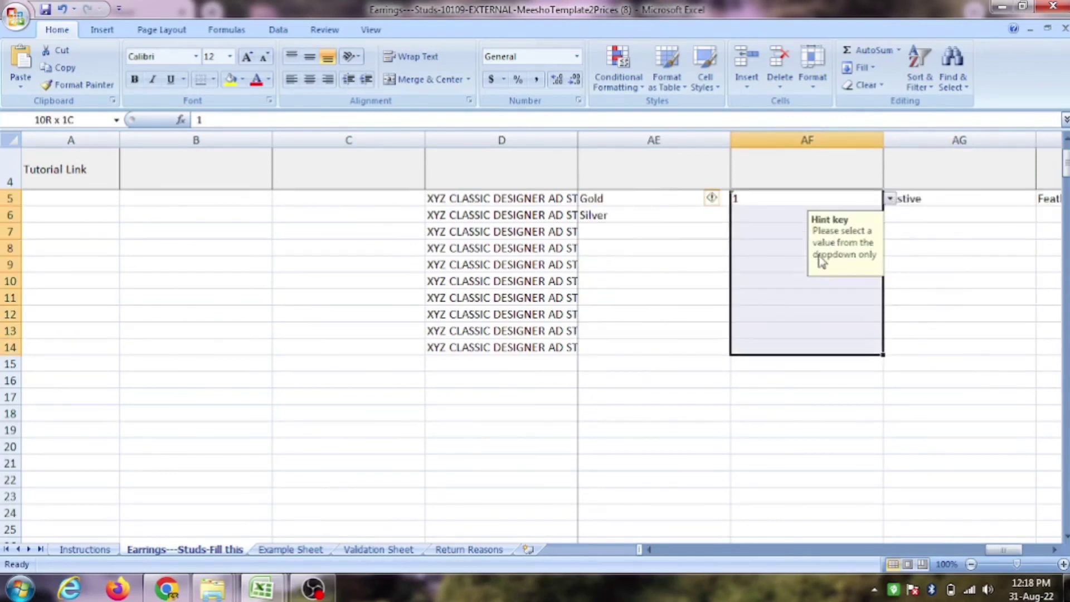
{"action": "key", "text": "ctrl+d"}
Fill Festive, Feather and Drop Earrings in columns AG through AI down from row 5 through row 14
{"action": "key", "text": "Right"}
{"action": "key", "text": "shift+Right"}
{"action": "key", "text": "shift+Right"}
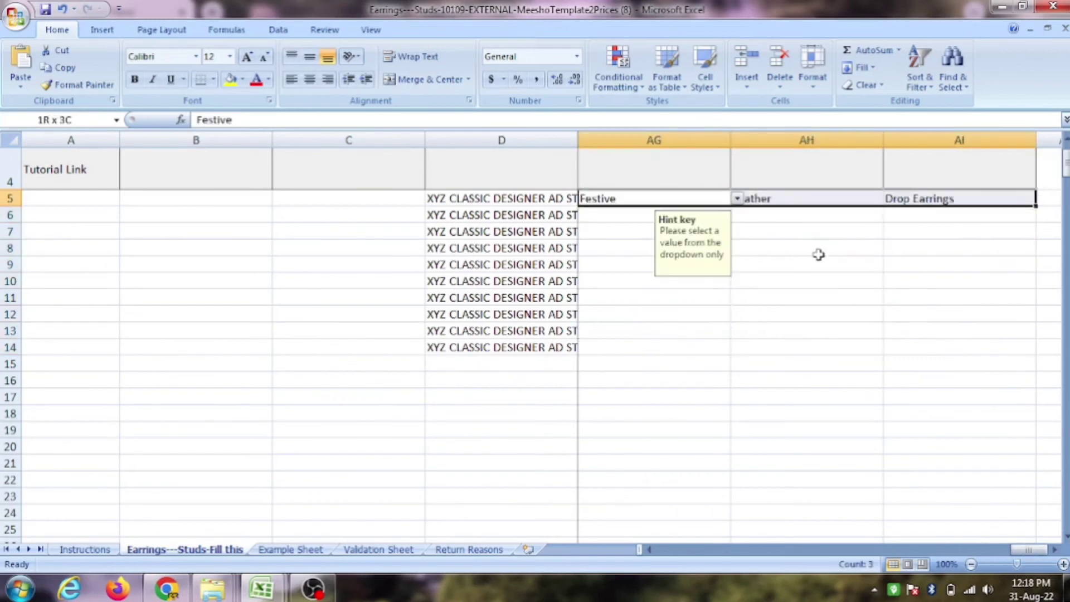
{"action": "key", "text": "shift+Right"}
{"action": "key", "text": "shift+Left"}
{"action": "key", "text": "shift+Down"}
{"action": "key", "text": "shift+Down"}
{"action": "key", "text": "shift+Down"}
{"action": "key", "text": "shift+Down"}
{"action": "key", "text": "shift+Down"}
{"action": "key", "text": "shift+Down"}
{"action": "key", "text": "shift+Down"}
{"action": "key", "text": "shift+Down"}
{"action": "key", "text": "shift+Down"}
{"action": "key", "text": "shift+Down"}
{"action": "key", "text": "shift+Up"}
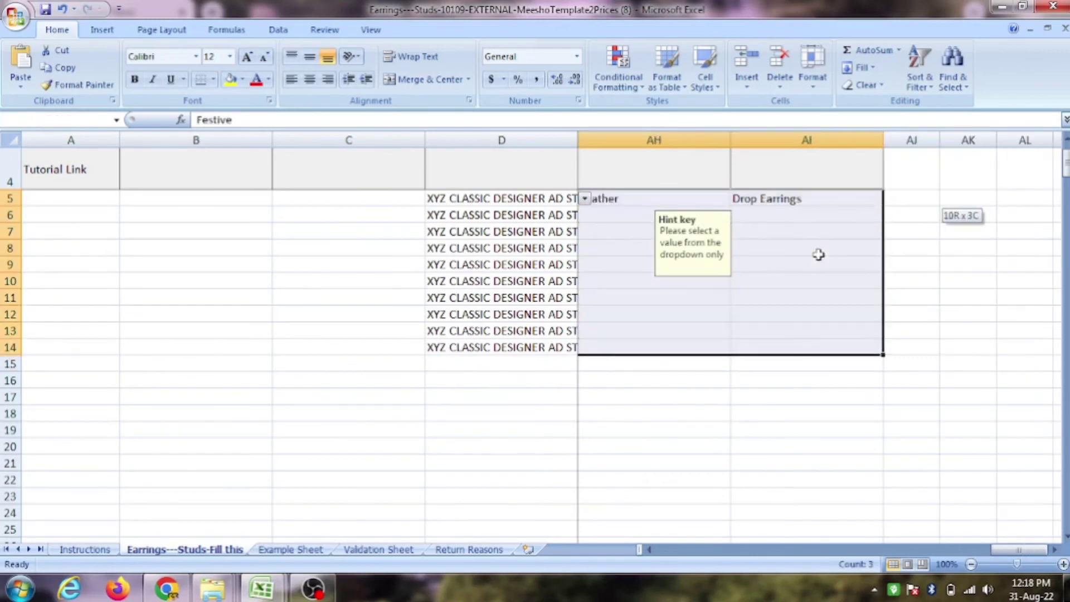
{"action": "key", "text": "ctrl+d"}
Review the filled product rows from column AI back to the product name column D
{"action": "key", "text": "Left"}
{"action": "key", "text": "Left"}
{"action": "key", "text": "Left"}
{"action": "key", "text": "Left"}
{"action": "key", "text": "Left"}
{"action": "key", "text": "Left"}
{"action": "key", "text": "Left"}
{"action": "key", "text": "Left"}
{"action": "key", "text": "Left"}
{"action": "key", "text": "Left"}
{"action": "key", "text": "Left"}
{"action": "key", "text": "Left"}
{"action": "key", "text": "Left"}
{"action": "key", "text": "Left"}
{"action": "key", "text": "Left"}
{"action": "key", "text": "Left"}
{"action": "key", "text": "Left"}
{"action": "key", "text": "Left"}
{"action": "key", "text": "Left"}
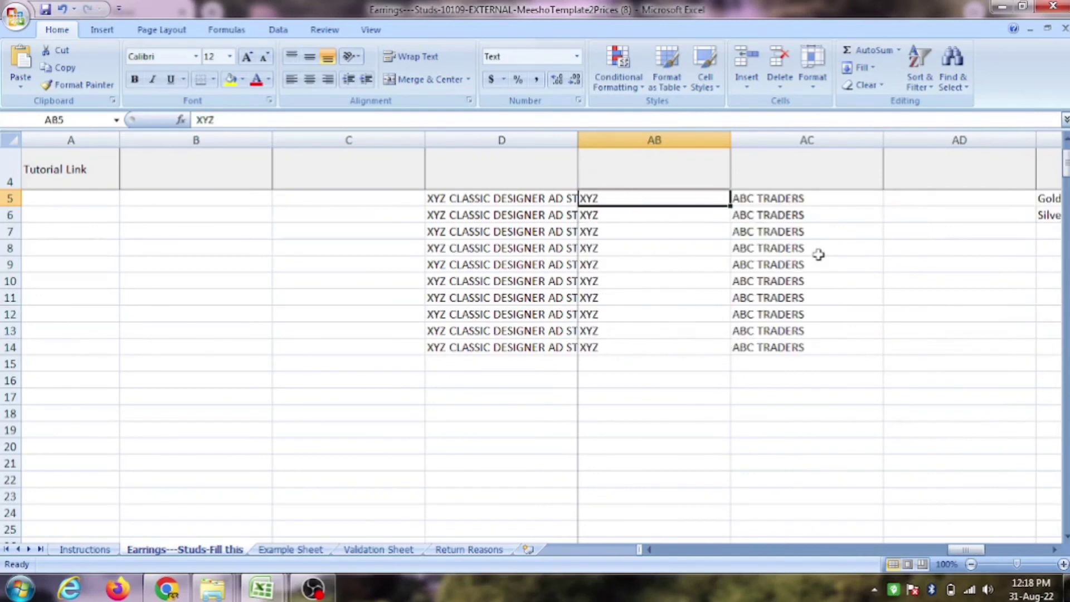
{"action": "key", "text": "Left"}
{"action": "key", "text": "Left"}
{"action": "key", "text": "Left"}
{"action": "key", "text": "Left"}
{"action": "key", "text": "Left"}
{"action": "key", "text": "Left"}
{"action": "key", "text": "Left"}
{"action": "key", "text": "Left"}
{"action": "key", "text": "Left"}
{"action": "key", "text": "Left"}
{"action": "key", "text": "Left"}
{"action": "key", "text": "Left"}
{"action": "key", "text": "Left"}
{"action": "key", "text": "Right"}
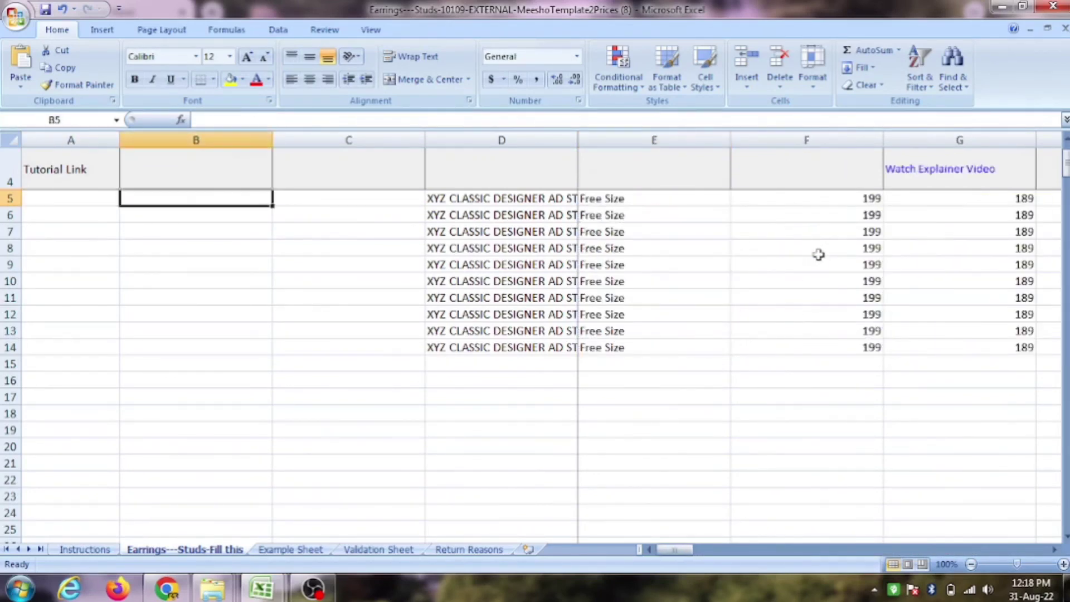
{"action": "key", "text": "Right"}
{"action": "key", "text": "Right"}
Save the workbook to the Desktop as Earrings---Studs-10109-EXTERNAL-MeeshoTemplate2Prices in Excel Workbook format and close it
{"action": "key", "text": "ctrl+Home"}
{"action": "key", "text": "Down"}
{"action": "key", "text": "Down"}
{"action": "key", "text": "Down"}
{"action": "key", "text": "Down"}
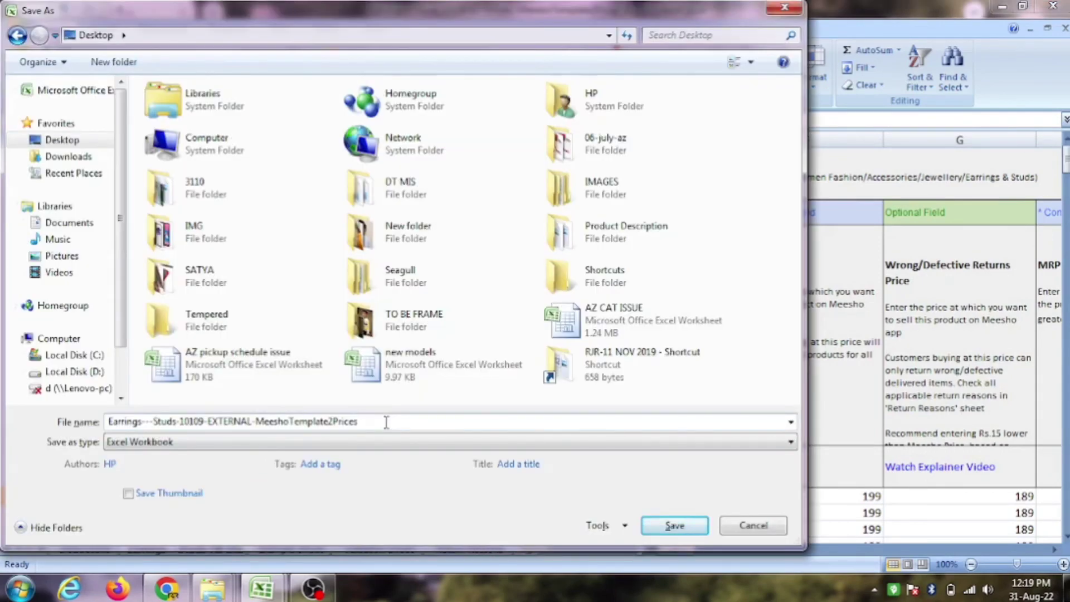
{"action": "key", "text": "Return"}
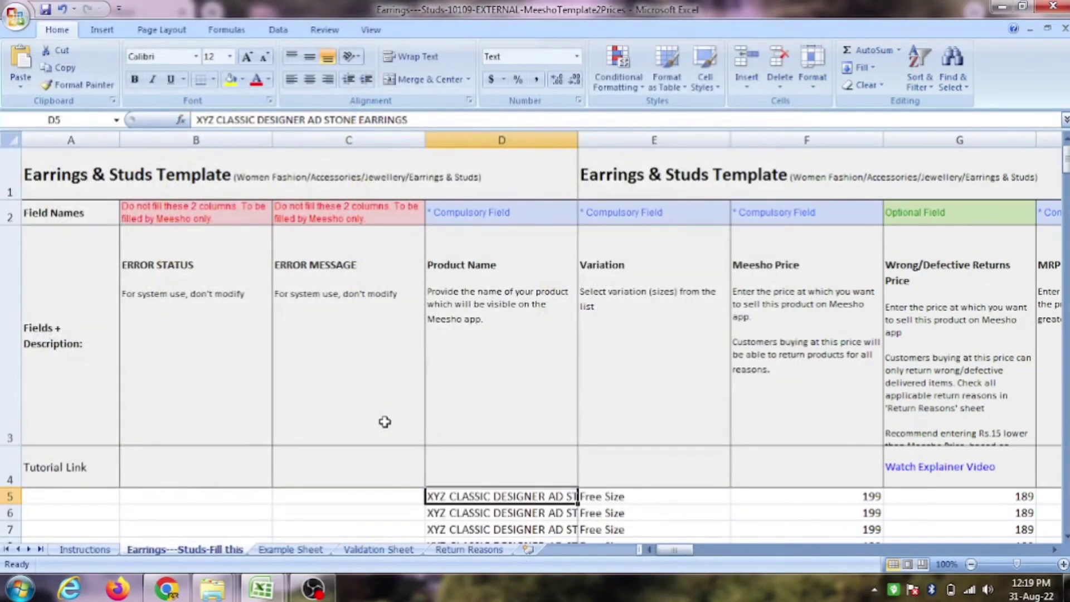
{"action": "left_click", "coordinate": [1057, 6]}
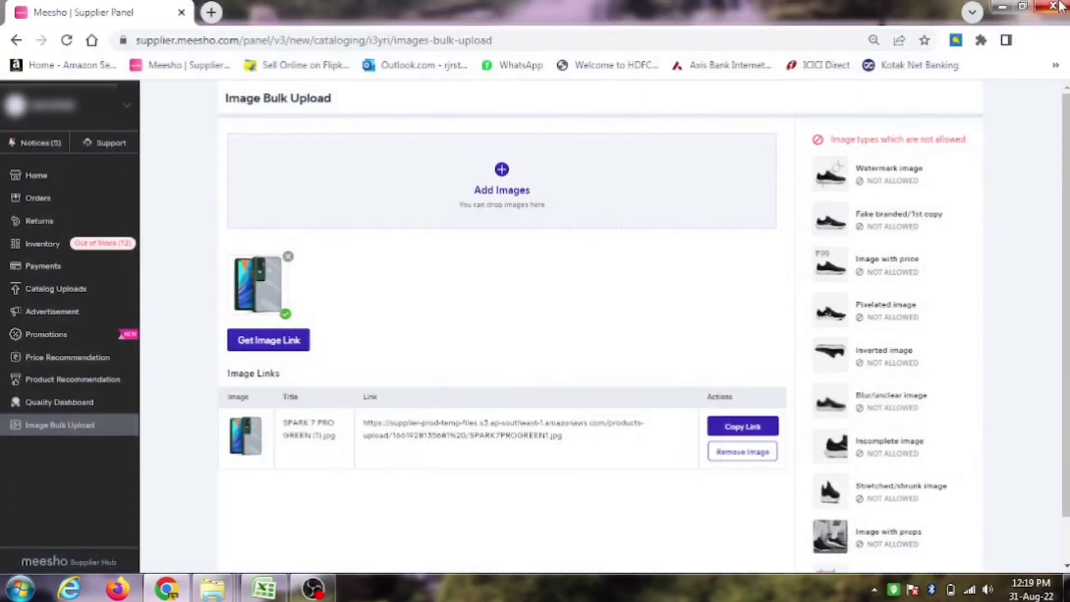
{"action": "key", "text": "alt+Tab"}
{"action": "key", "text": "alt+Tab"}
{"action": "key", "text": "alt+Tab"}
{"action": "key", "text": "alt+Tab"}
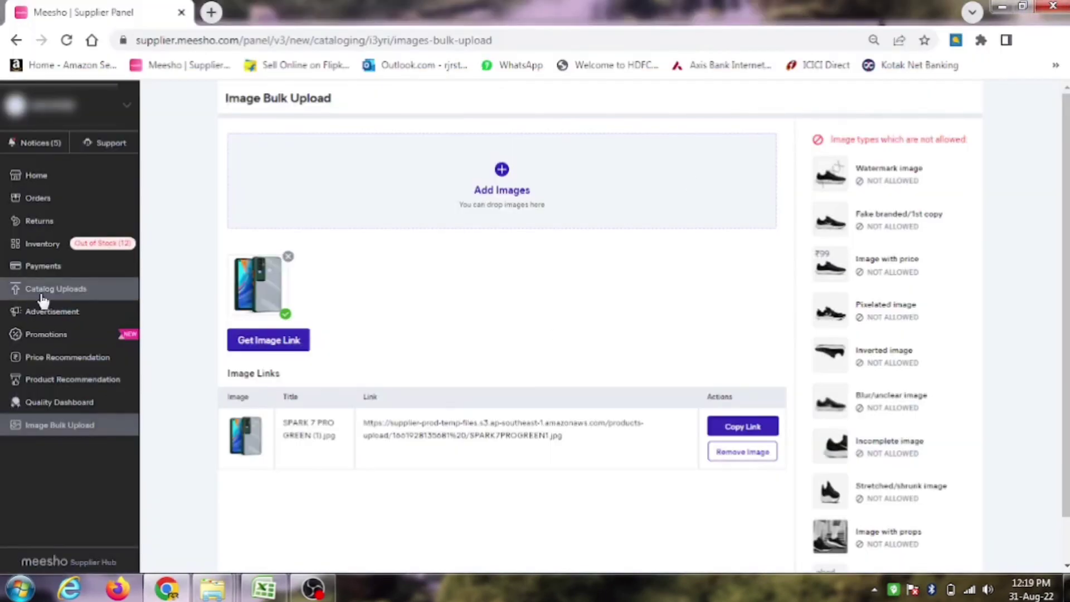
Start a bulk catalog upload in the Meesho Supplier Panel, search for EARRINGS and choose the Earrings & Studs category in Women Fashion
{"action": "left_click", "coordinate": [54, 293]}
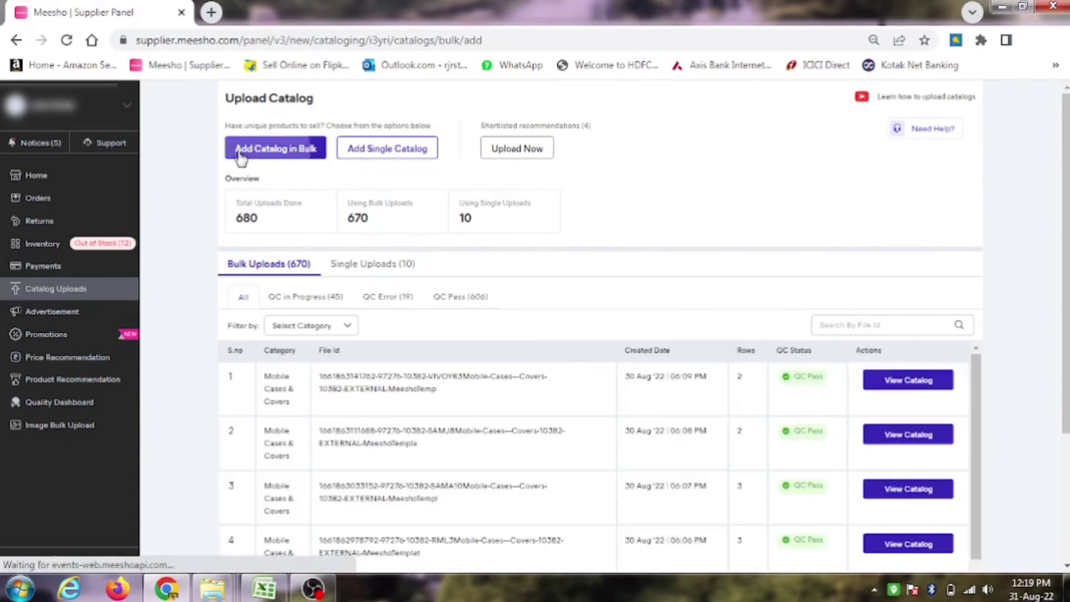
{"action": "left_click", "coordinate": [240, 156]}
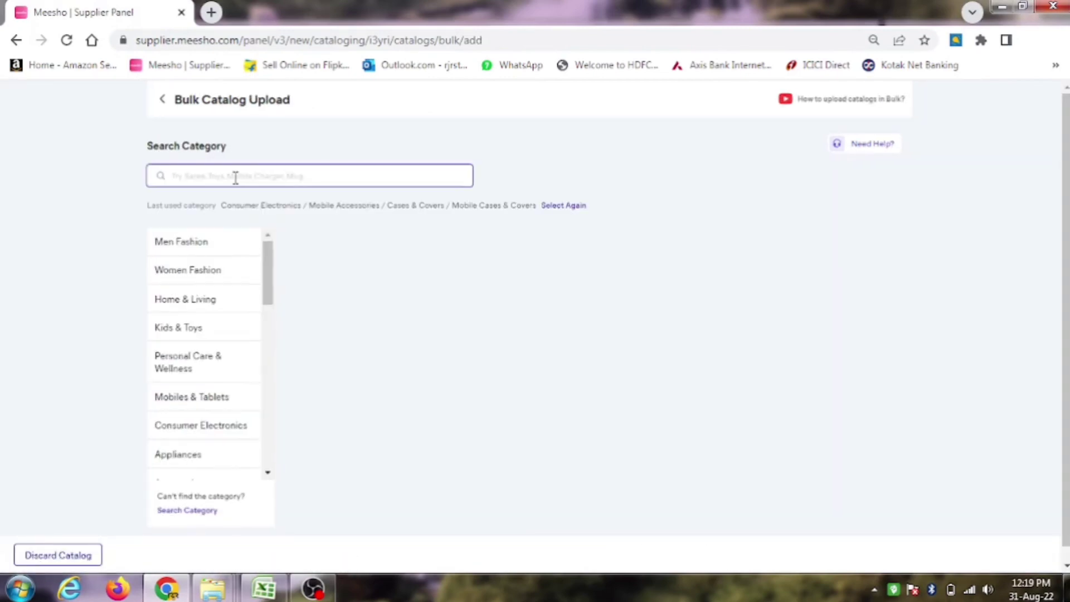
{"action": "type", "text": "EARRINGS"}
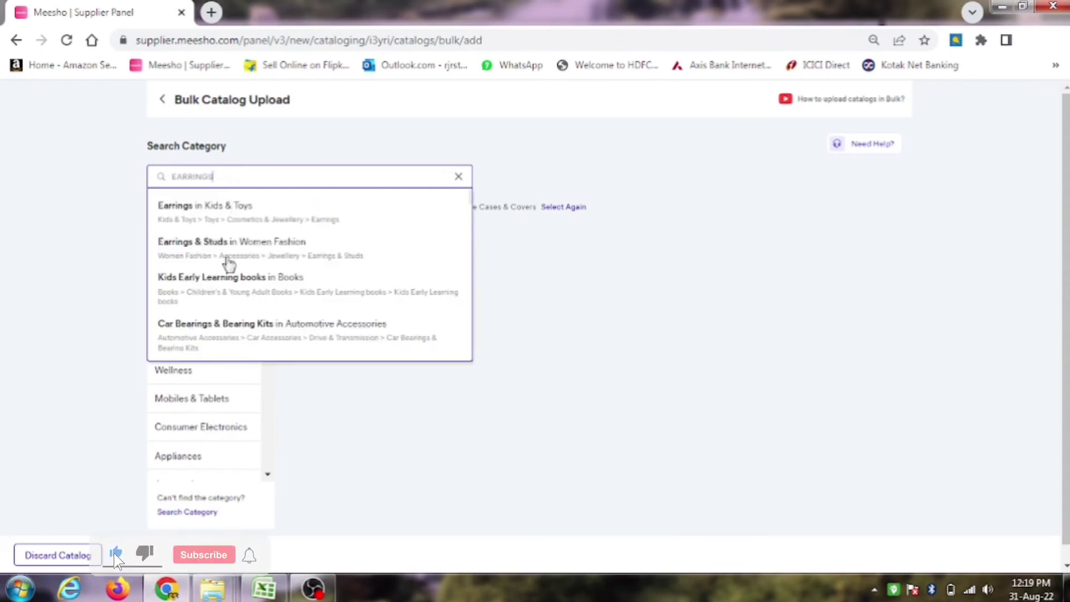
{"action": "left_click", "coordinate": [284, 250]}
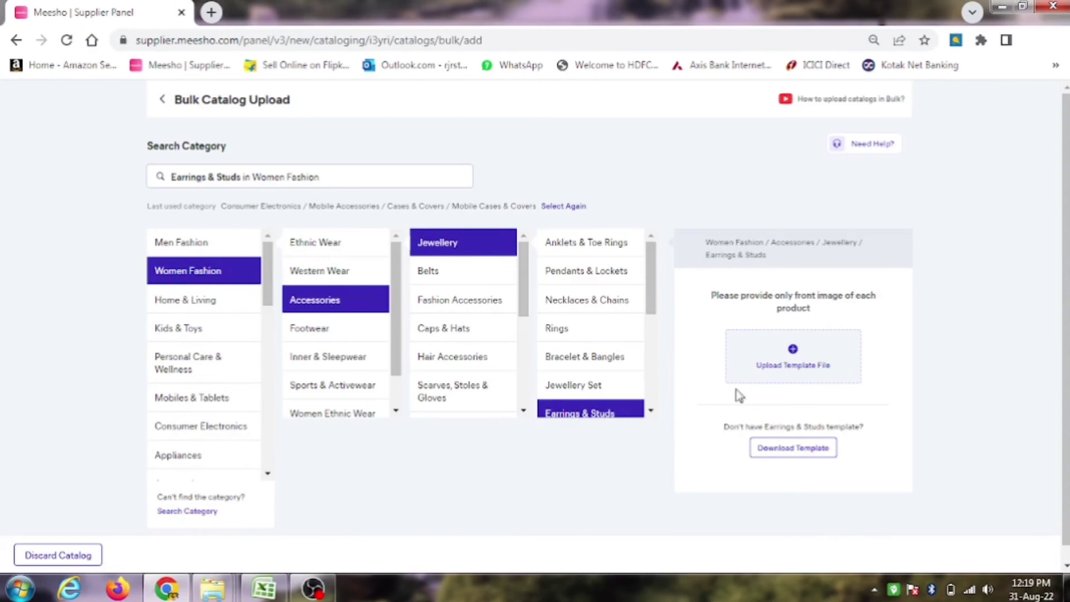
Upload the template file Earrings---Studs-10109-EXTERNAL-MeeshoTemplate2Prices from the Desktop
{"action": "left_click", "coordinate": [790, 368]}
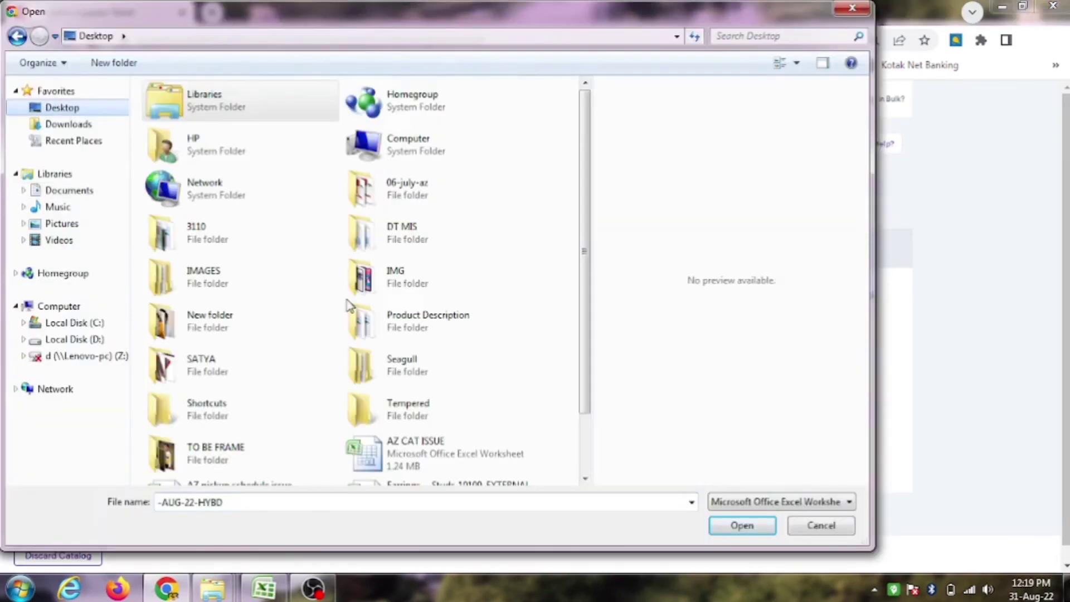
{"action": "left_click_drag", "start_coordinate": [584, 167], "coordinate": [598, 326]}
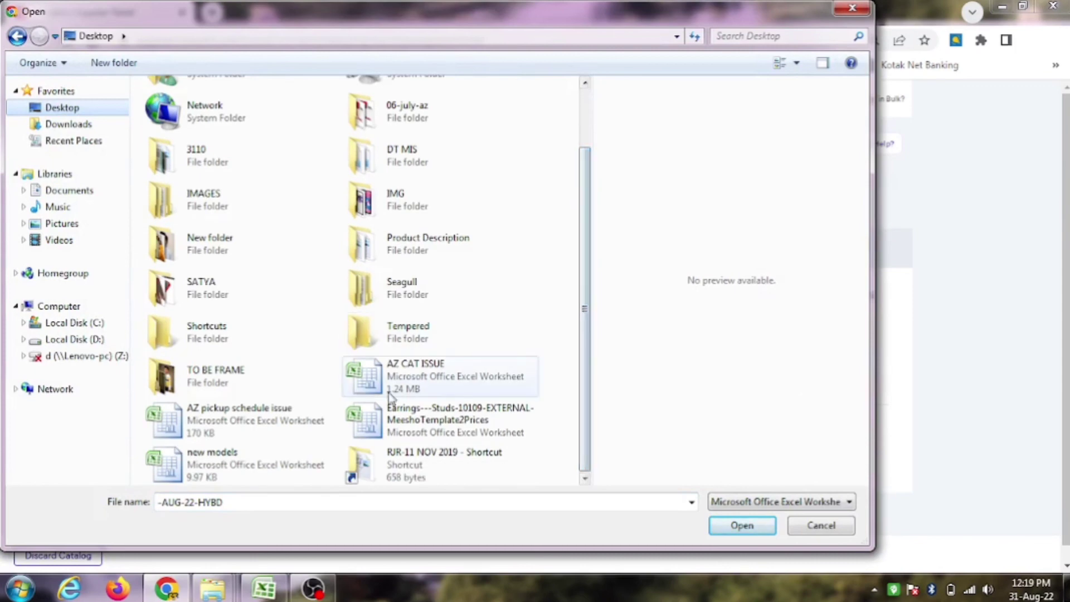
{"action": "left_click", "coordinate": [390, 428]}
{"action": "left_click", "coordinate": [742, 527]}
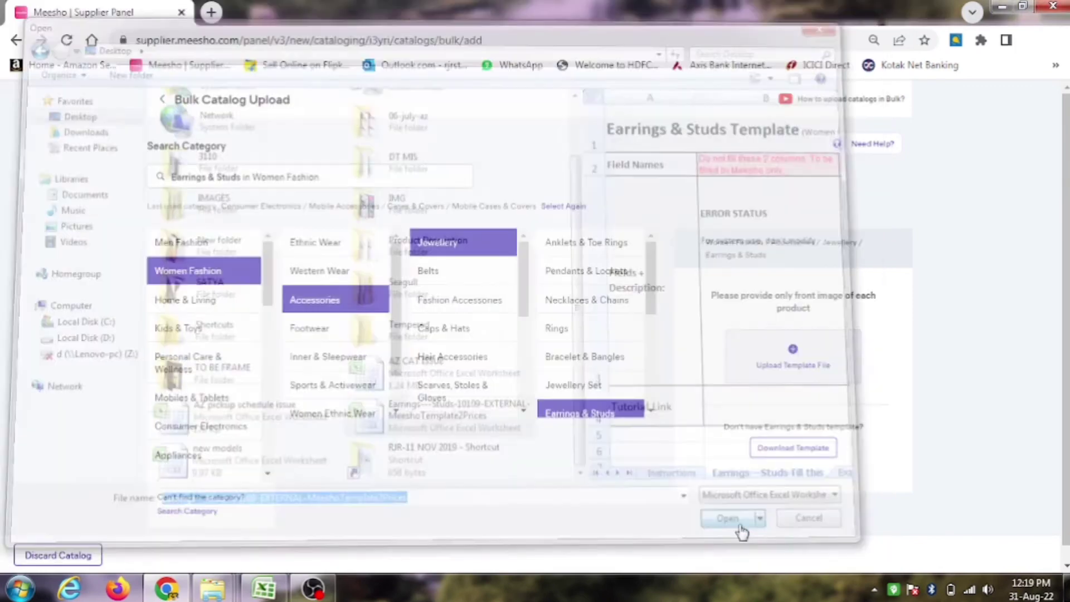